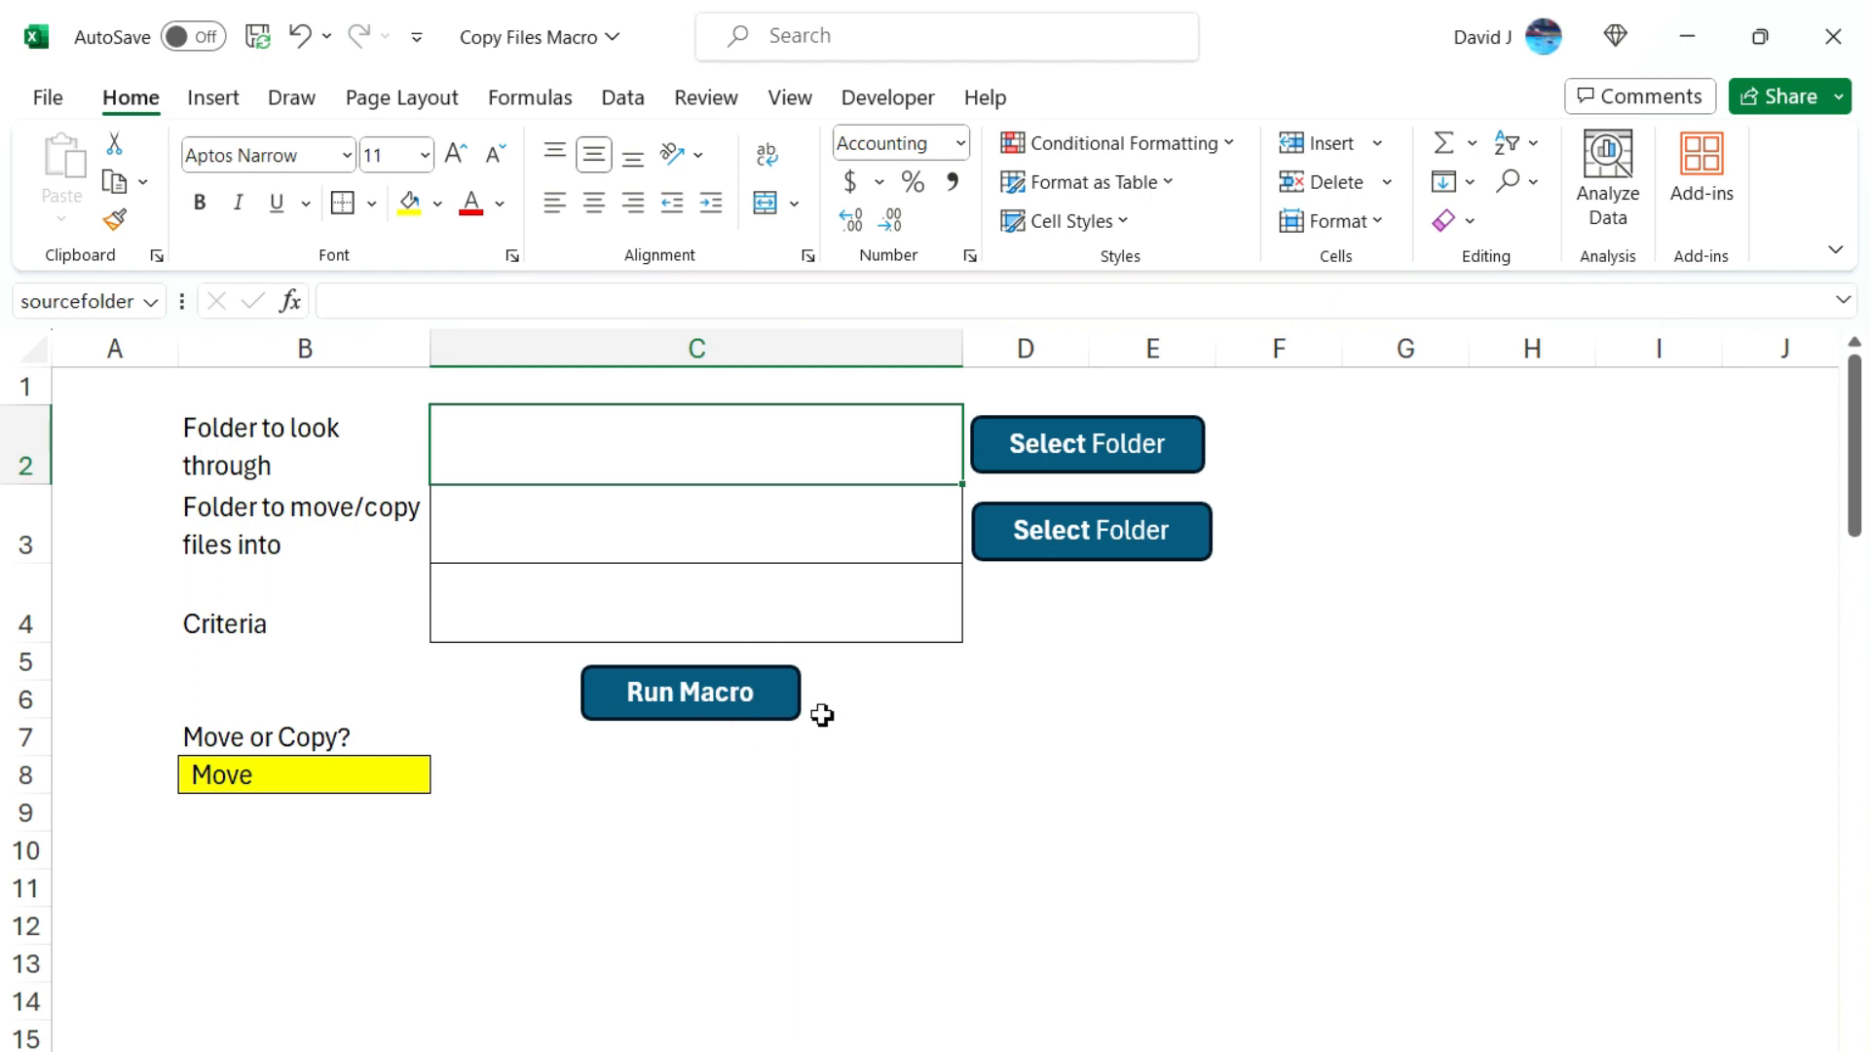
- Snap the workbook window to half the screen beside File Explorer, and browse from the H2E folder into its Old subfolder
key("super+Down")
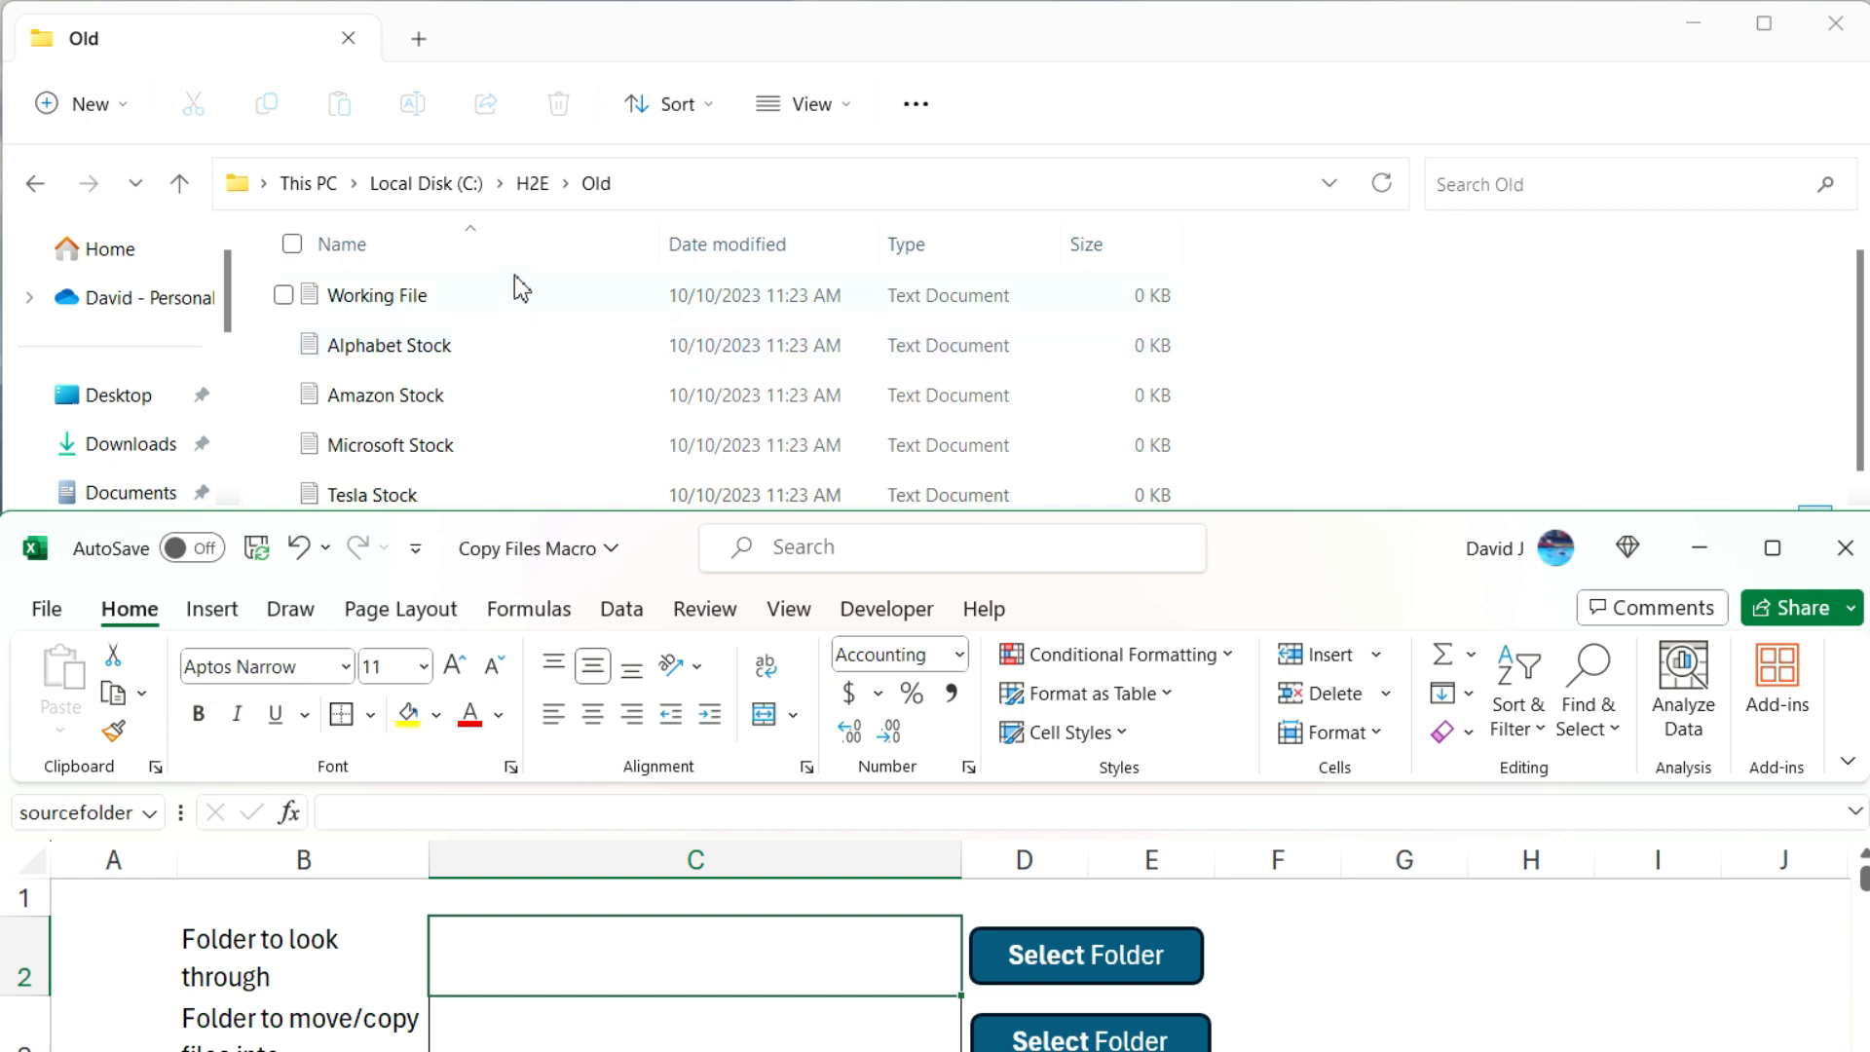
left_click(531, 185)
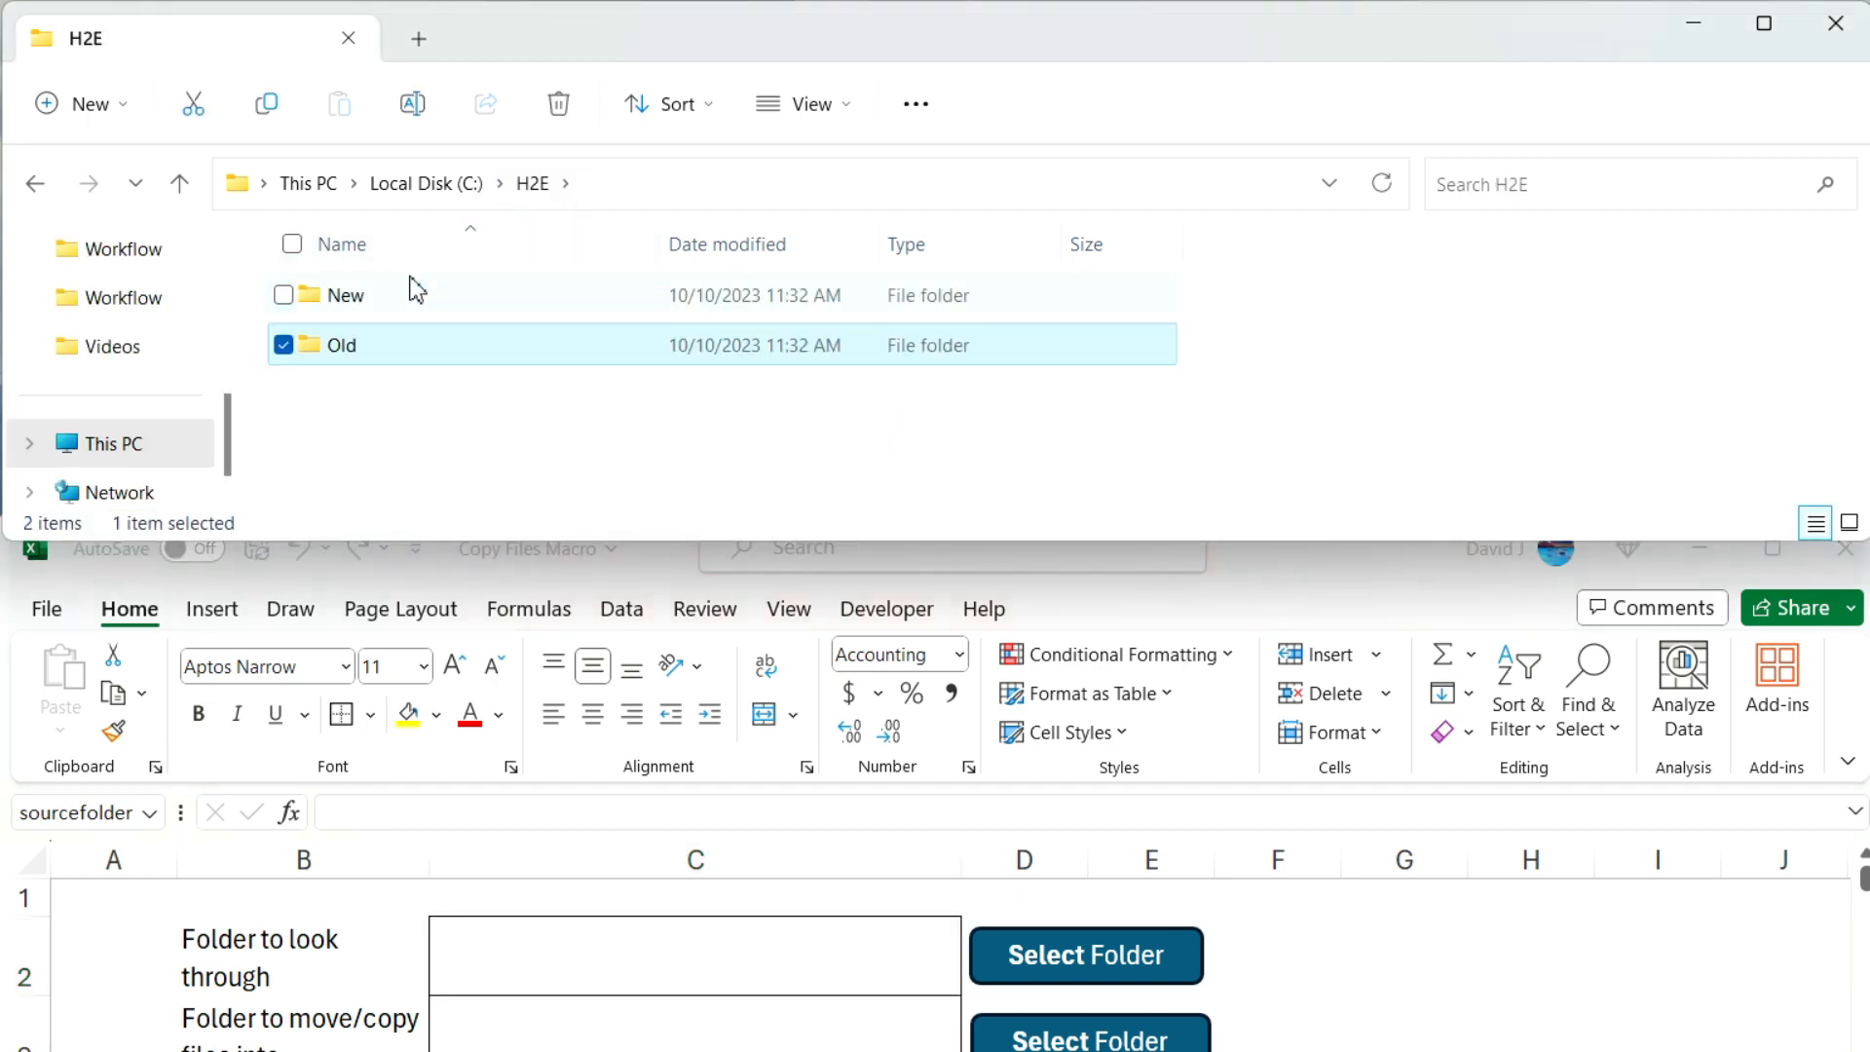
left_click(413, 289)
left_click(411, 343)
double_click(417, 348)
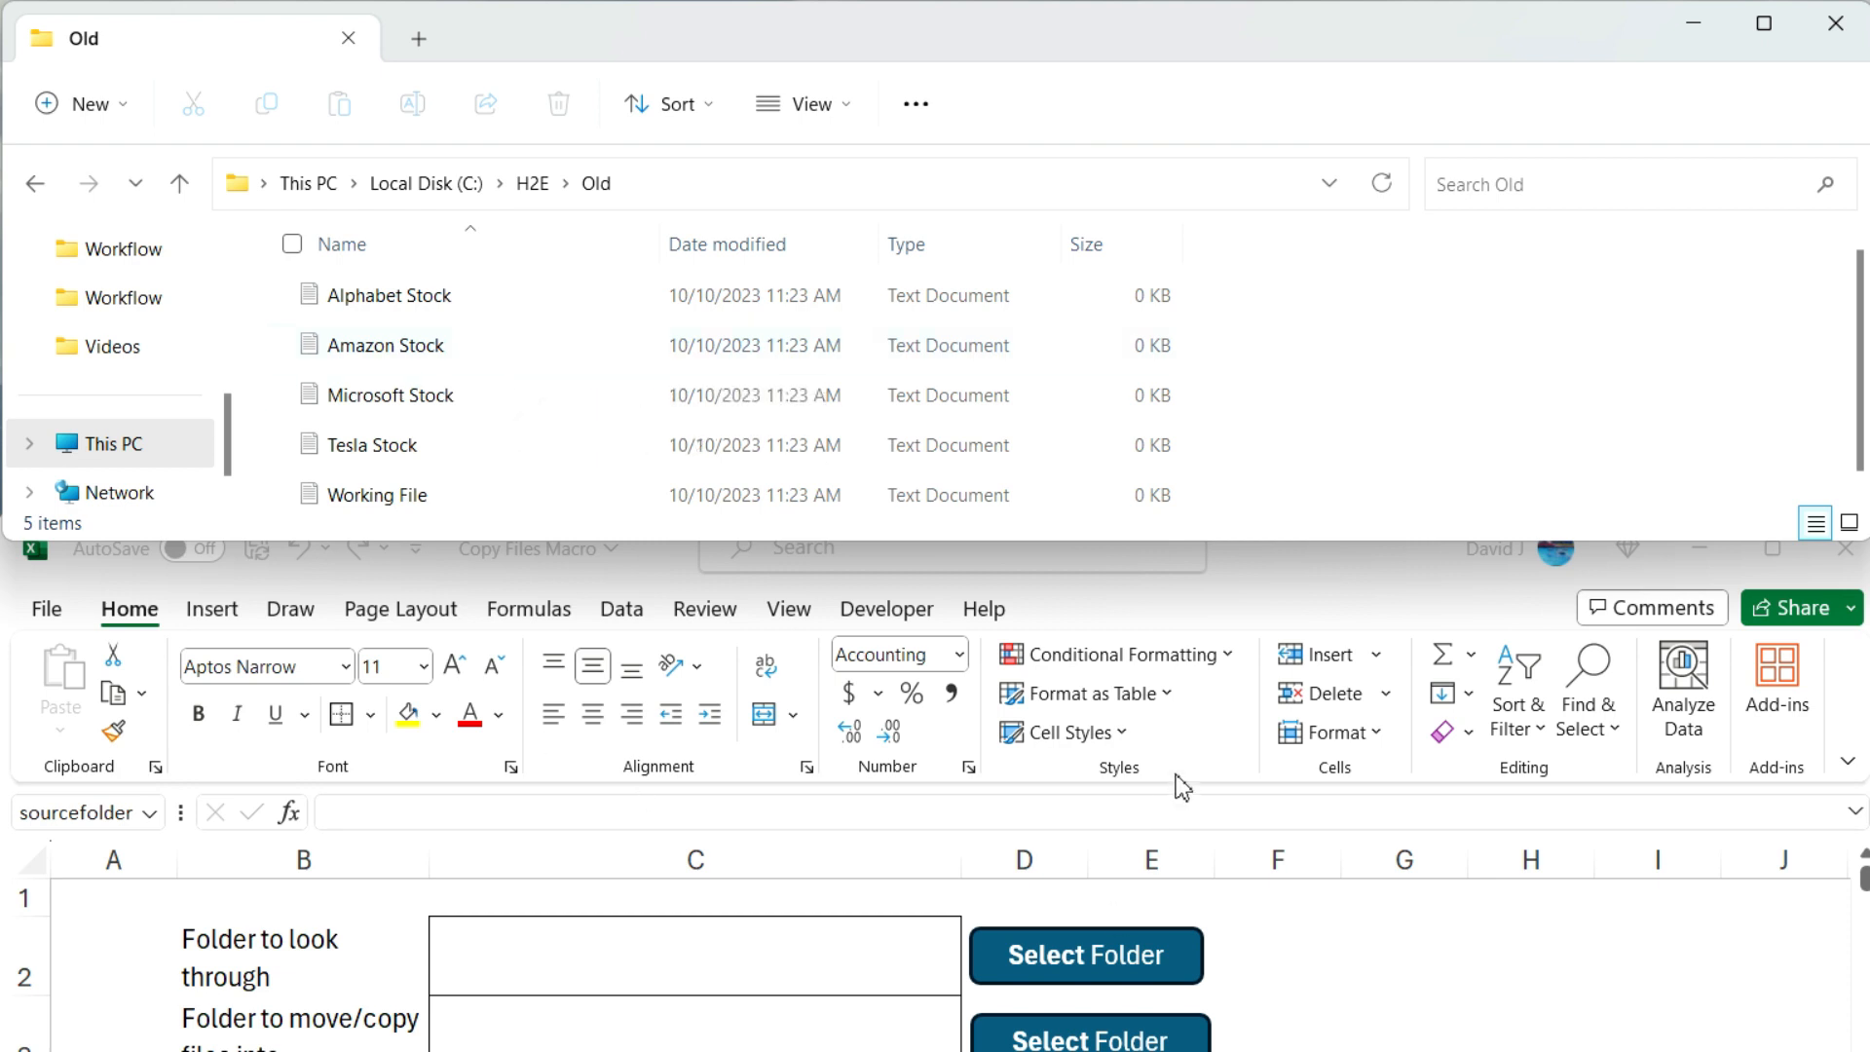
- Return to the workbook, collapse the ribbon, and set the folder to look through to C:\H2E\Old\
left_click(1276, 599)
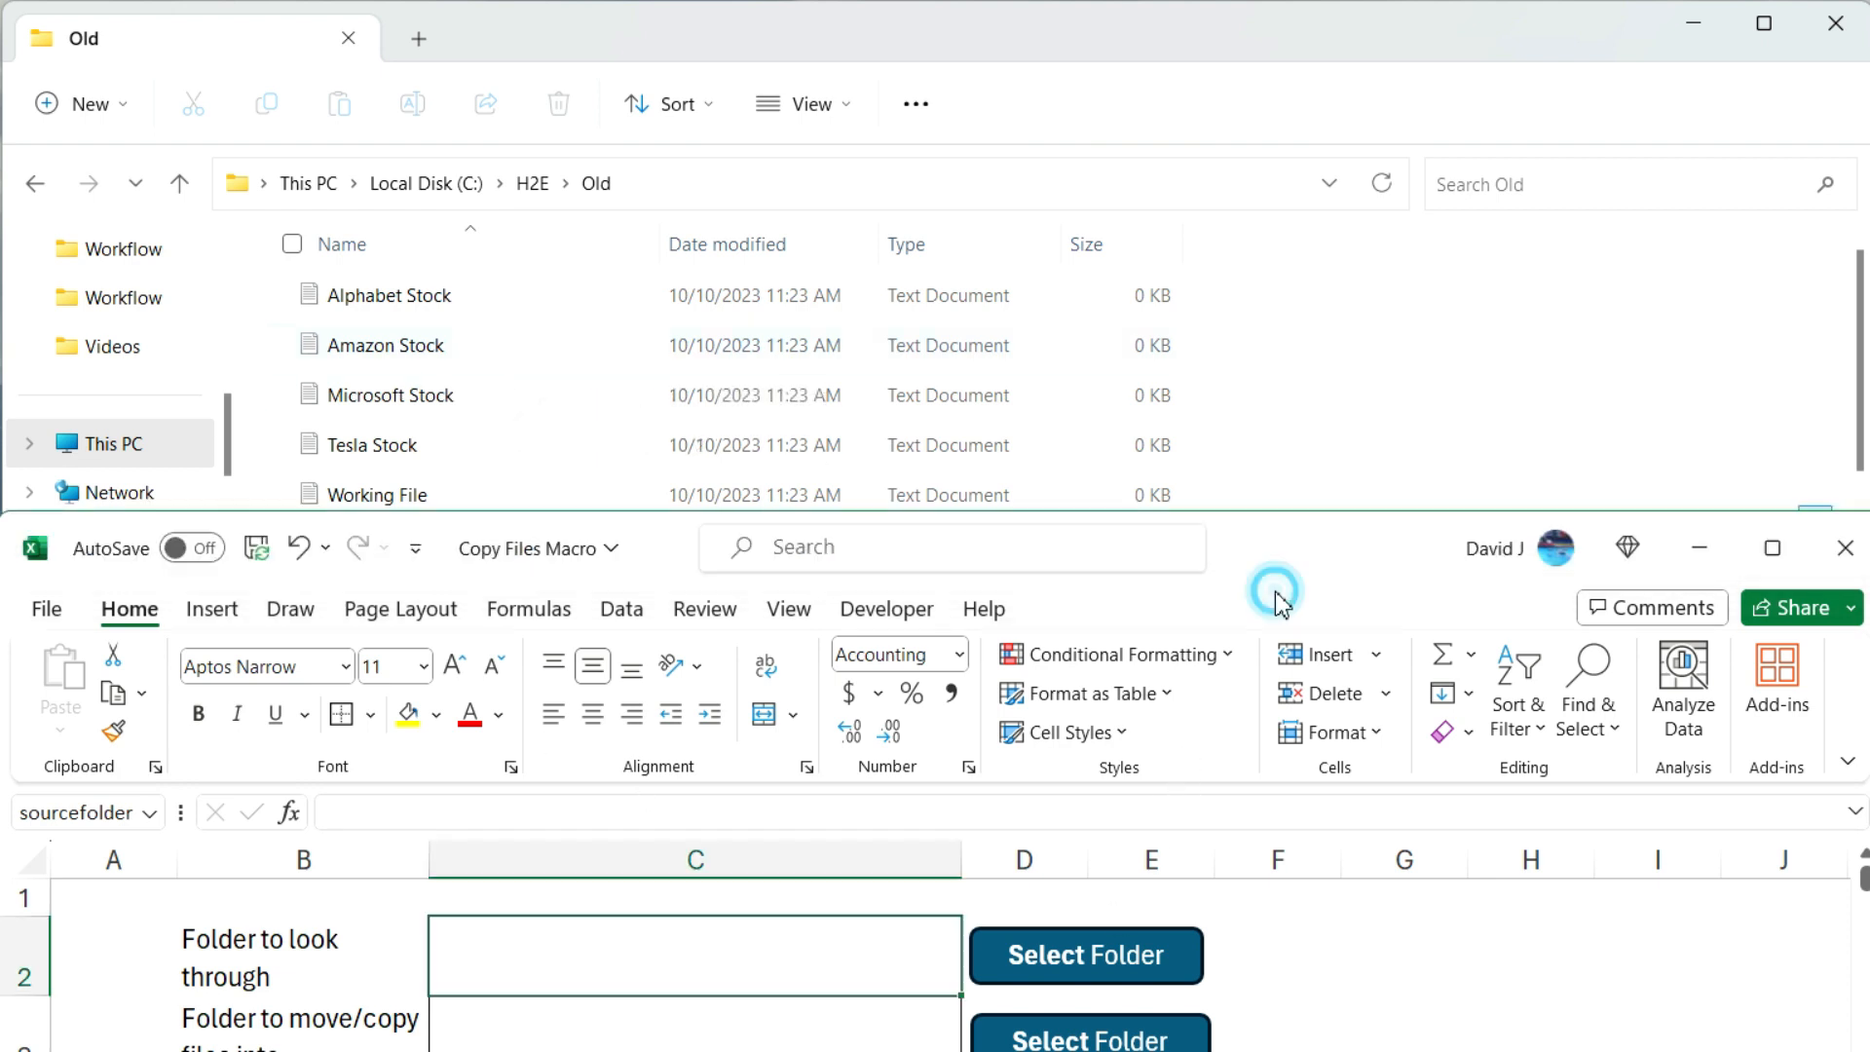
double_click(147, 614)
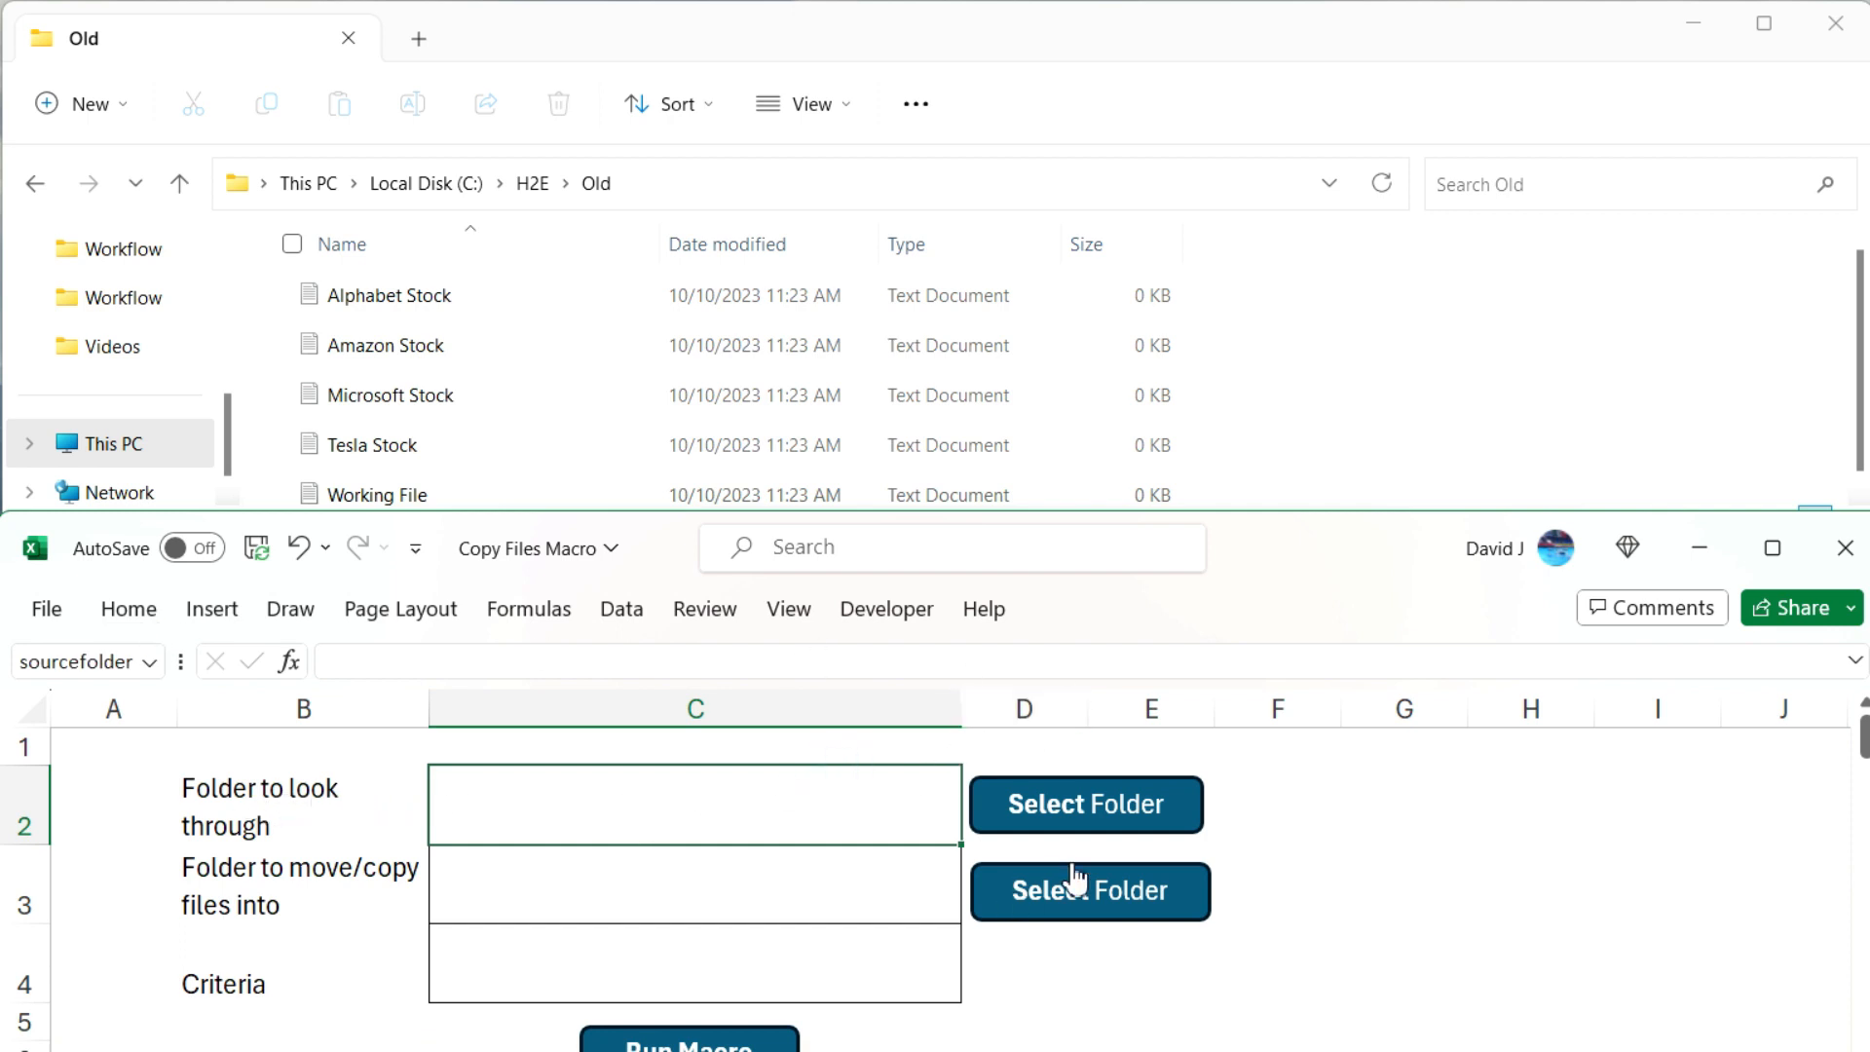
left_click(1080, 821)
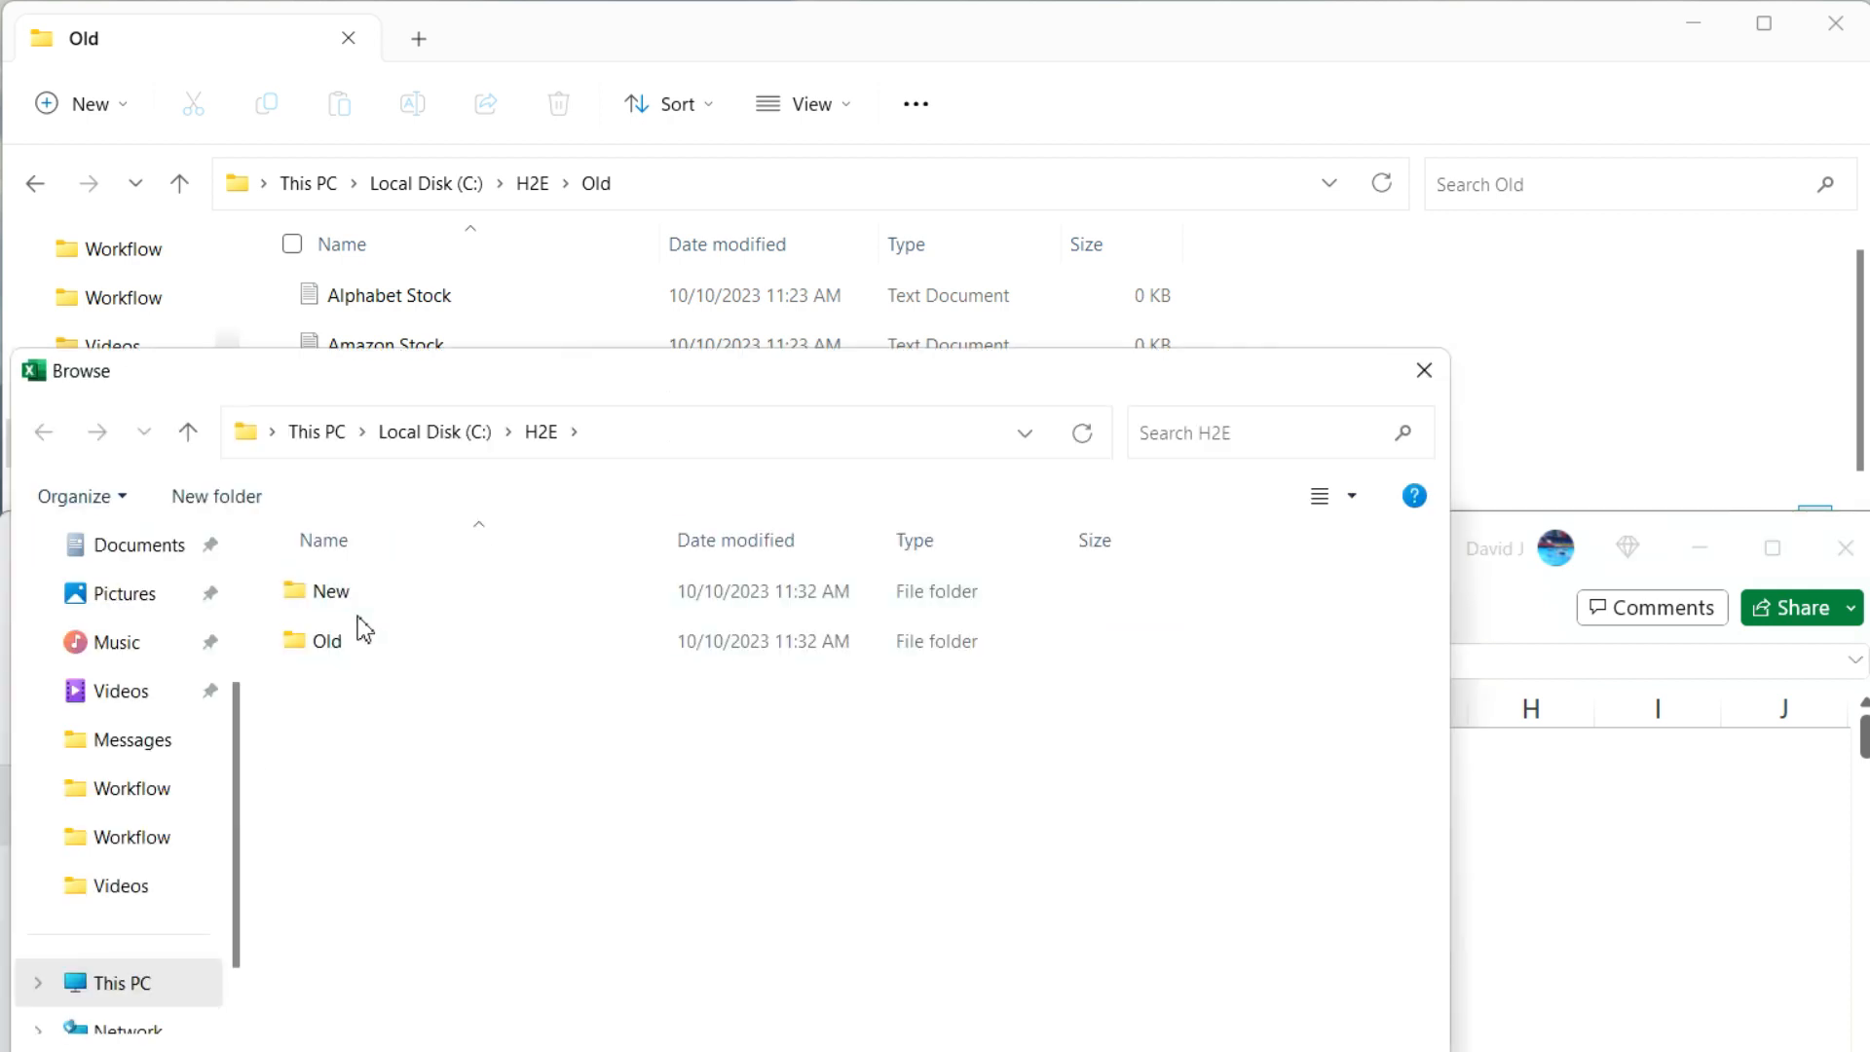
left_click(368, 651)
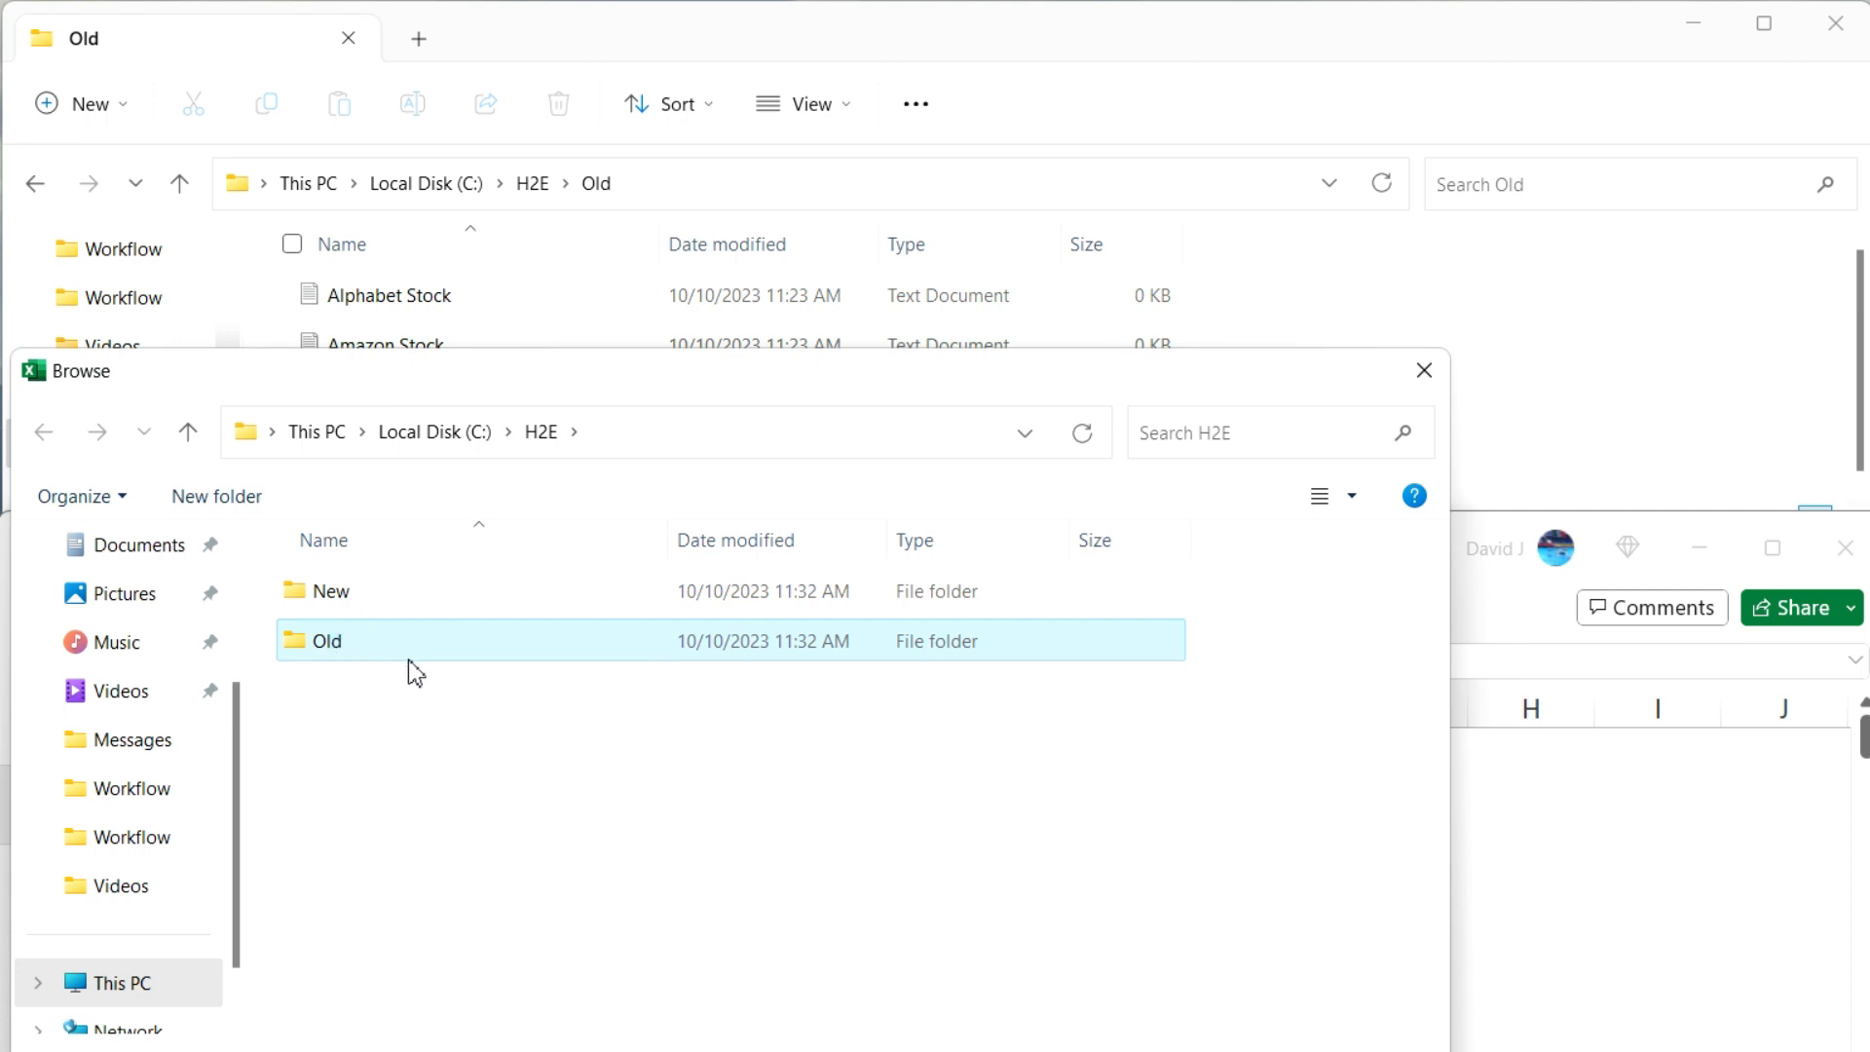
left_click(1189, 1051)
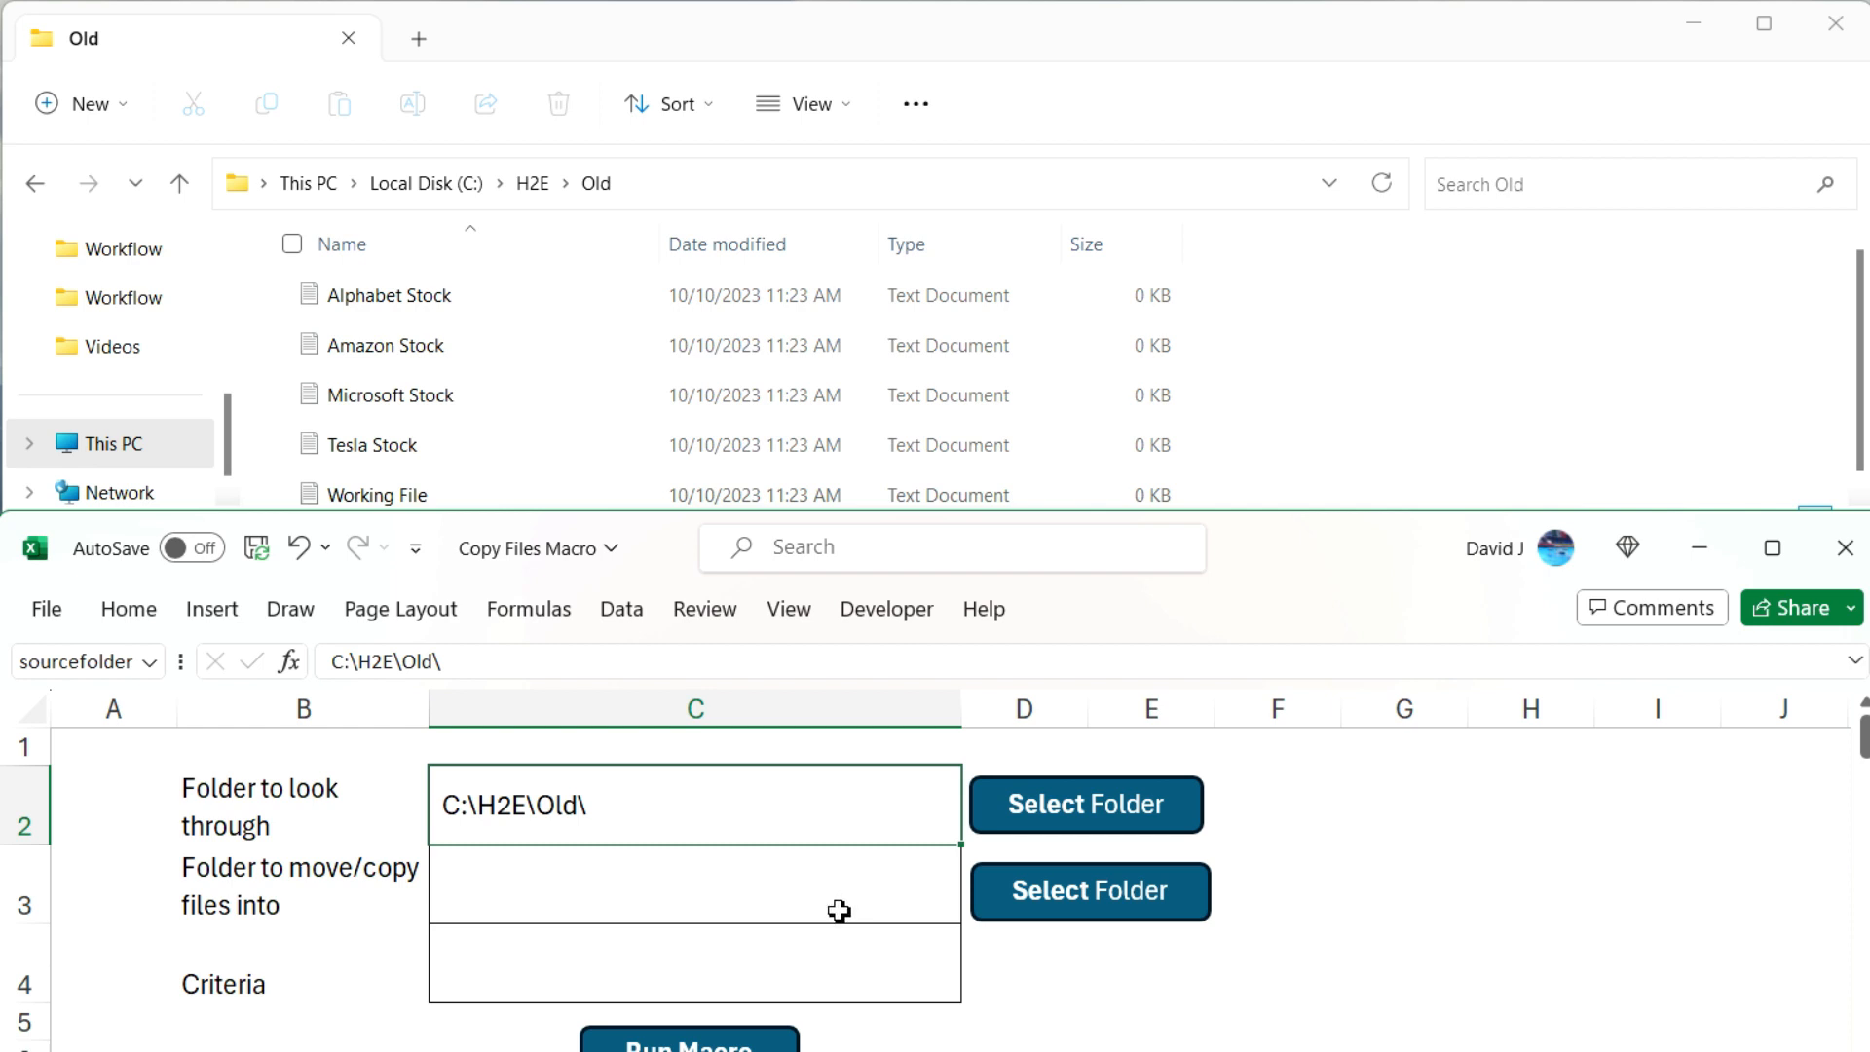
- Set the folder to move/copy files into to C:\H2E\New\
left_click(1023, 916)
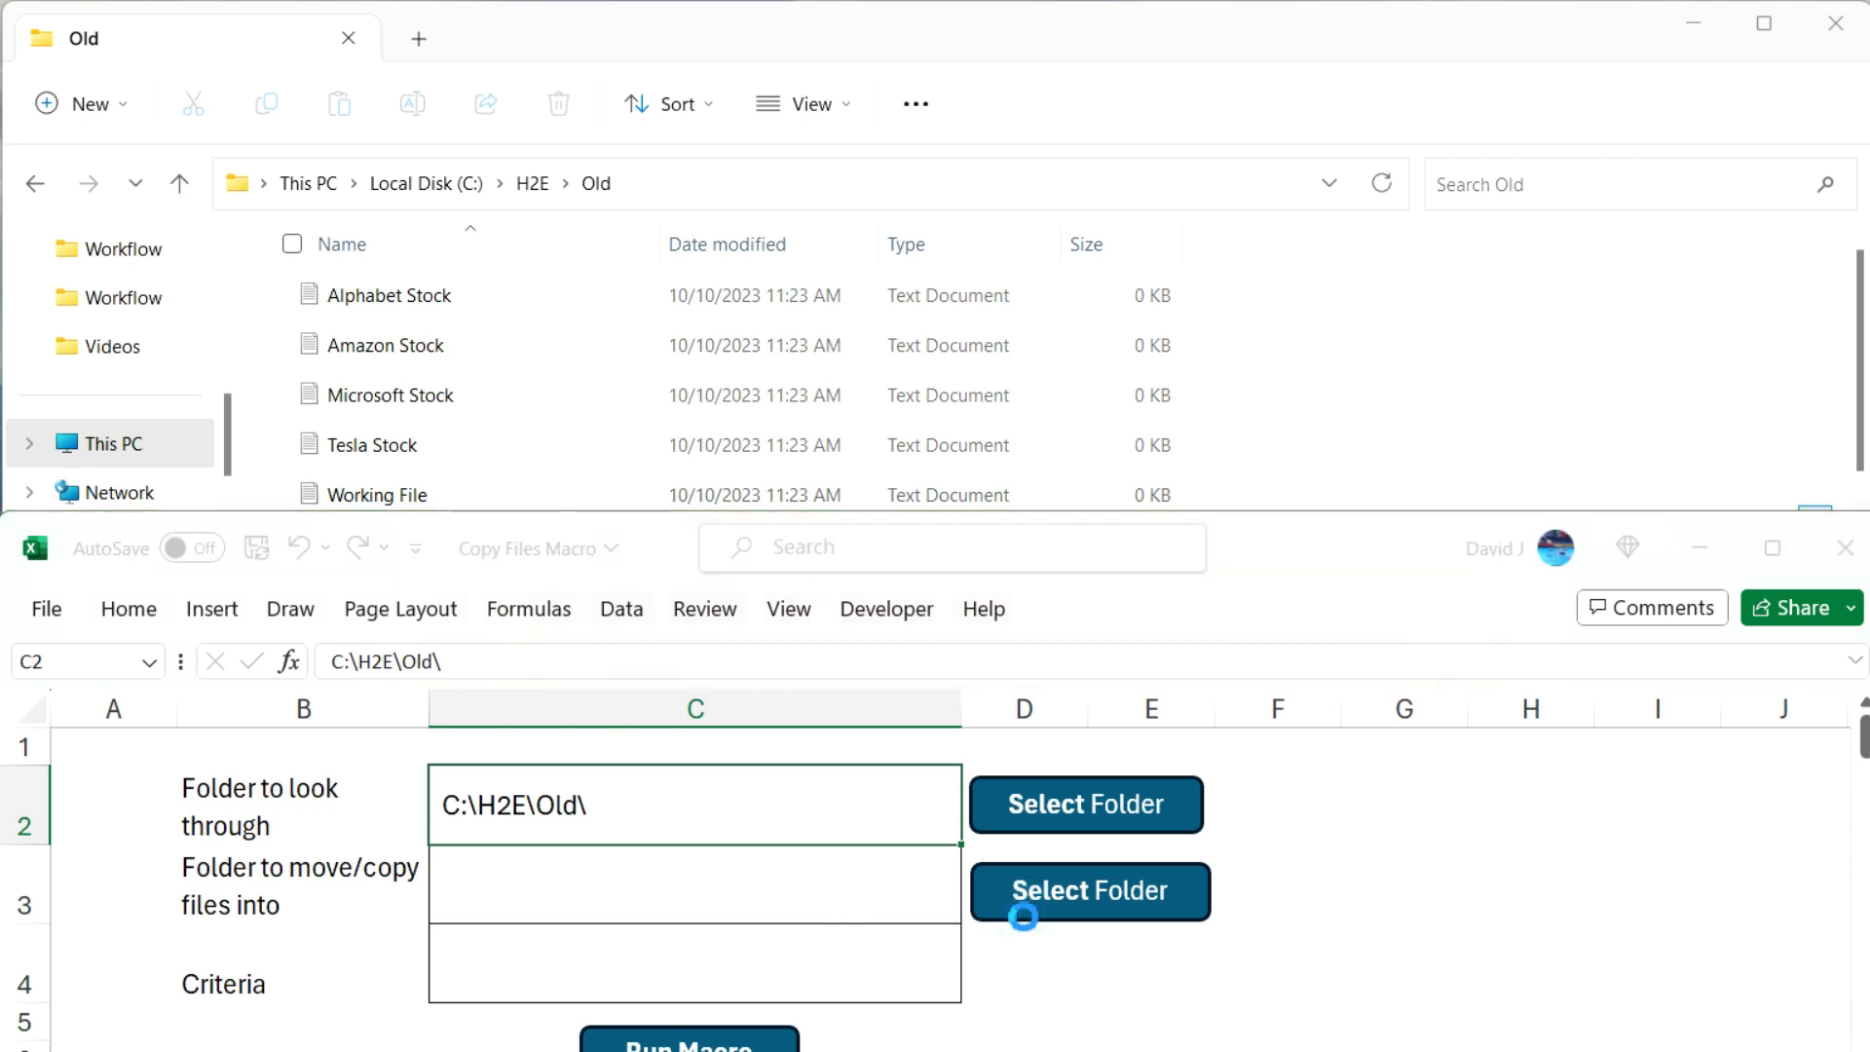
left_click(429, 596)
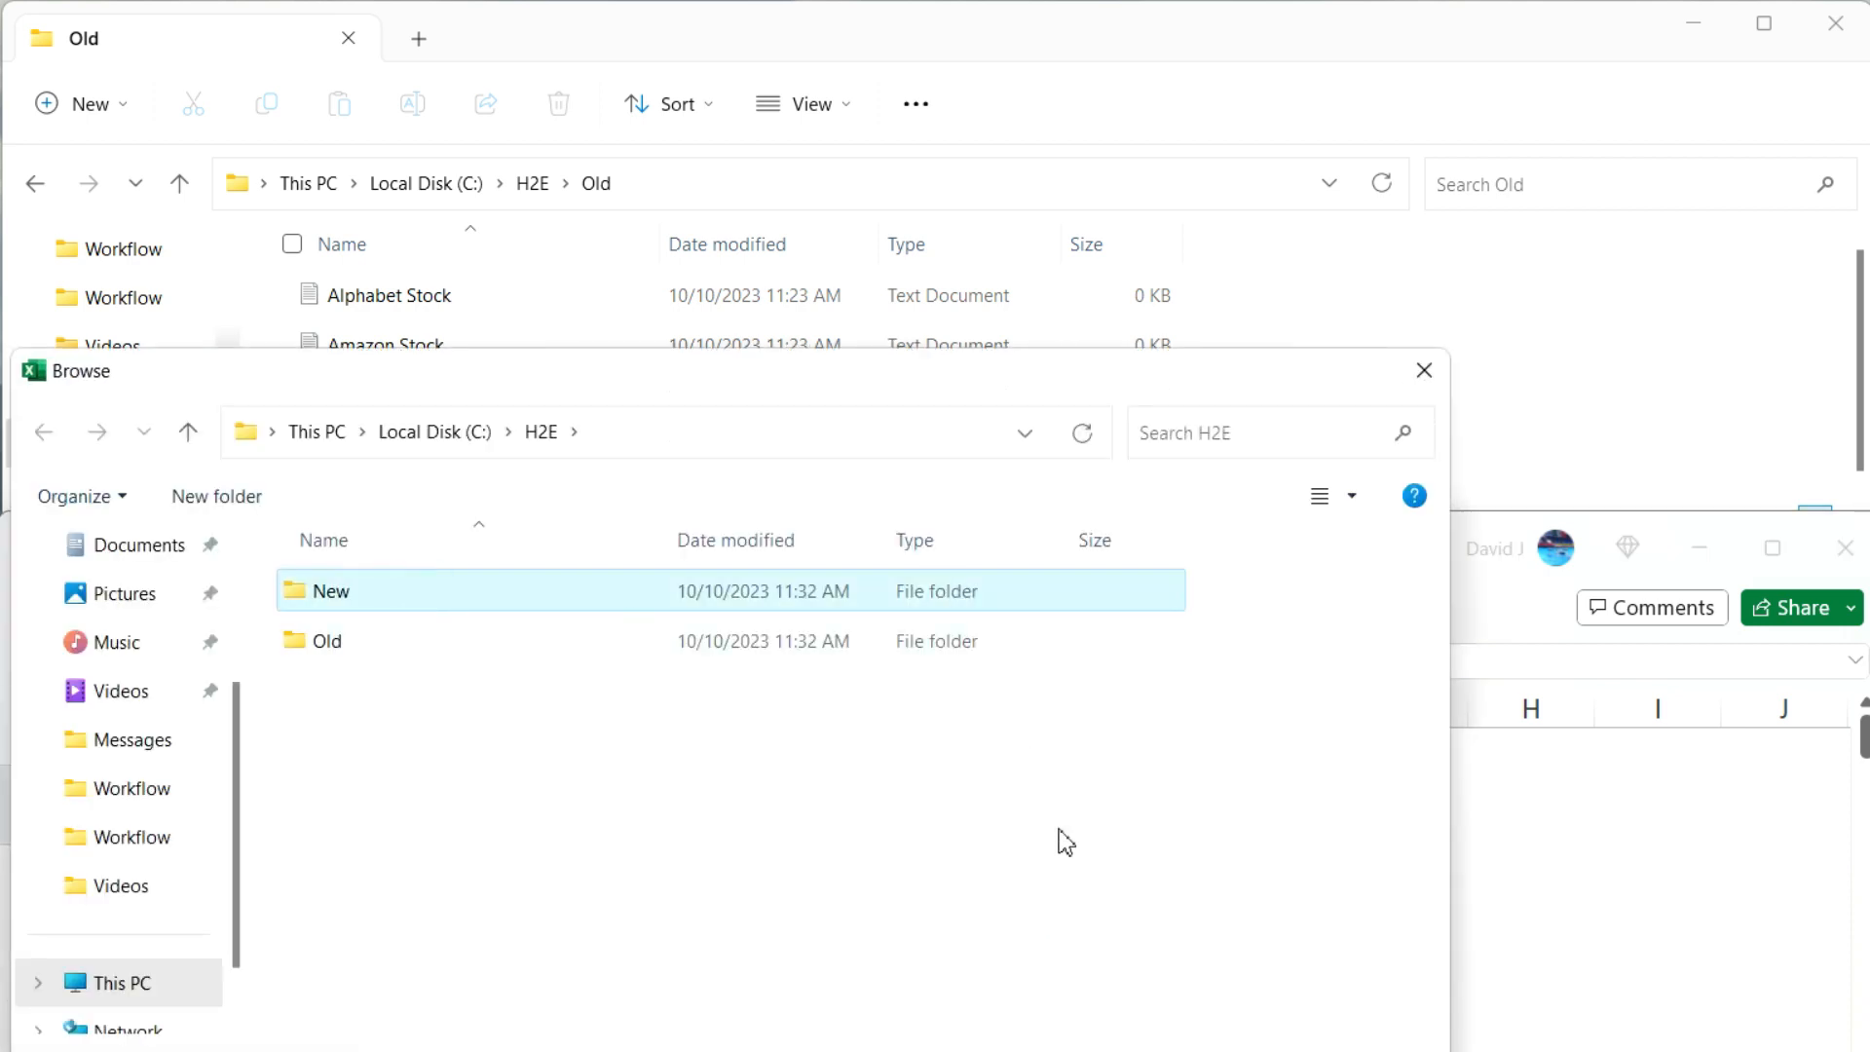
key("Return")
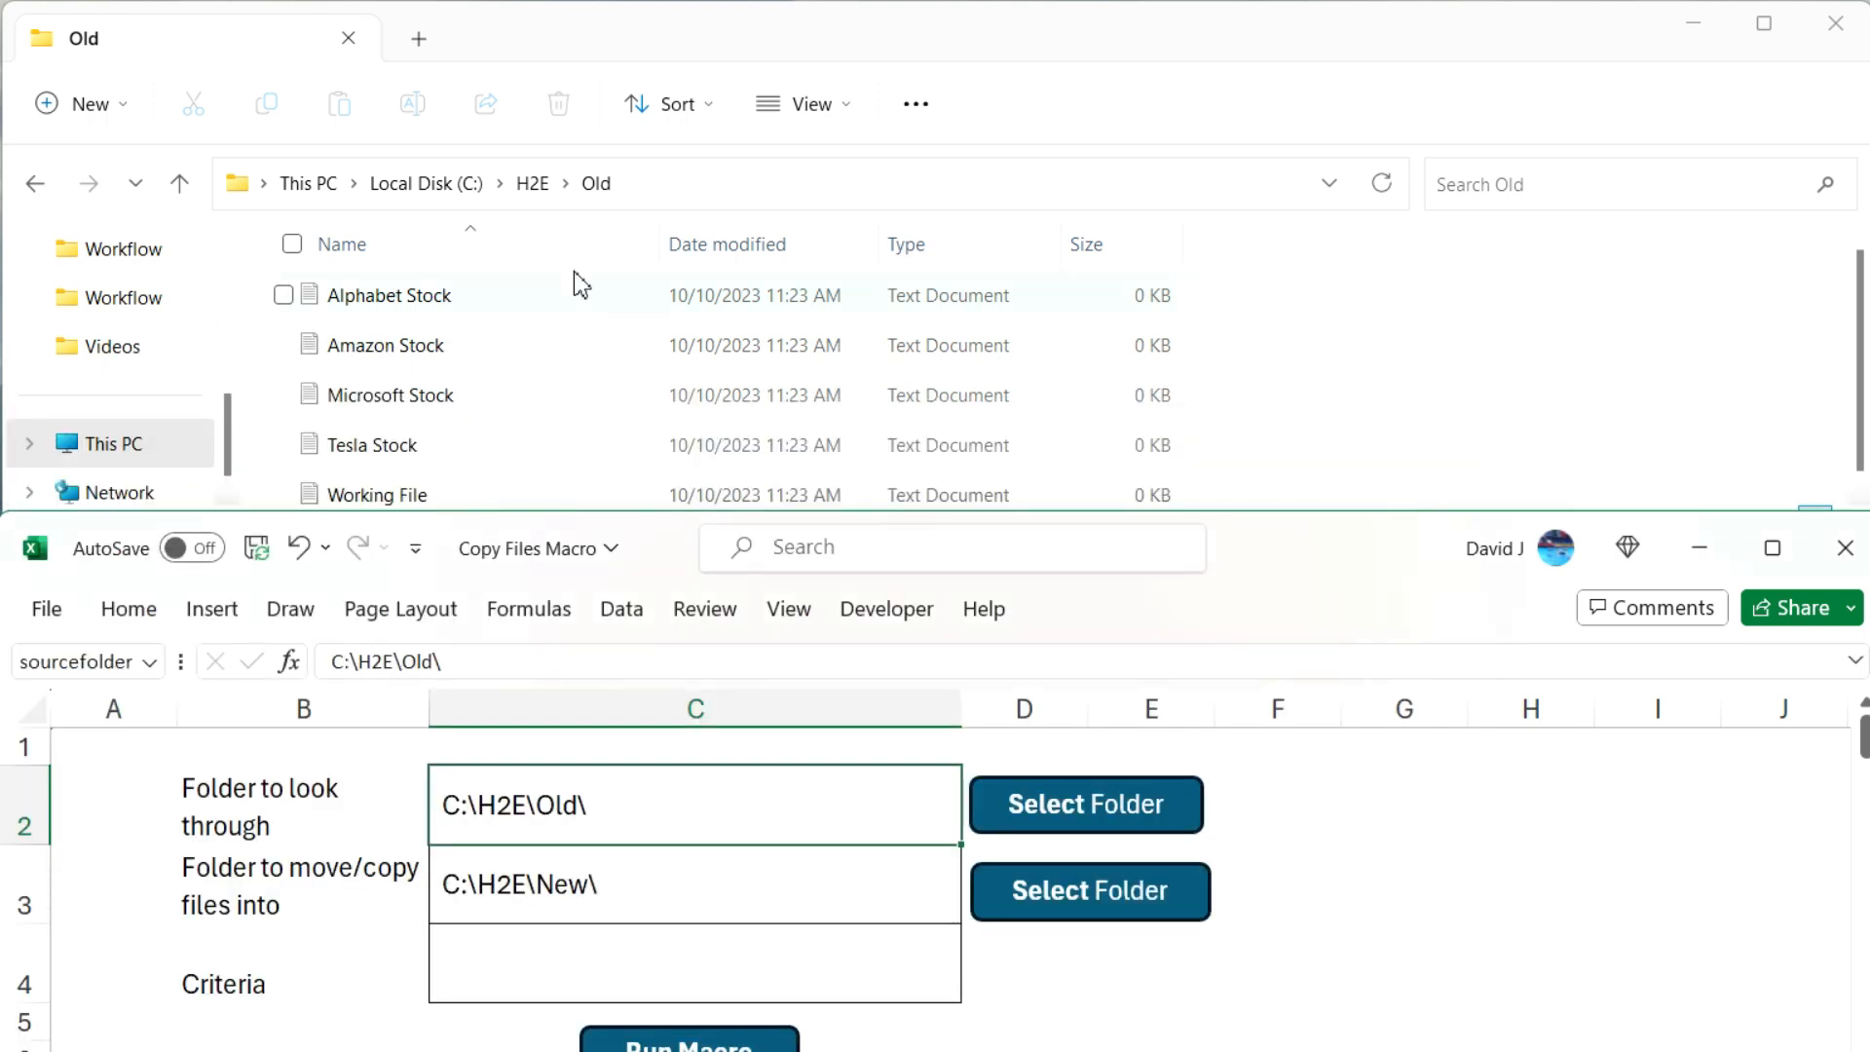
- In File Explorer, inspect the contents of the H2E folder's New subfolder and then its Old subfolder
left_click(534, 194)
double_click(493, 309)
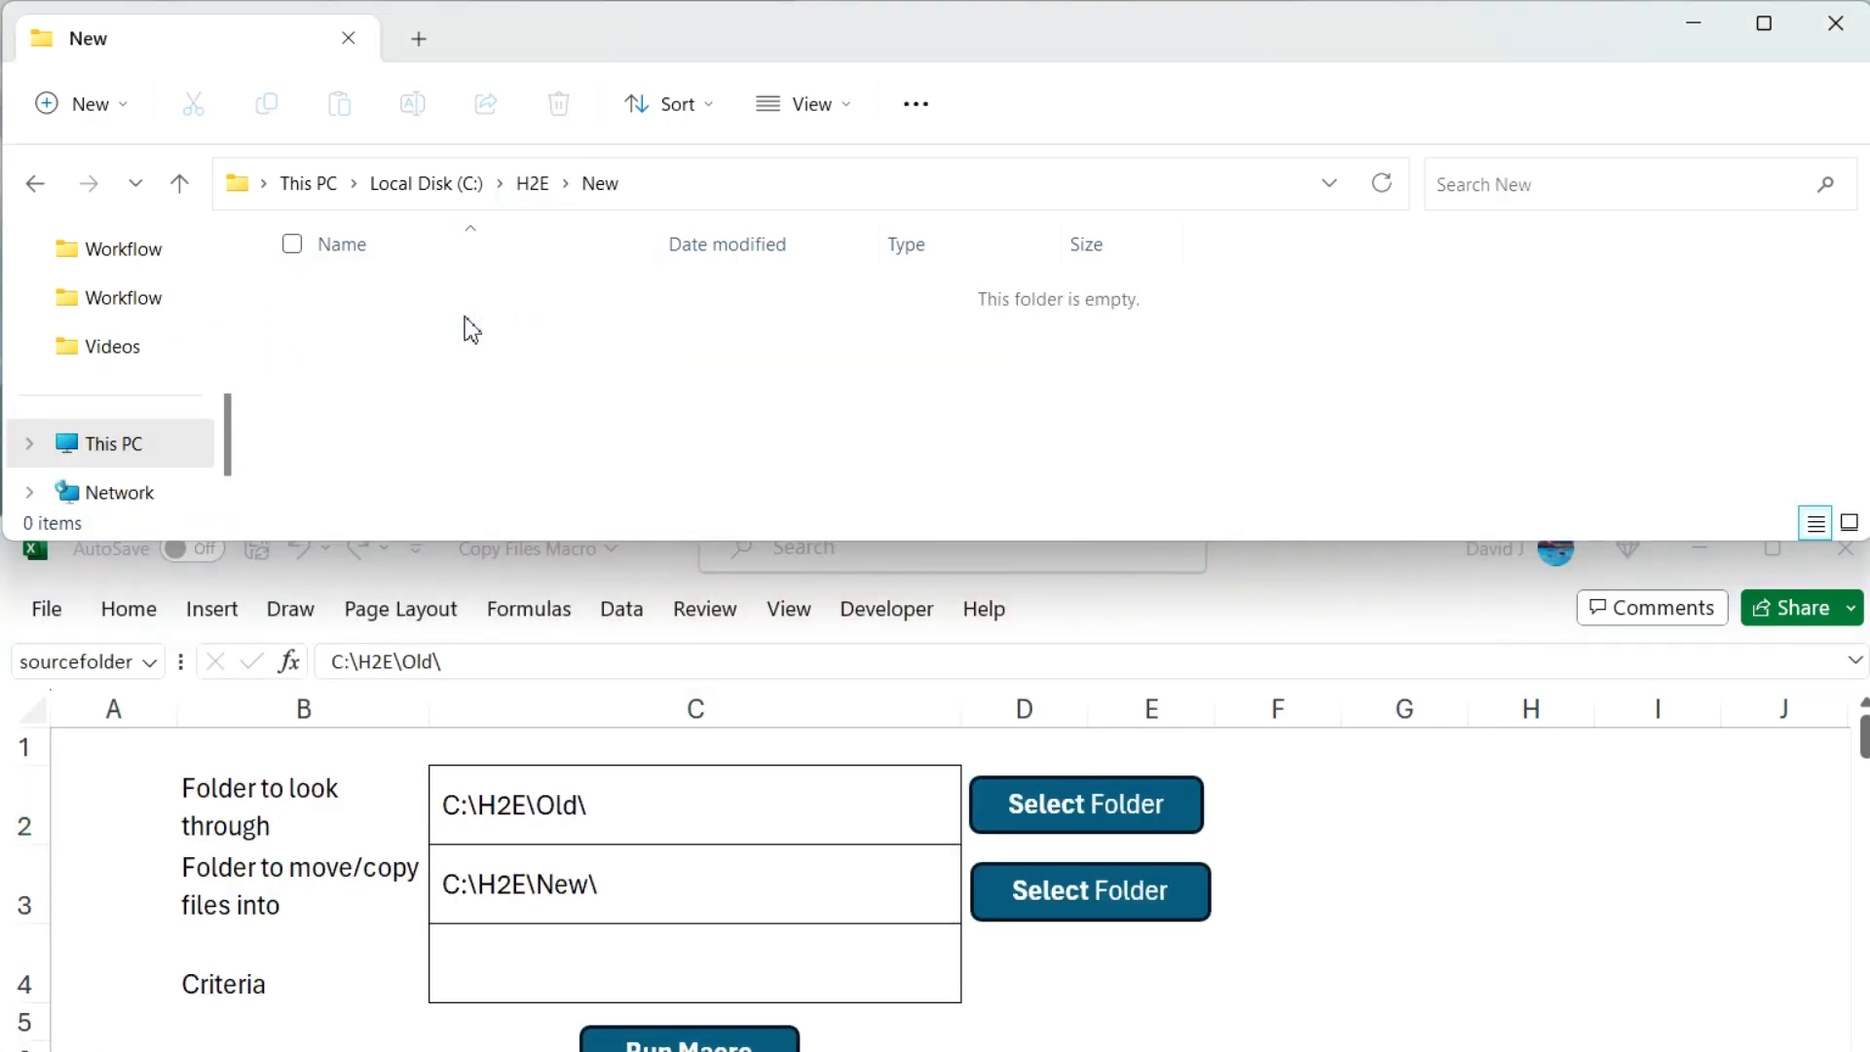
left_click(530, 184)
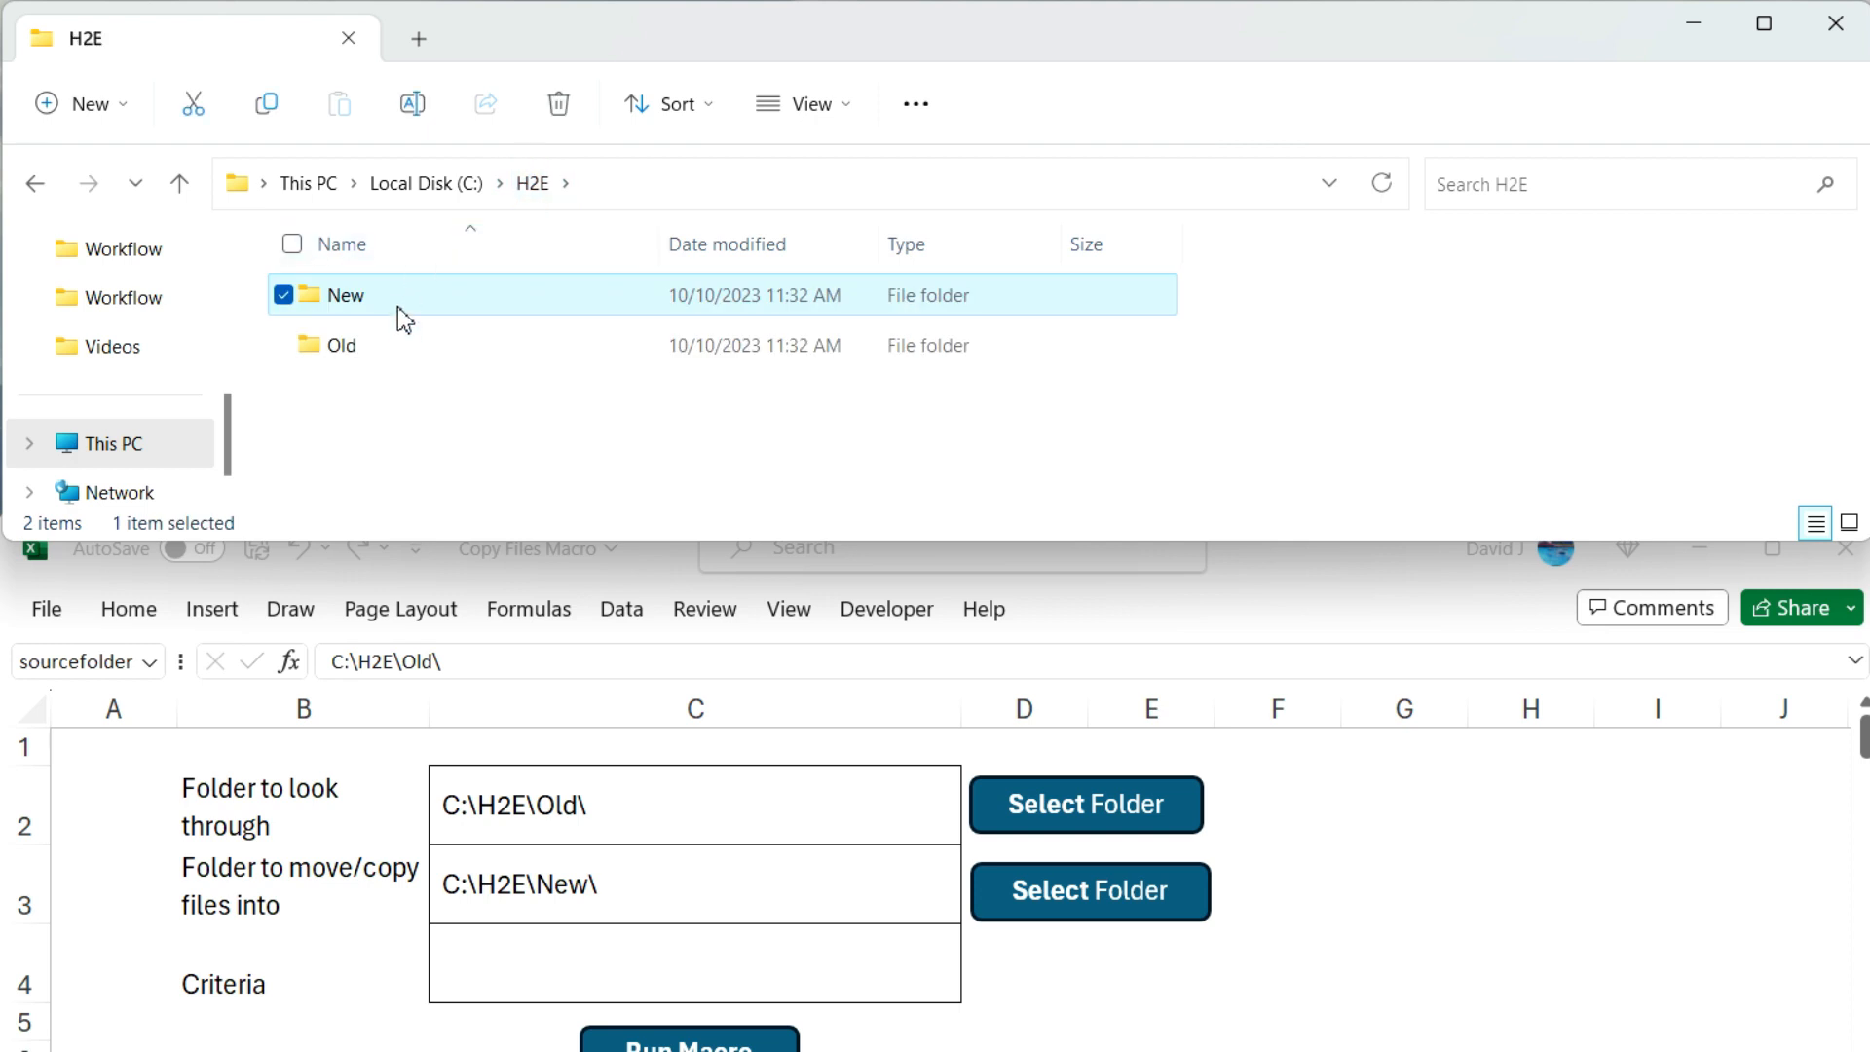
double_click(416, 360)
- Enter "stock" as the criteria in the workbook's cell C4
left_click(614, 943)
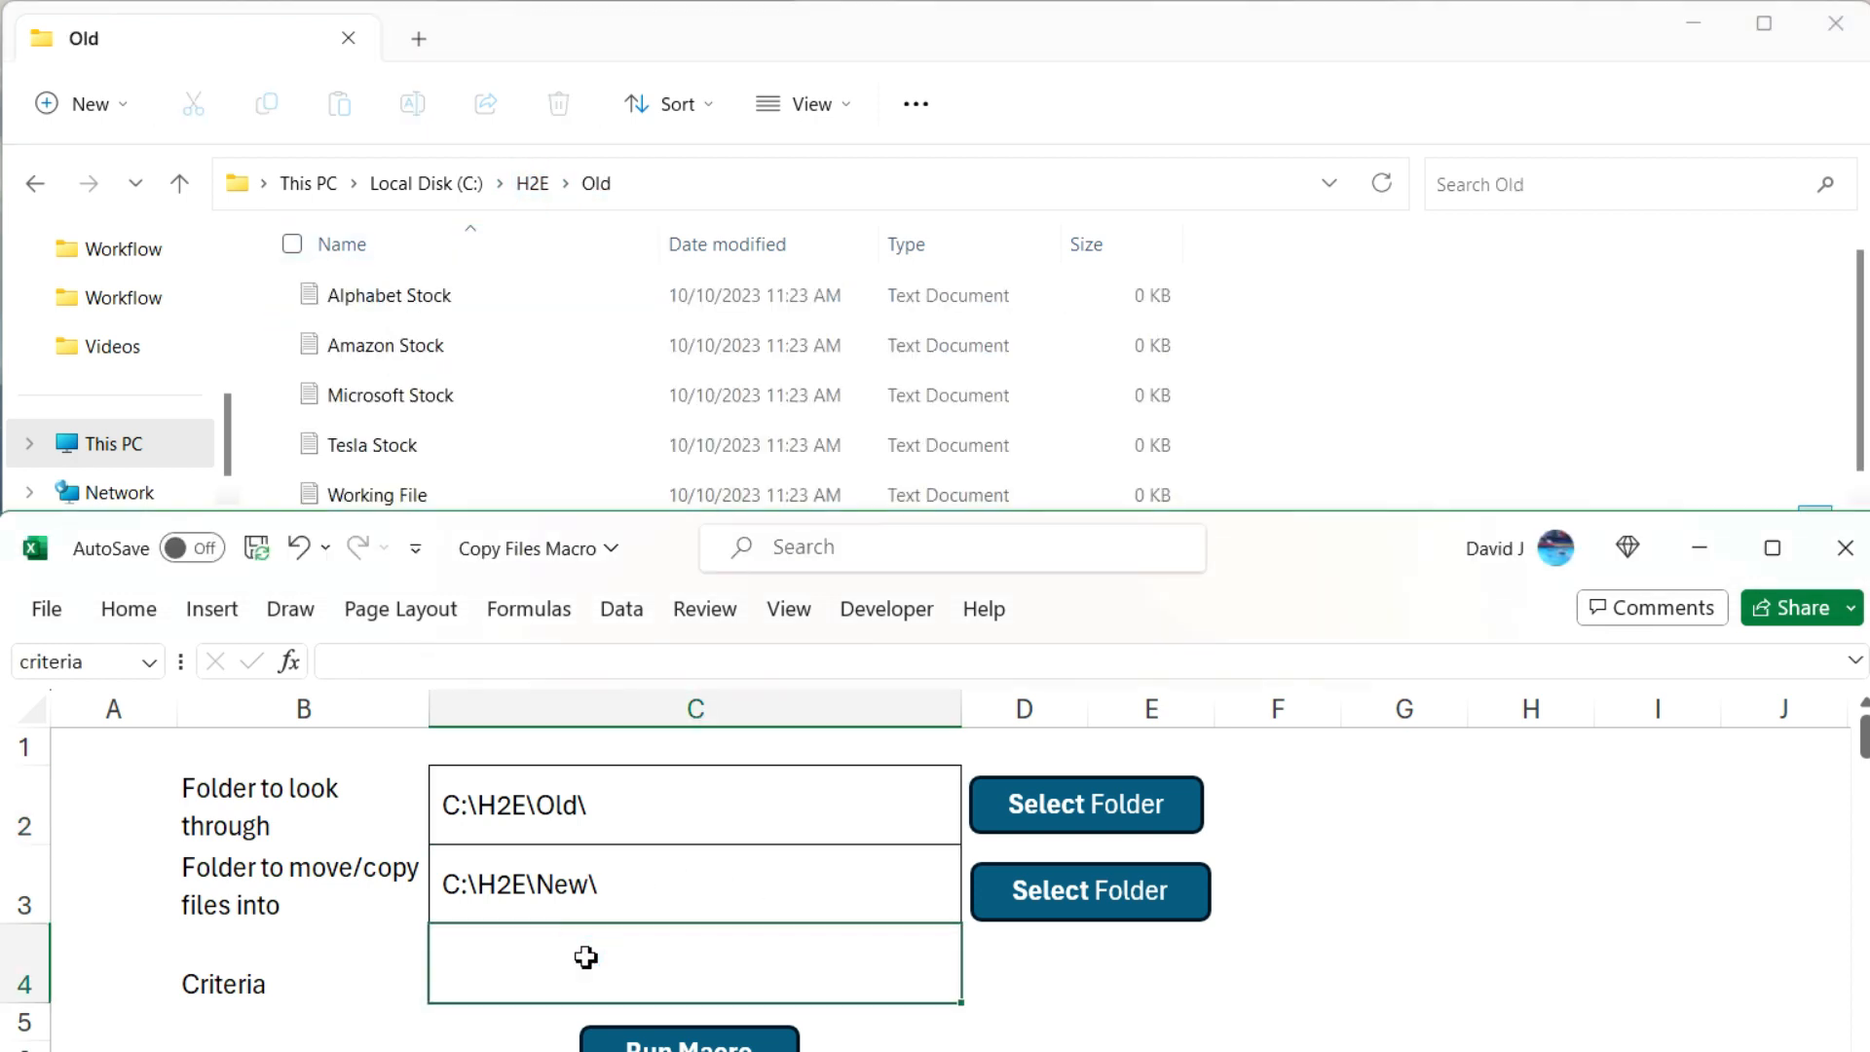
type("stock")
key("Return")
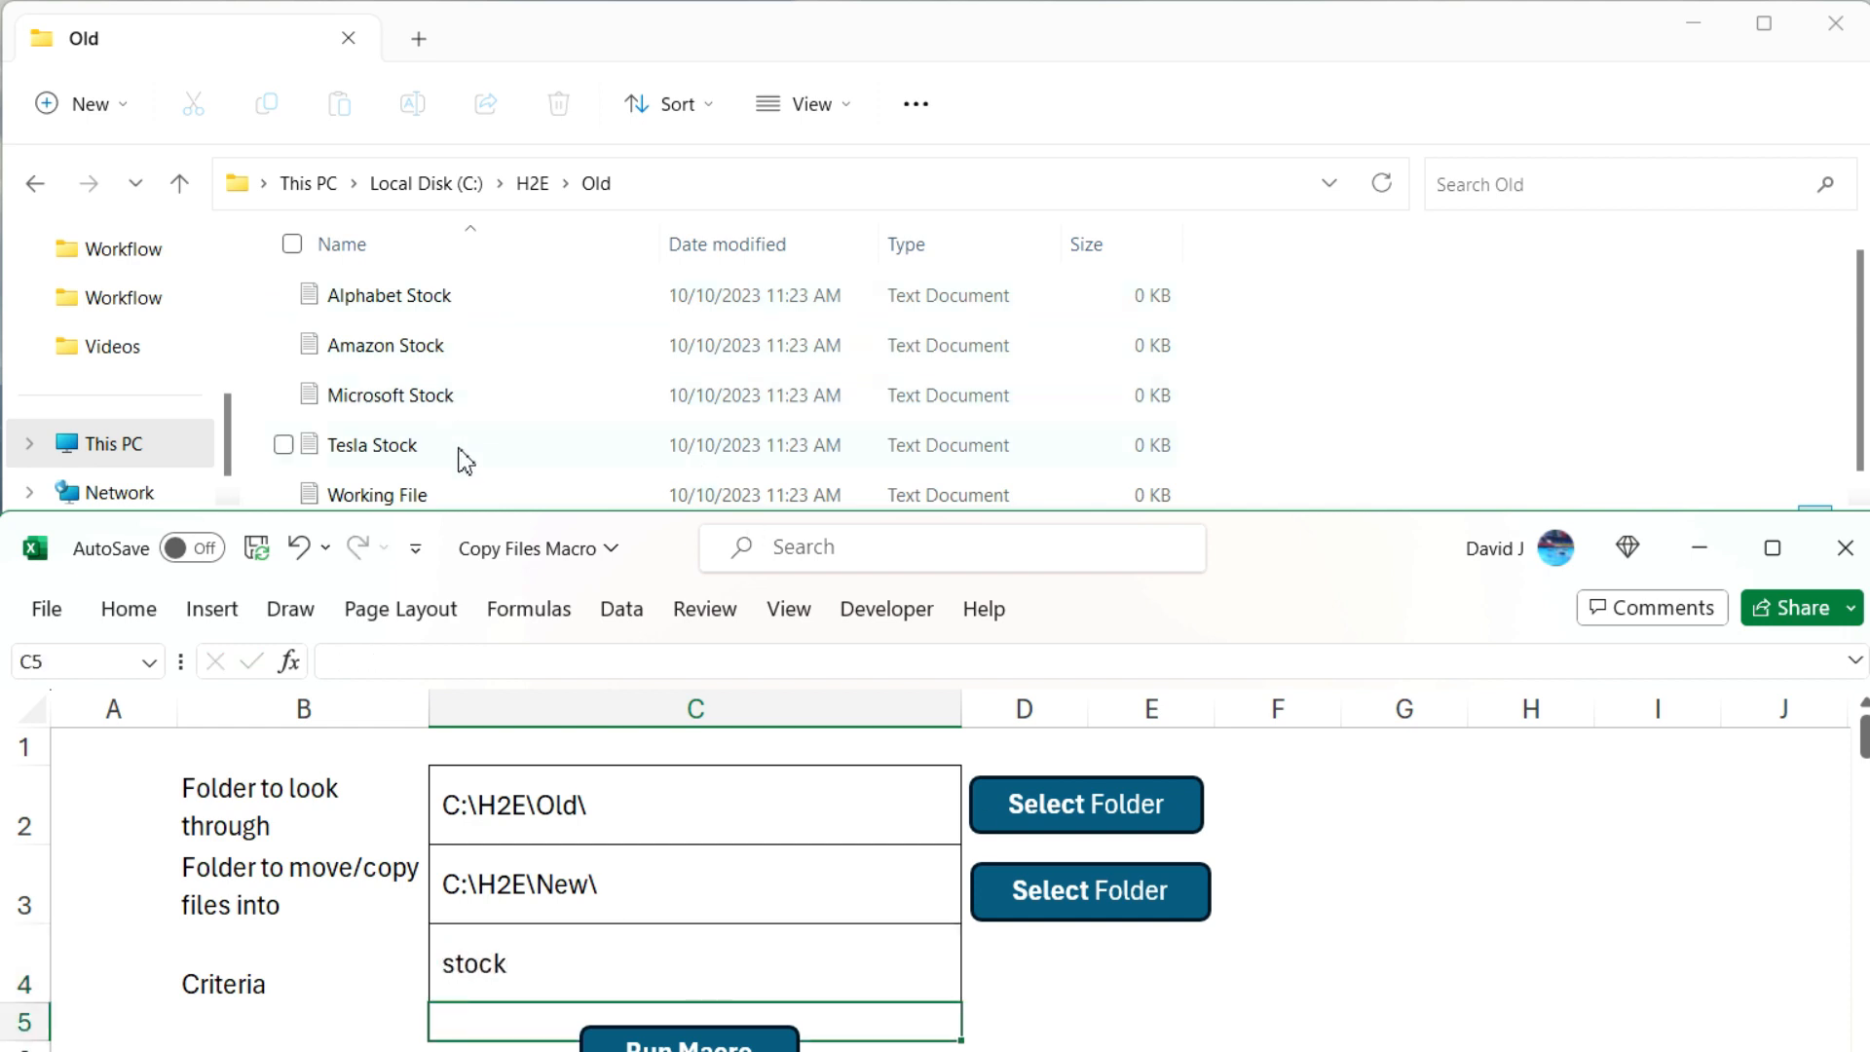
- Review the Move or Copy choice in cell B8 and the folder and criteria entries above it
scroll(321, 947, "down", 1)
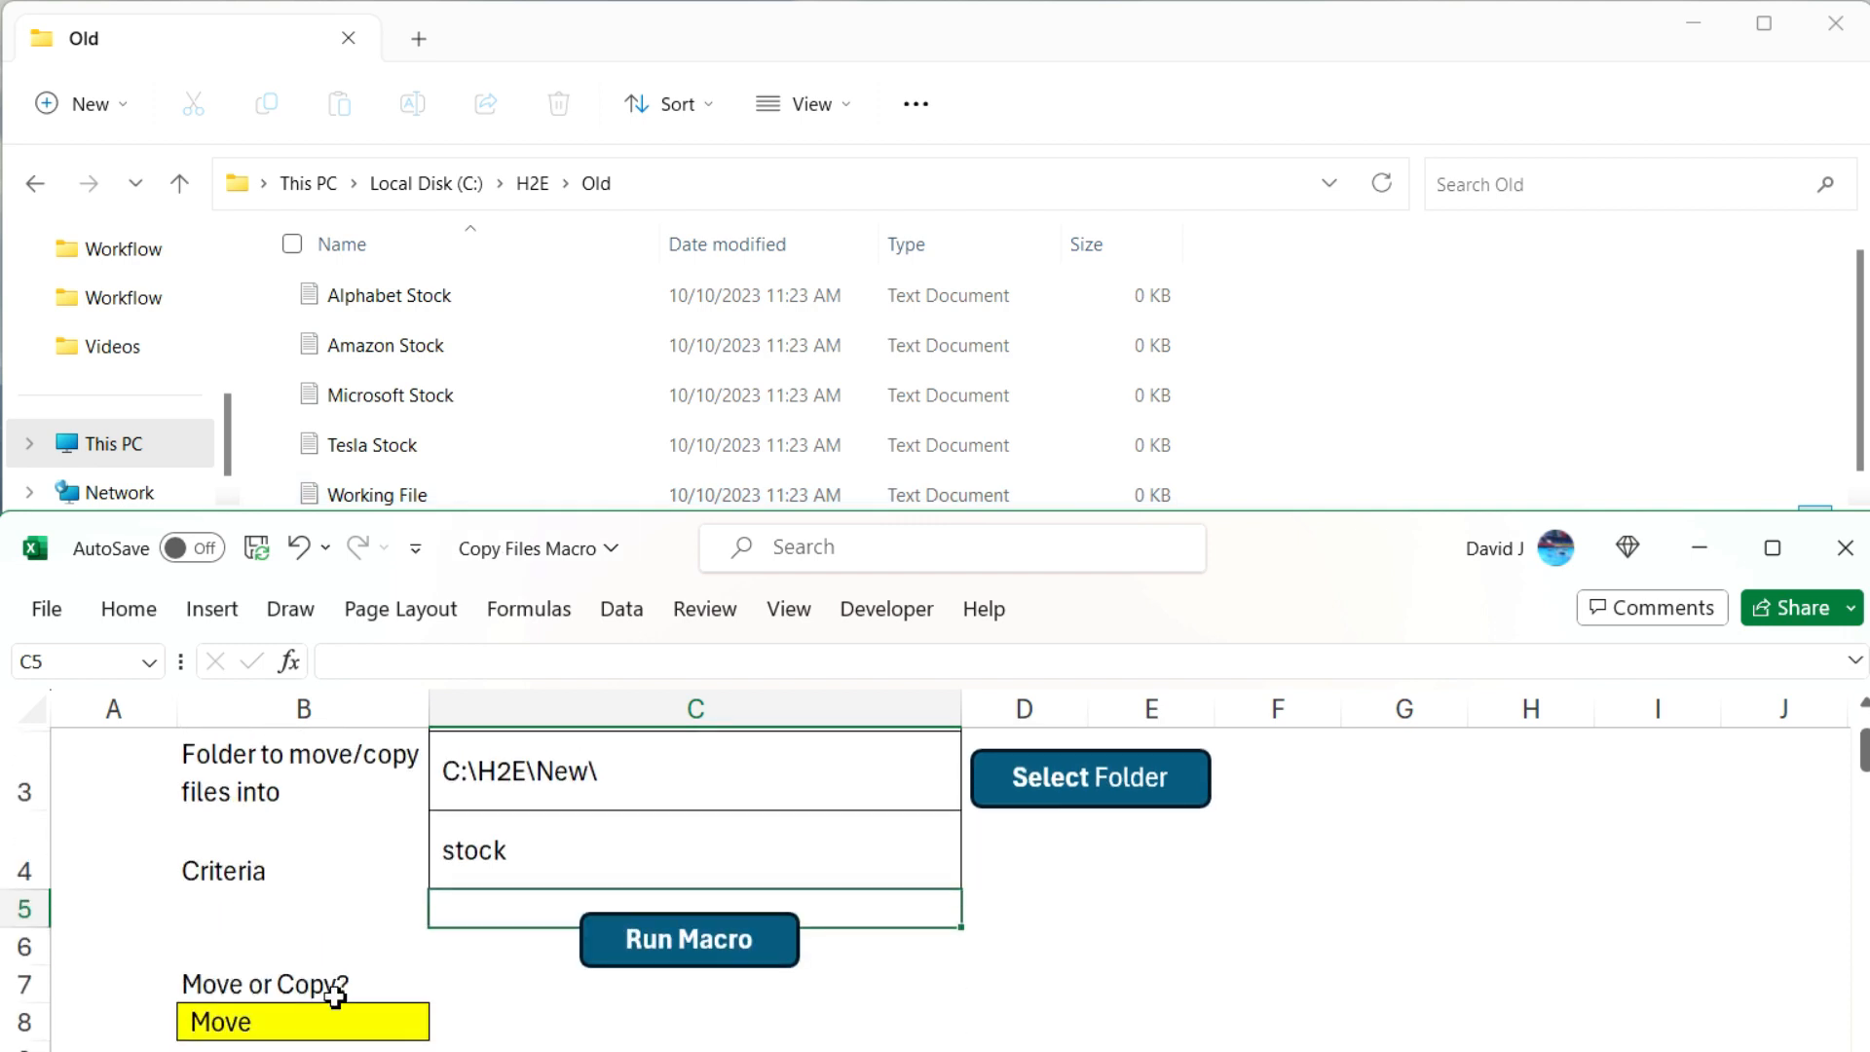
left_click(322, 1023)
left_click(440, 1029)
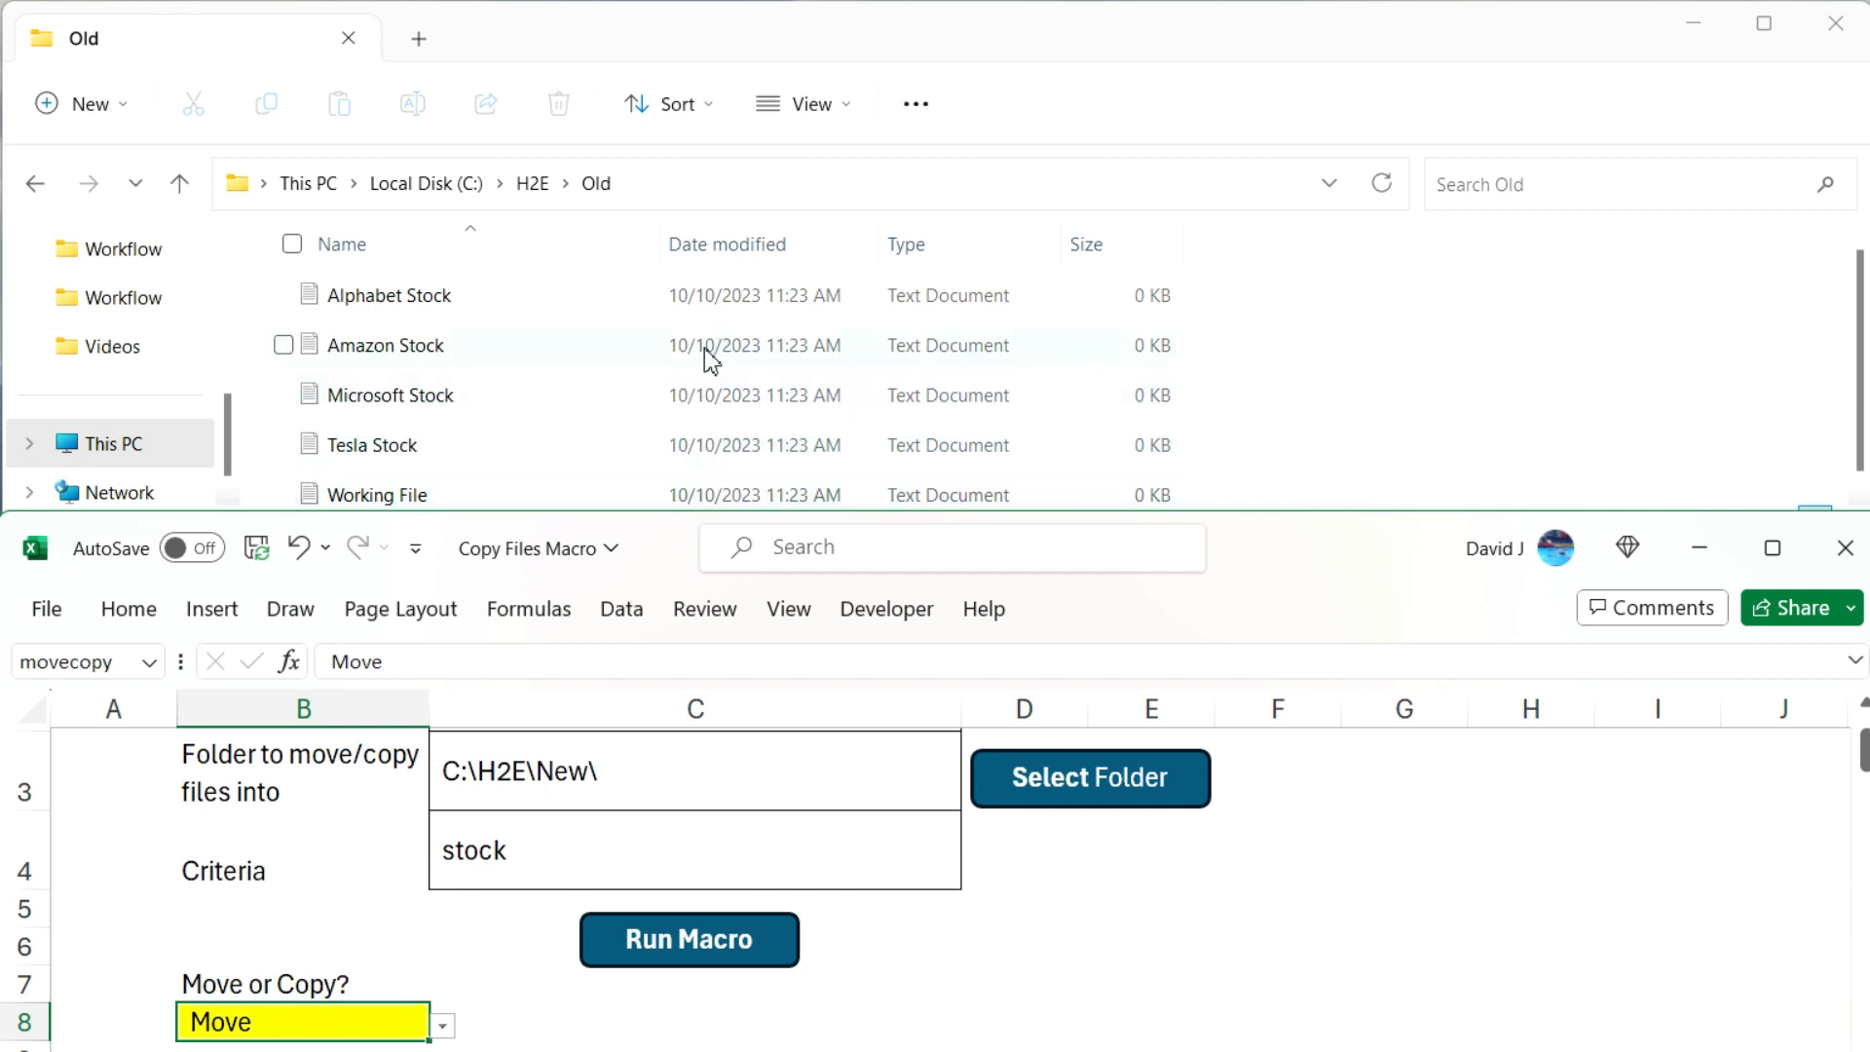
scroll(789, 801, "up", 1)
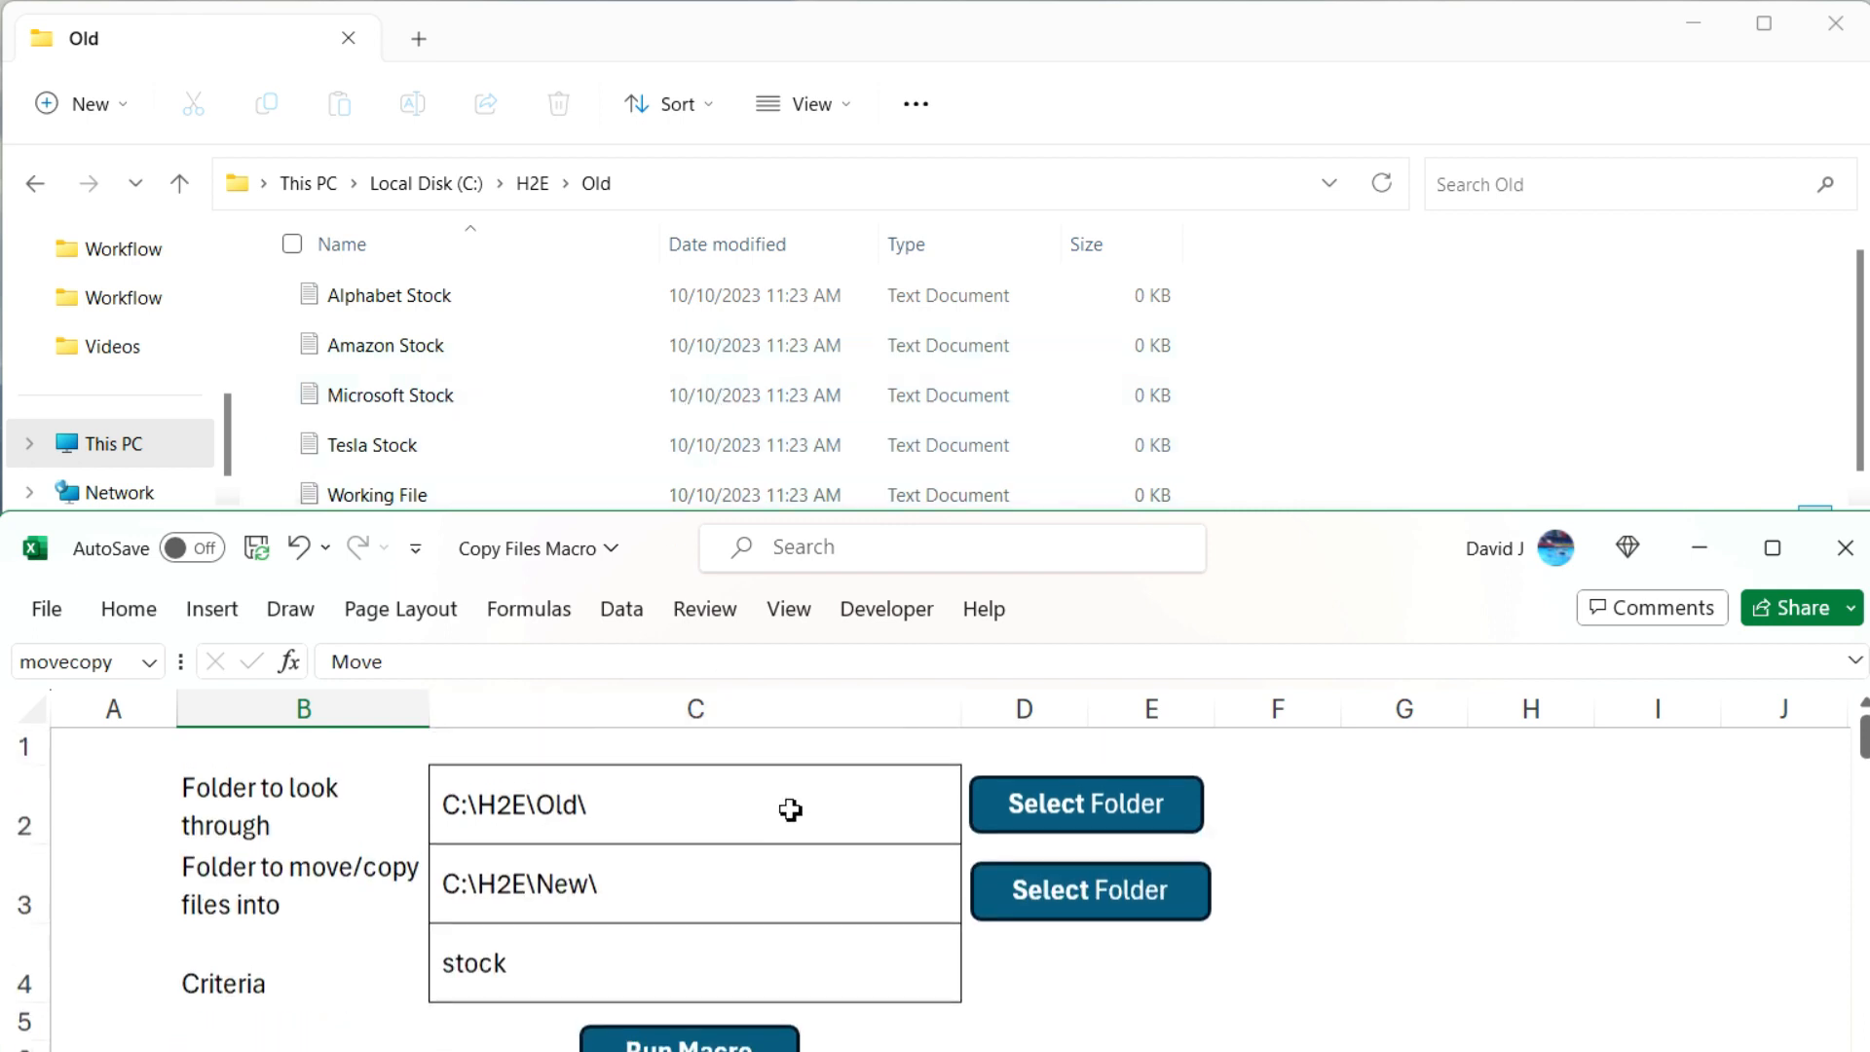
scroll(768, 813, "down", 1)
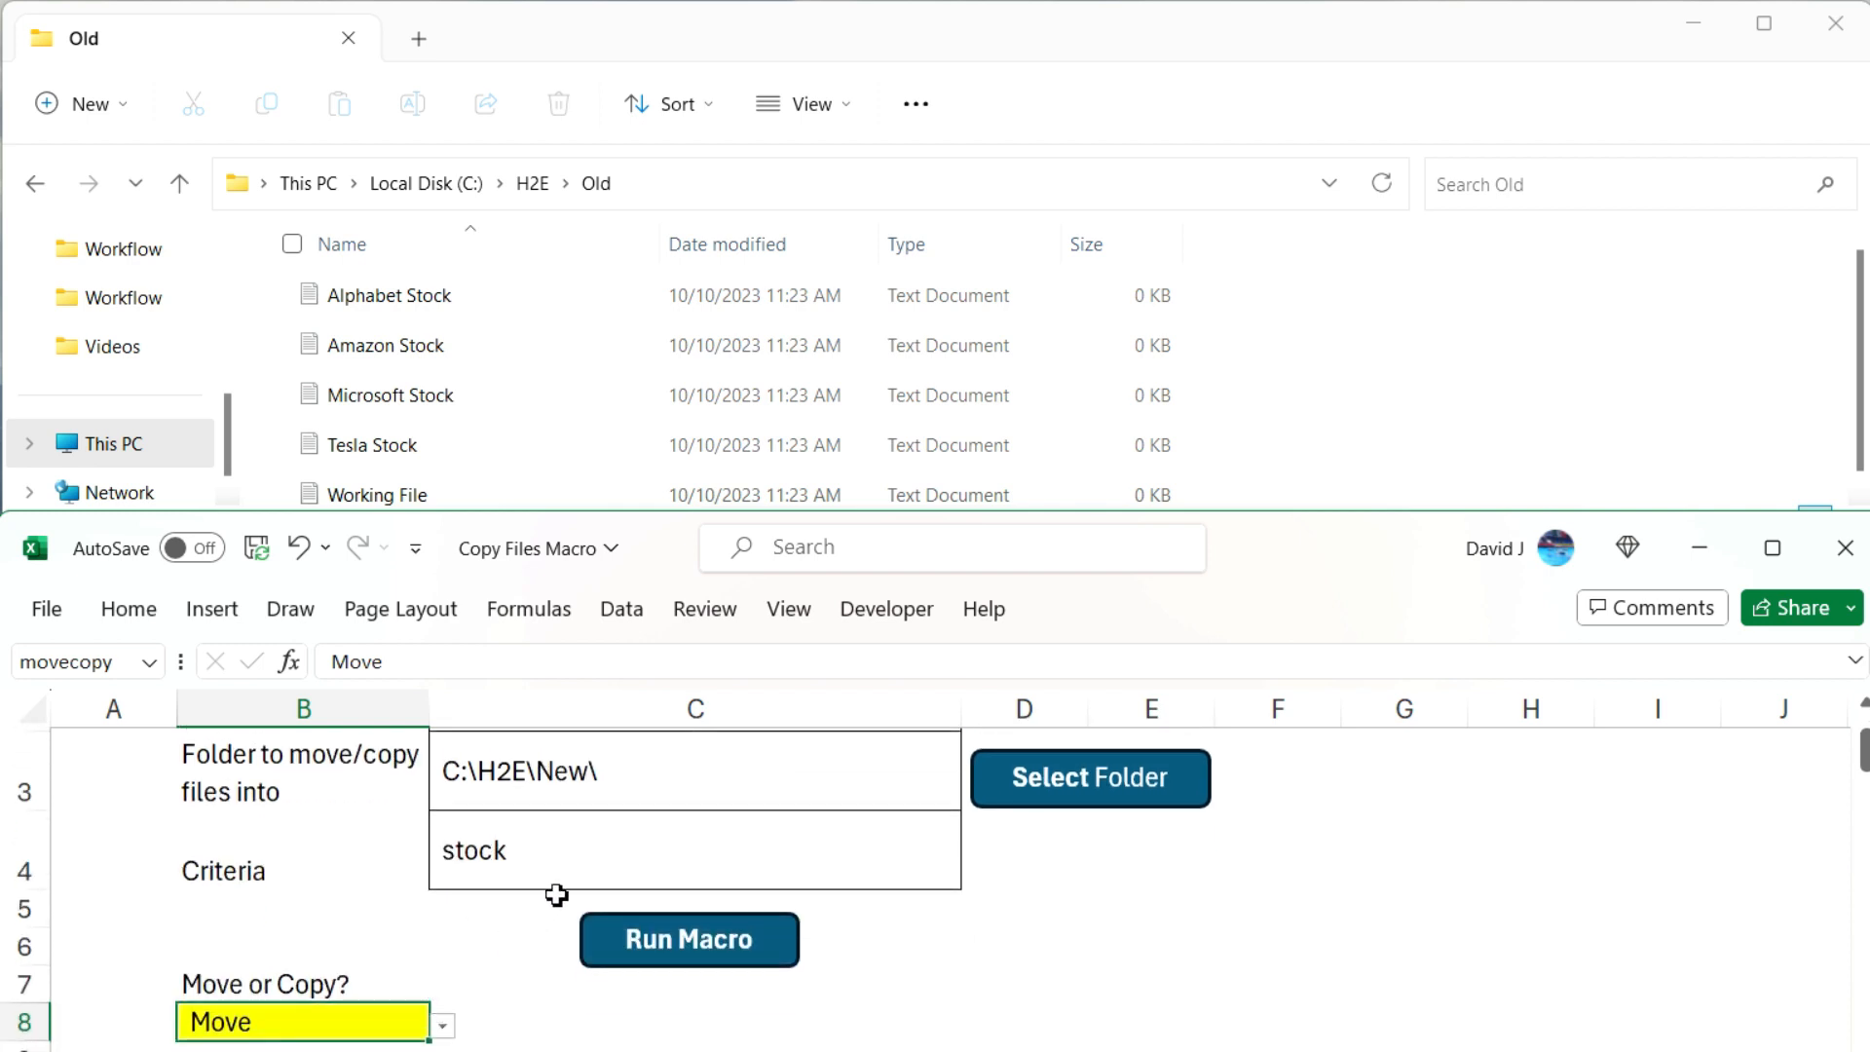
- Run the macro in Move mode, close its message, and open the New folder in File Explorer to check the files
left_click(719, 945)
left_click(945, 714)
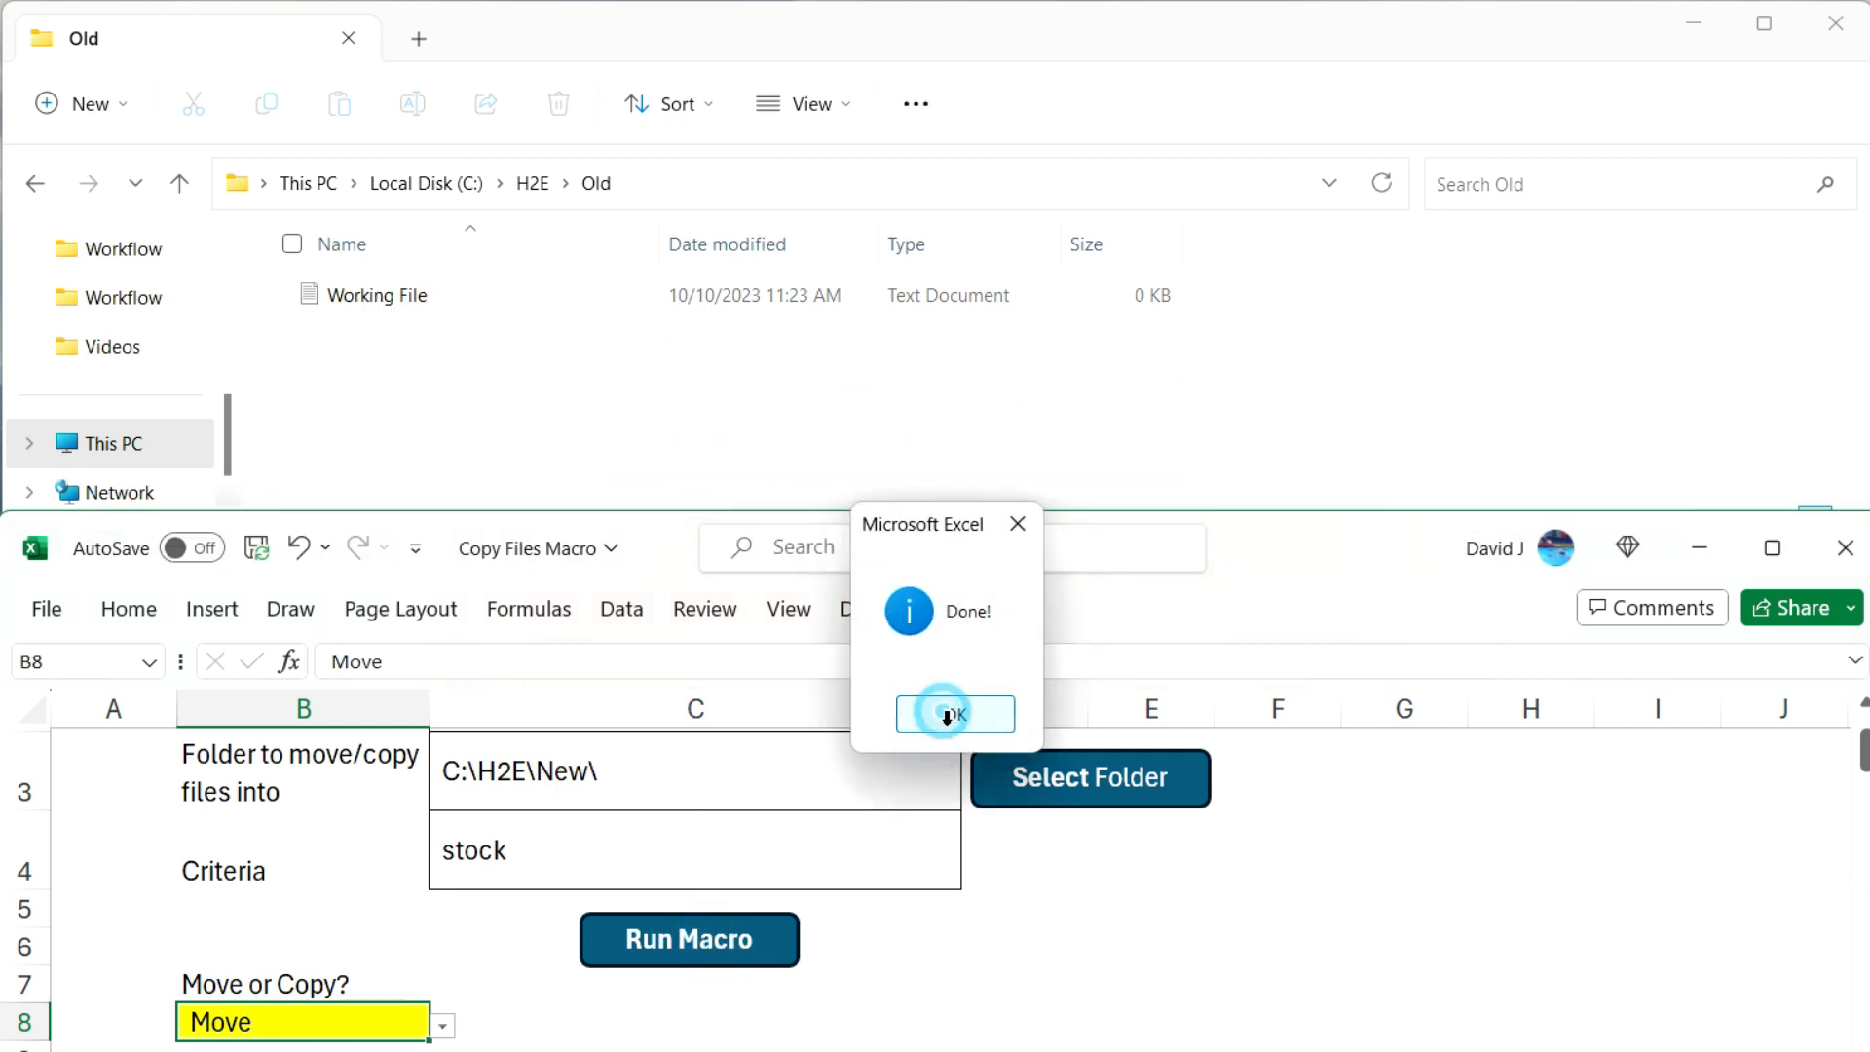
left_click(533, 193)
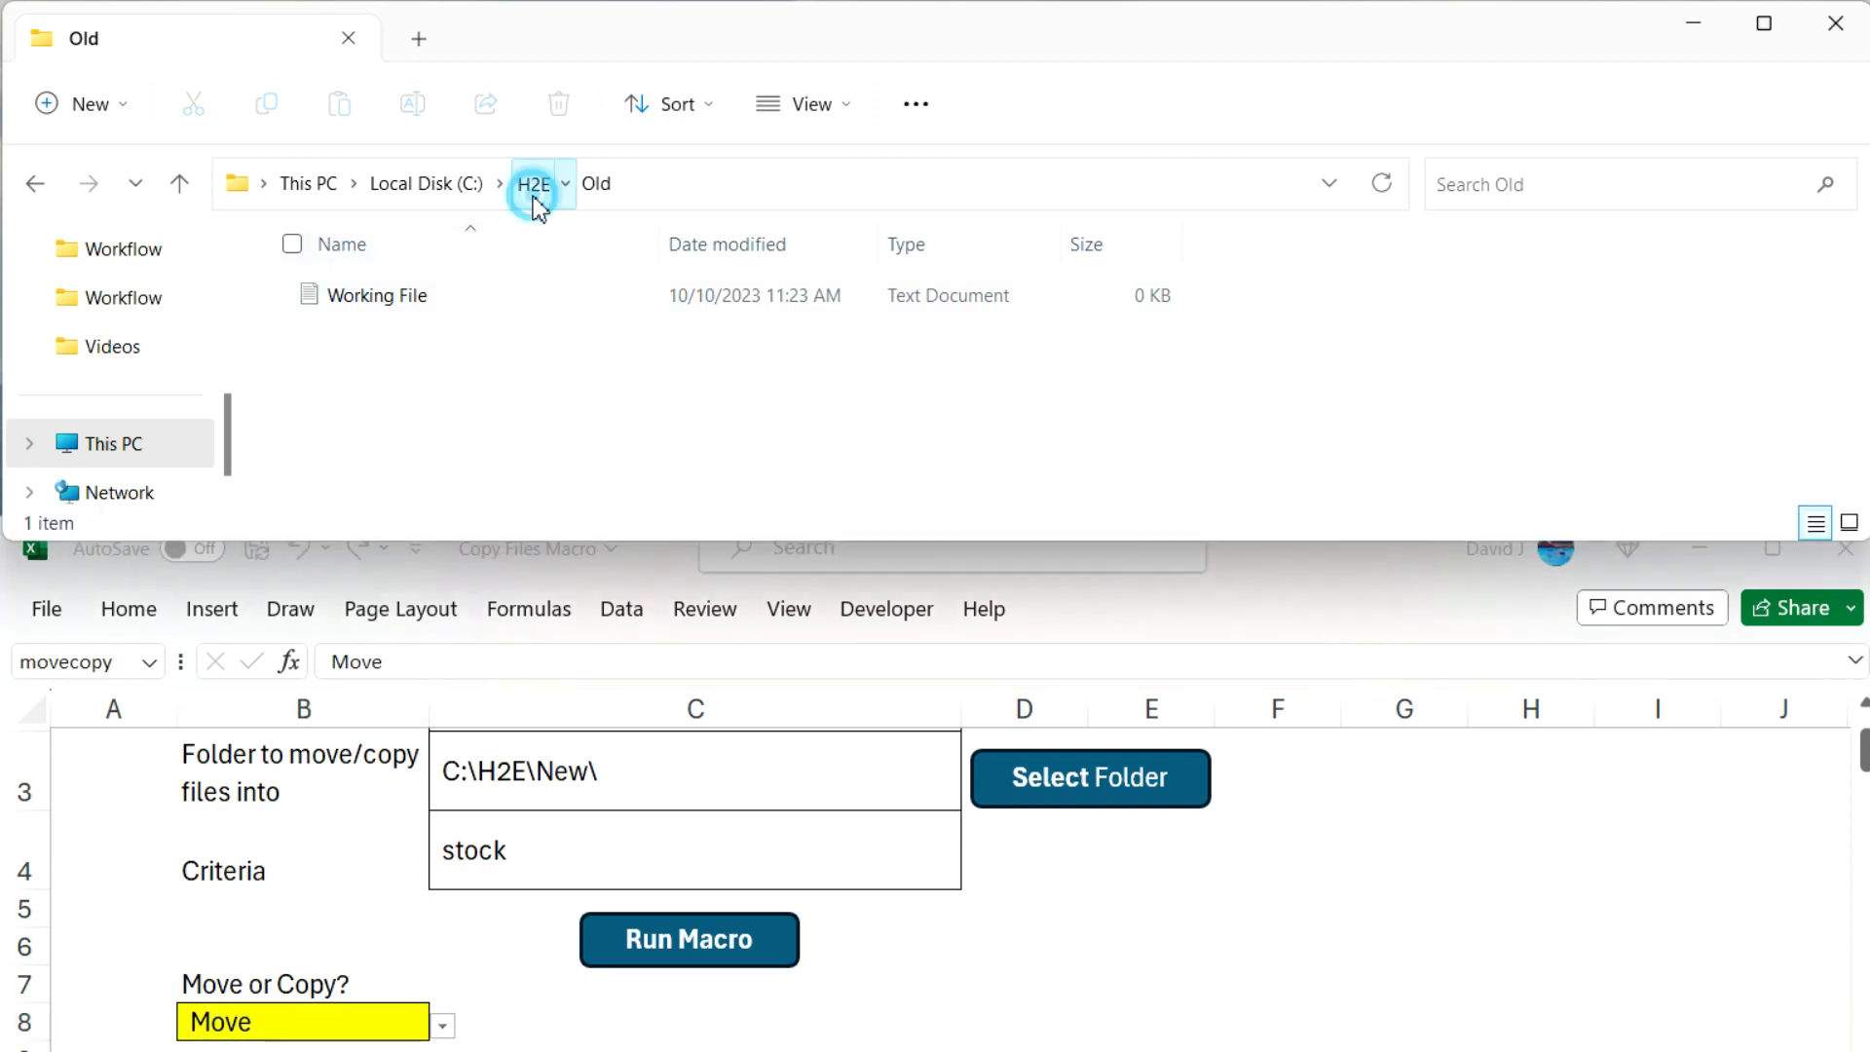
double_click(461, 292)
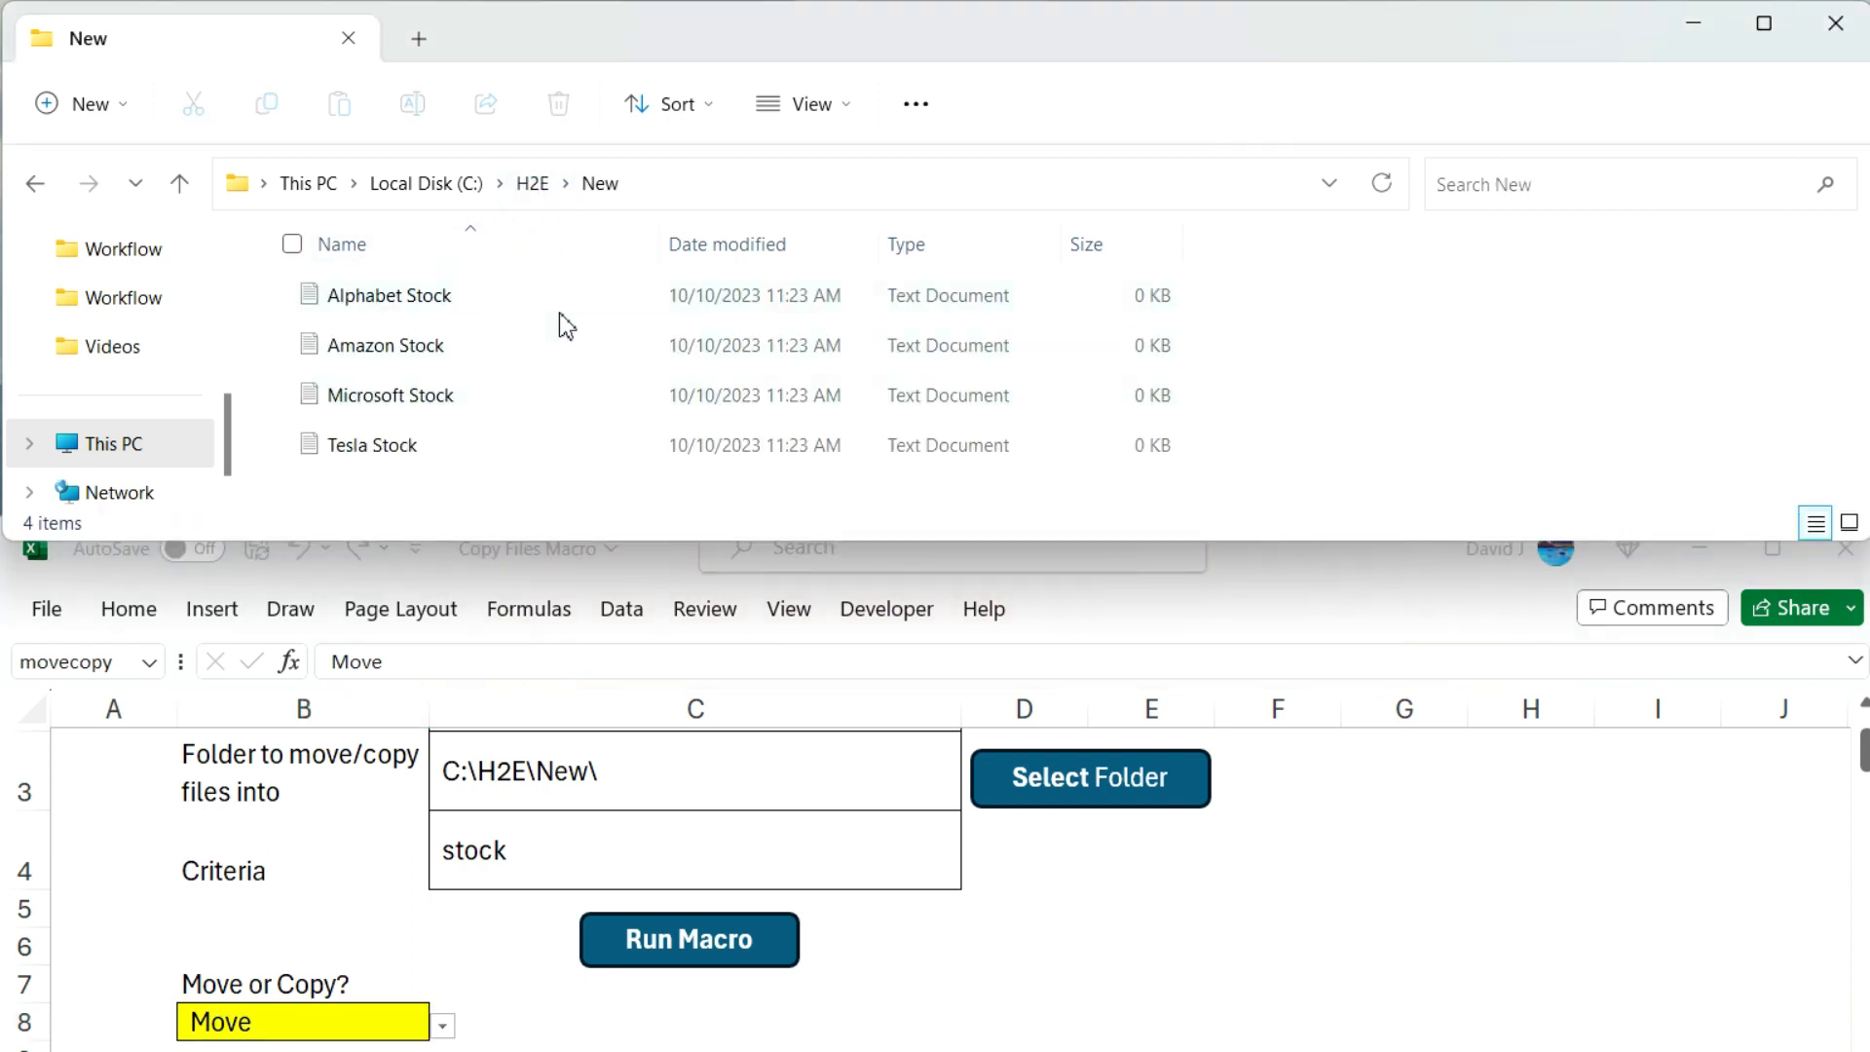
- Switch the Move or Copy option to Copy and set the folder to look through to C:\H2E\New\
left_click(443, 1024)
left_click(394, 1047)
scroll(864, 950, "up", 1)
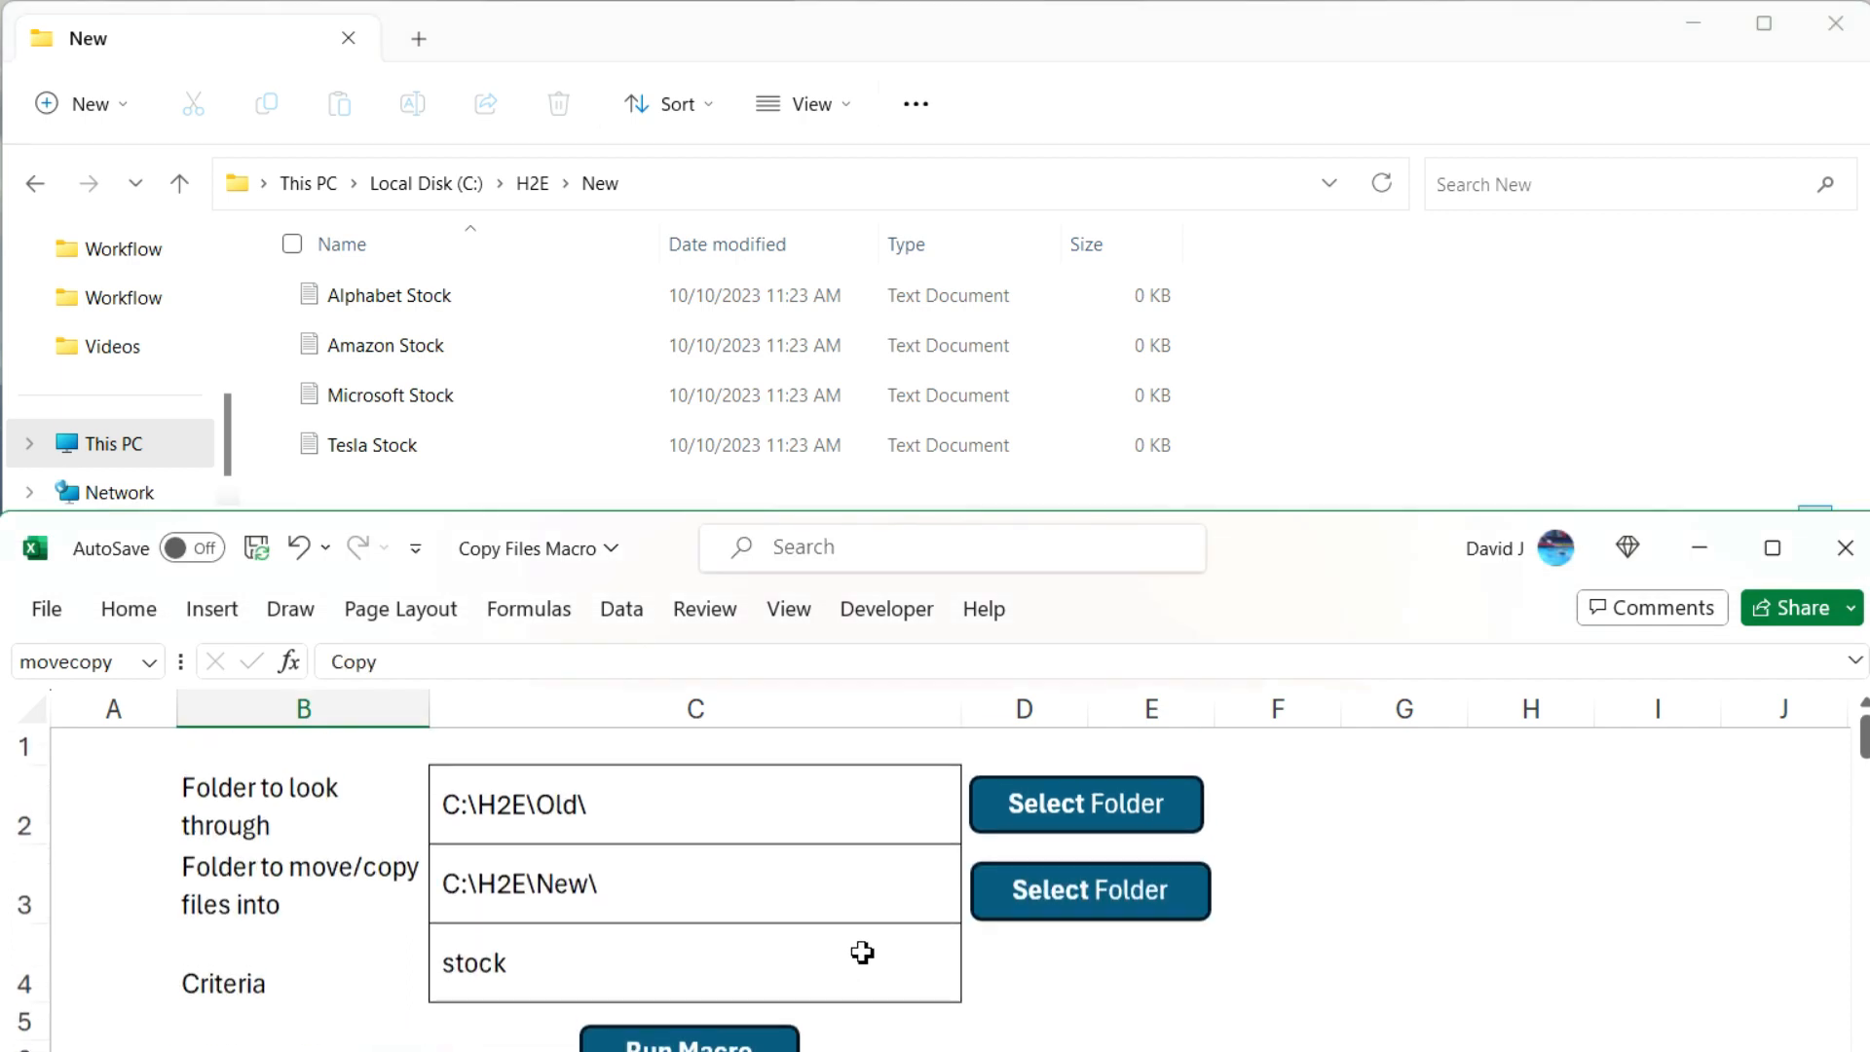
left_click(1080, 823)
left_click(543, 590)
left_click(1261, 1043)
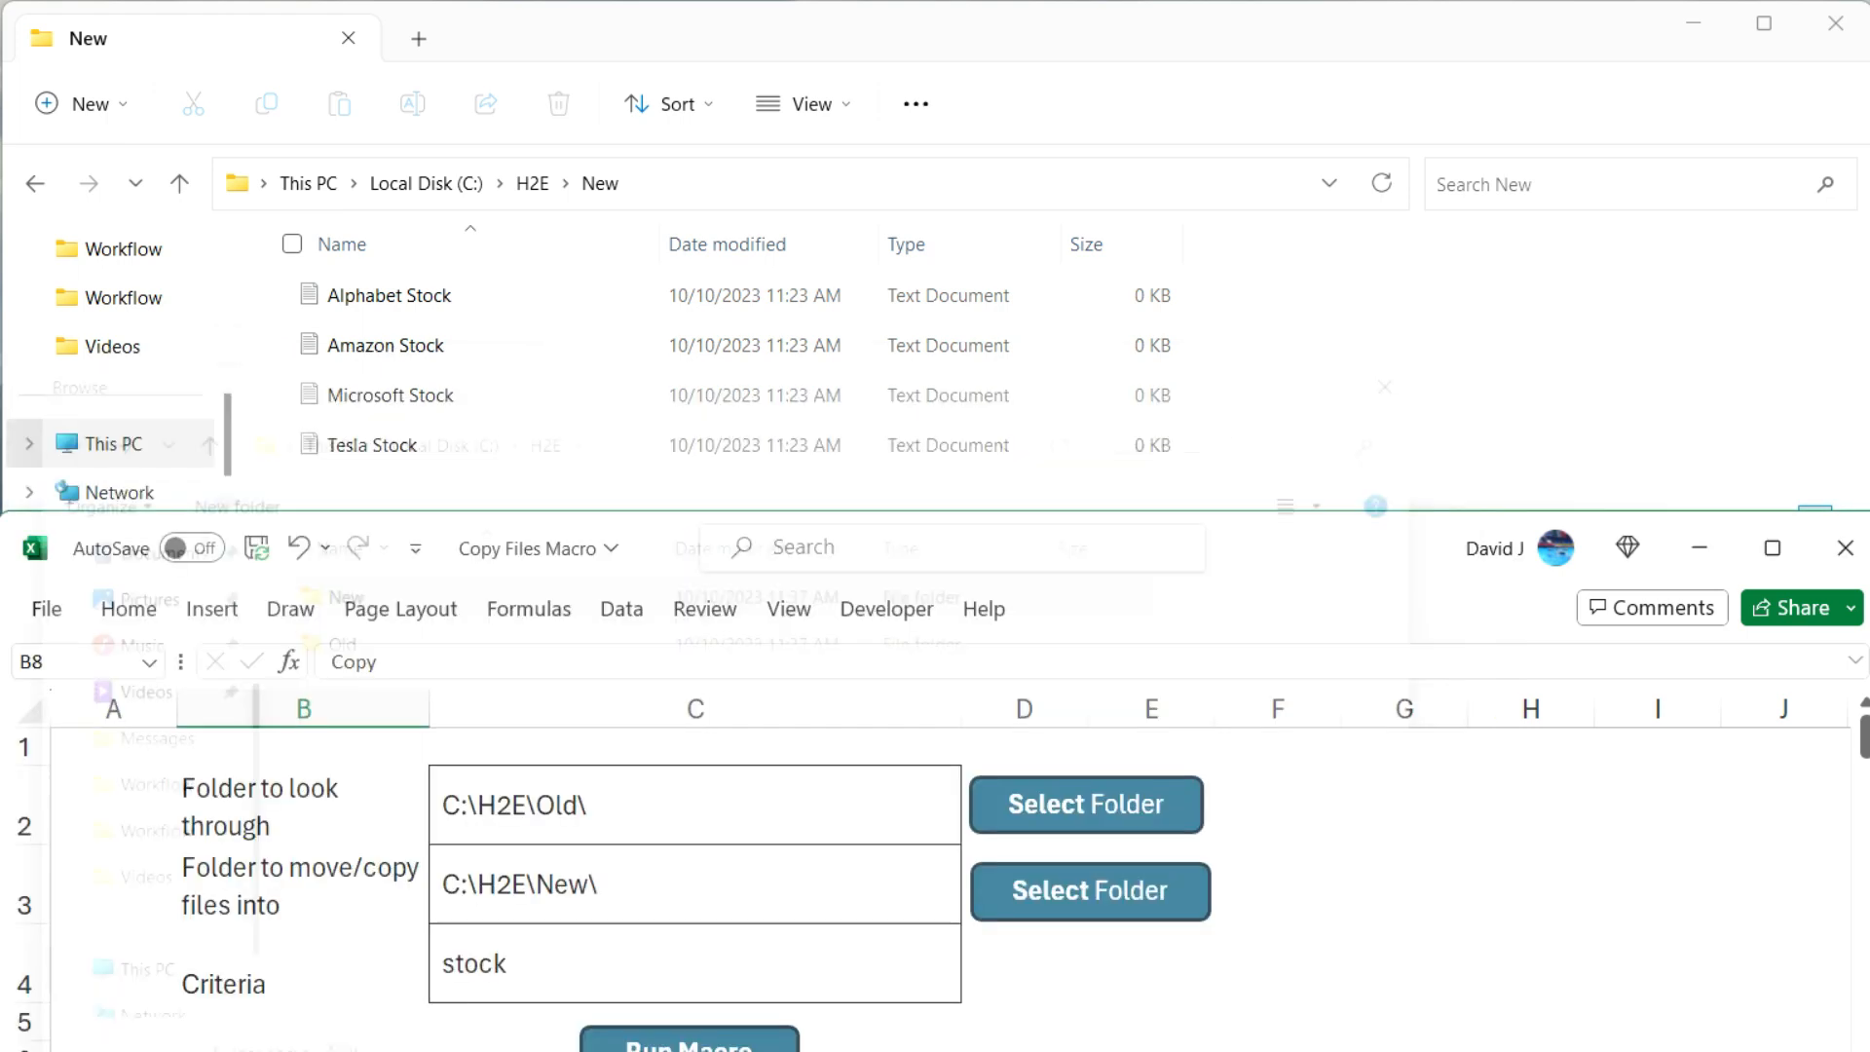
- Set the folder to move/copy files into to C:\H2E\Old\
left_click(1013, 908)
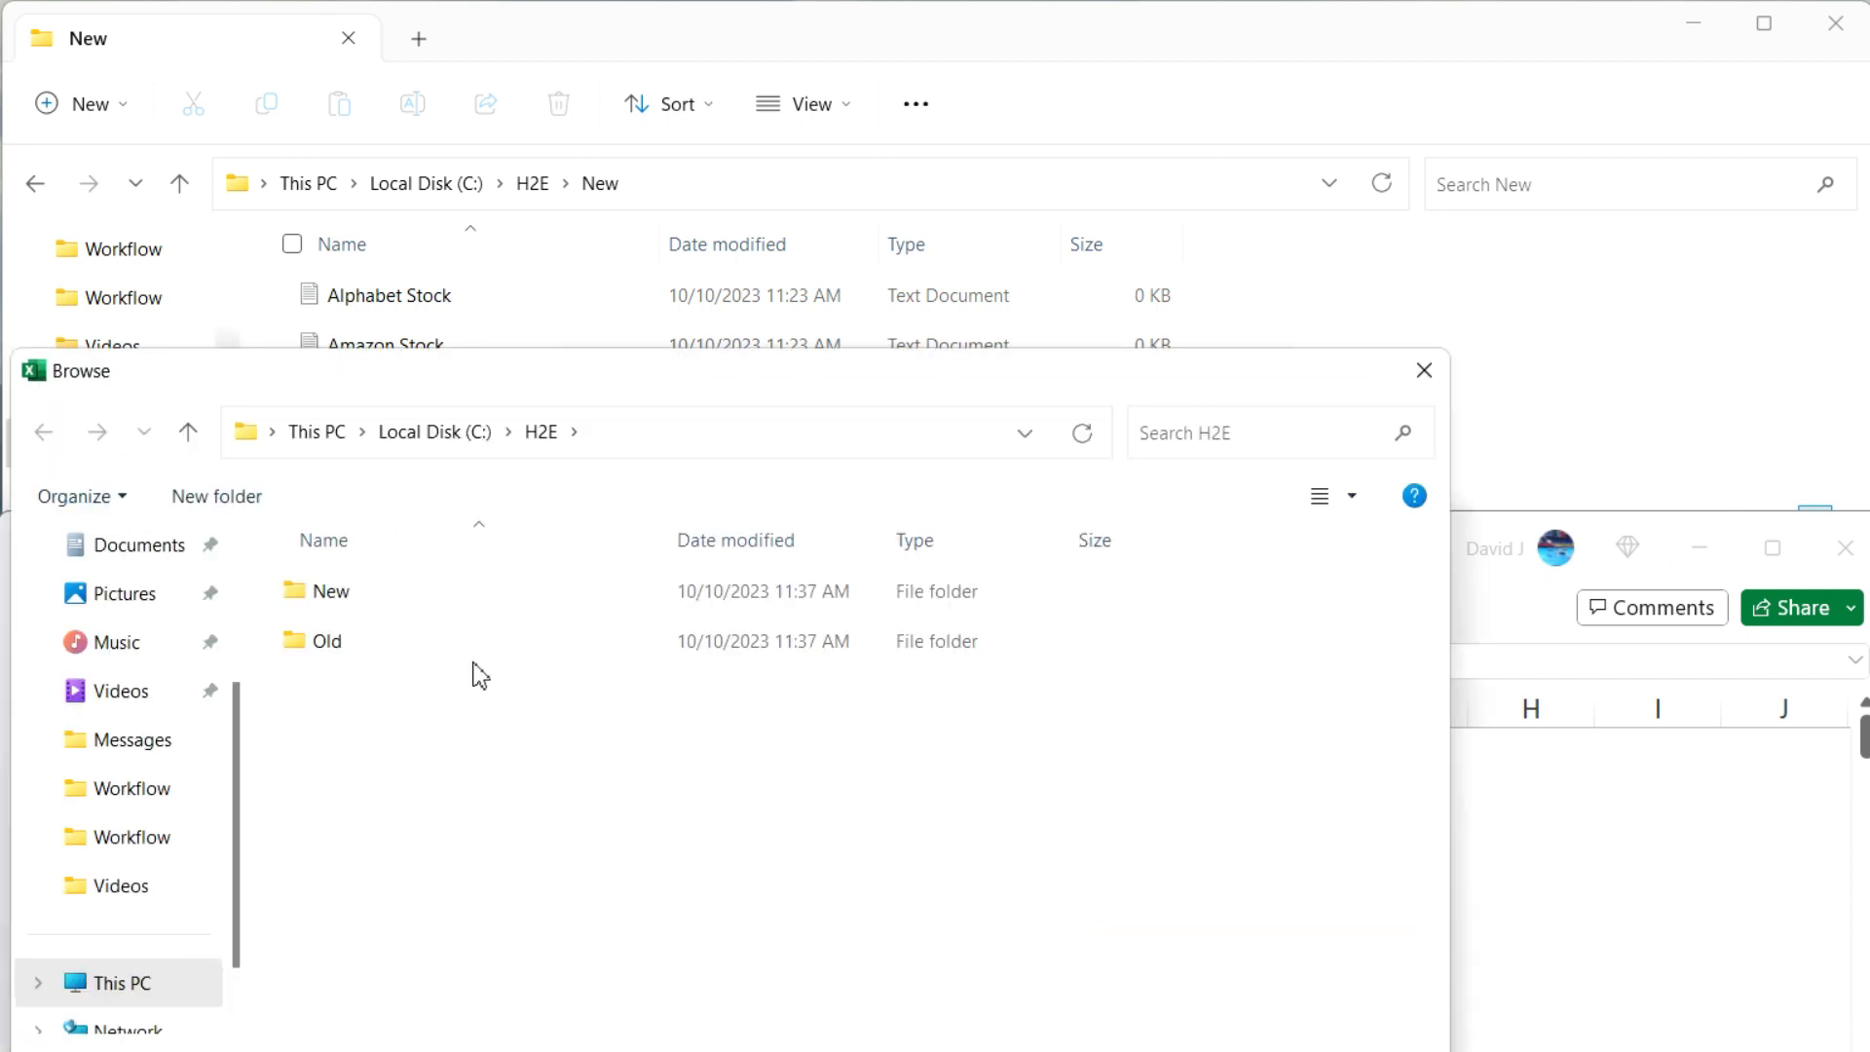
left_click(372, 641)
left_click(1260, 1043)
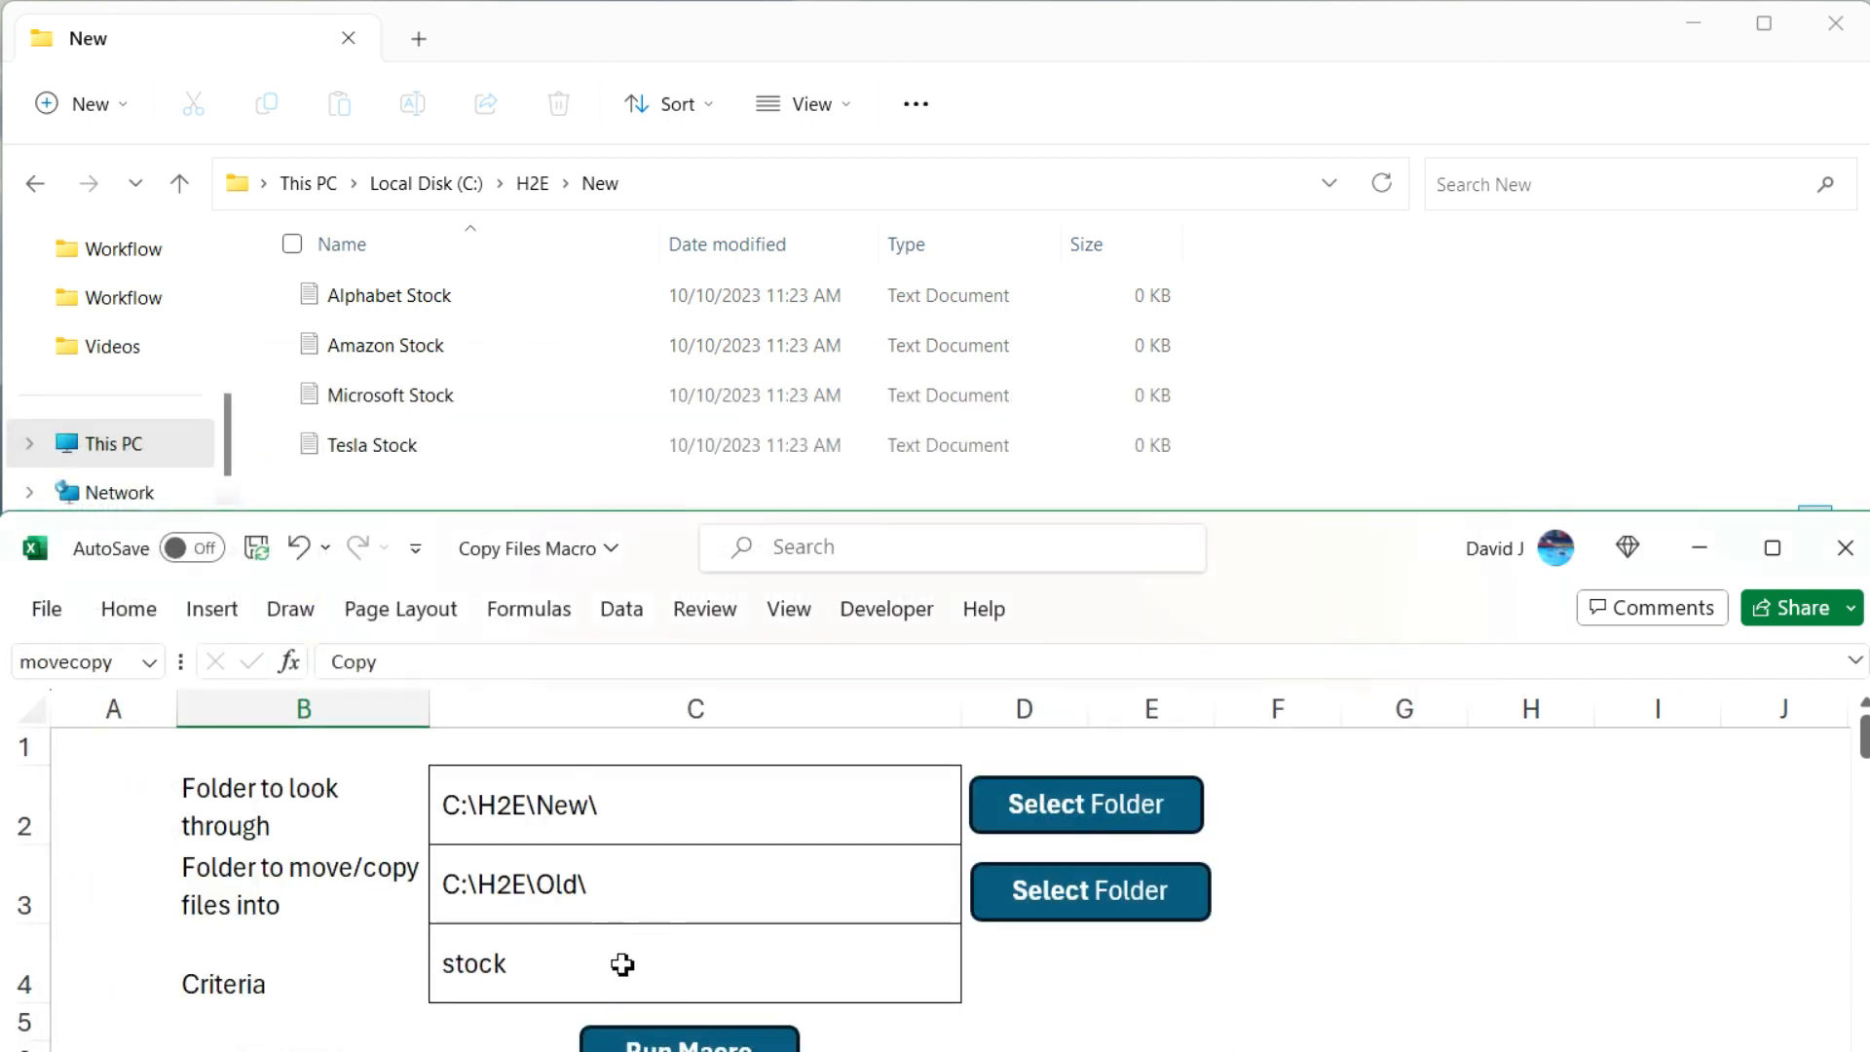
- Open the Old folder in File Explorer to inspect its contents before the copy run
scroll(622, 964, "down", 2)
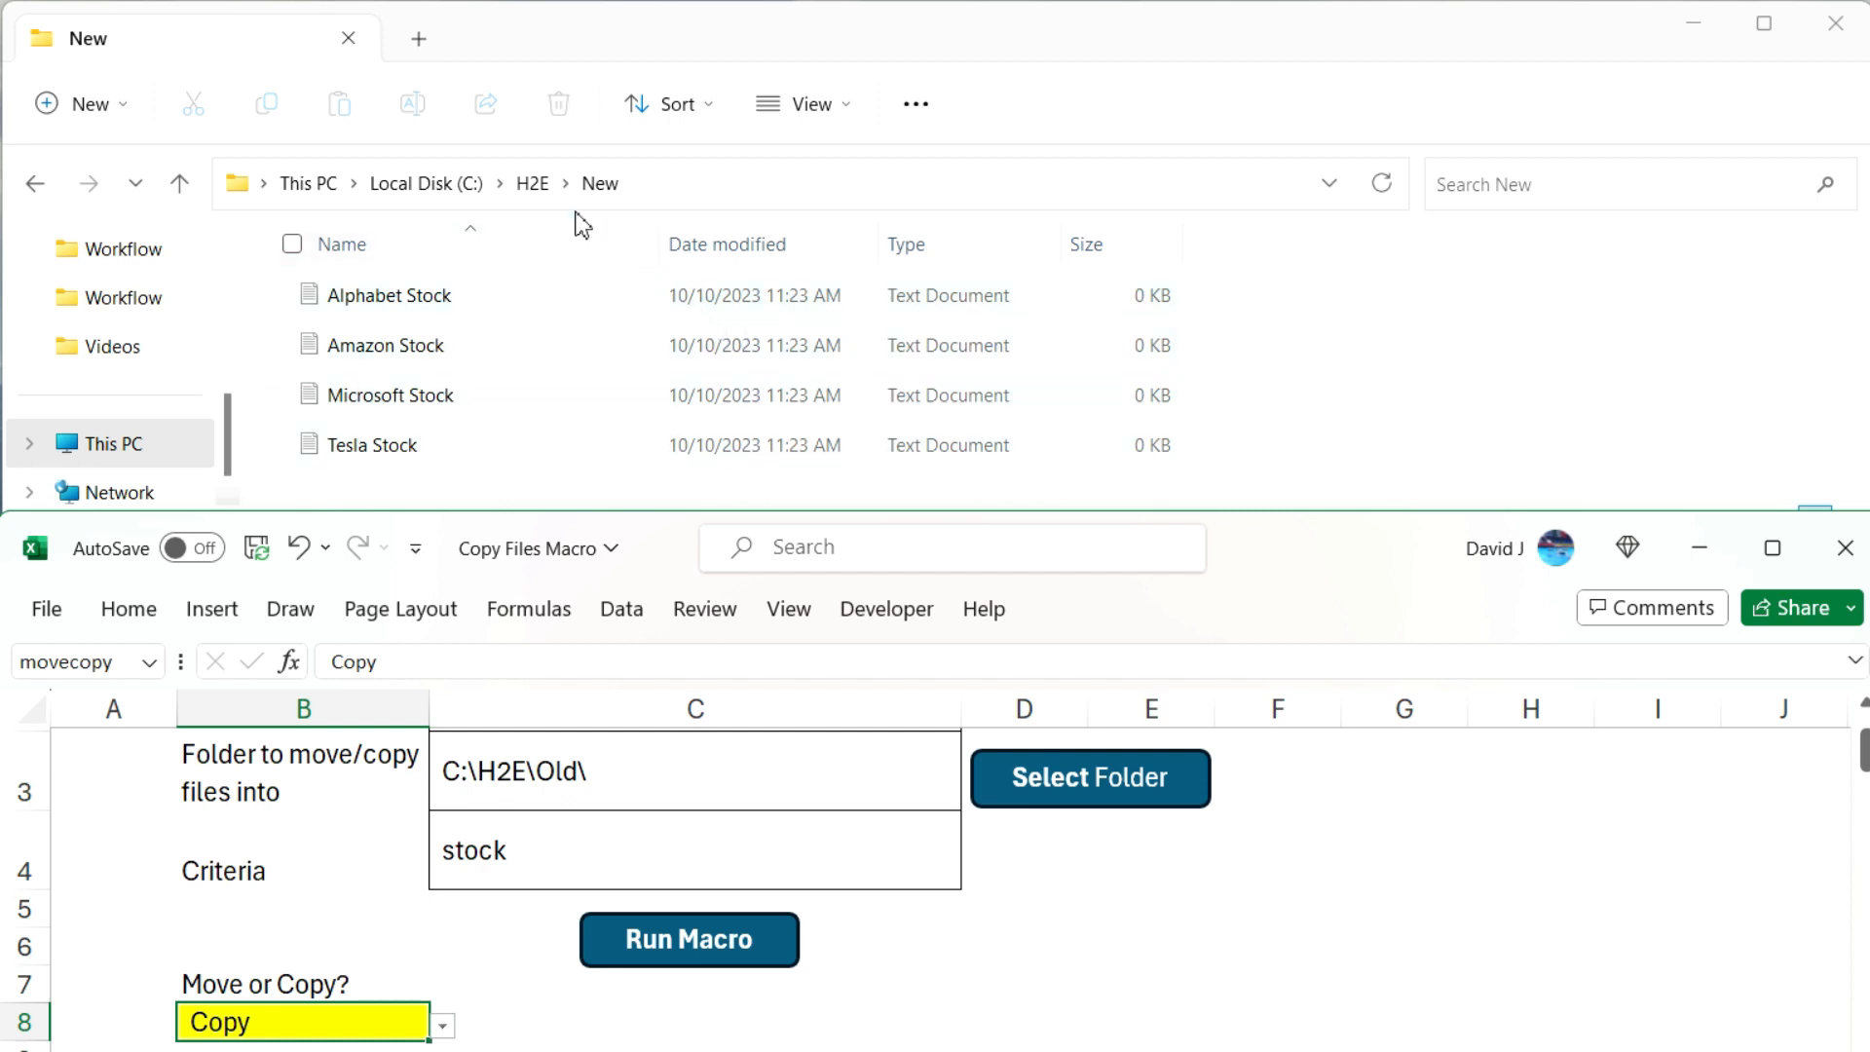
left_click(534, 181)
double_click(447, 343)
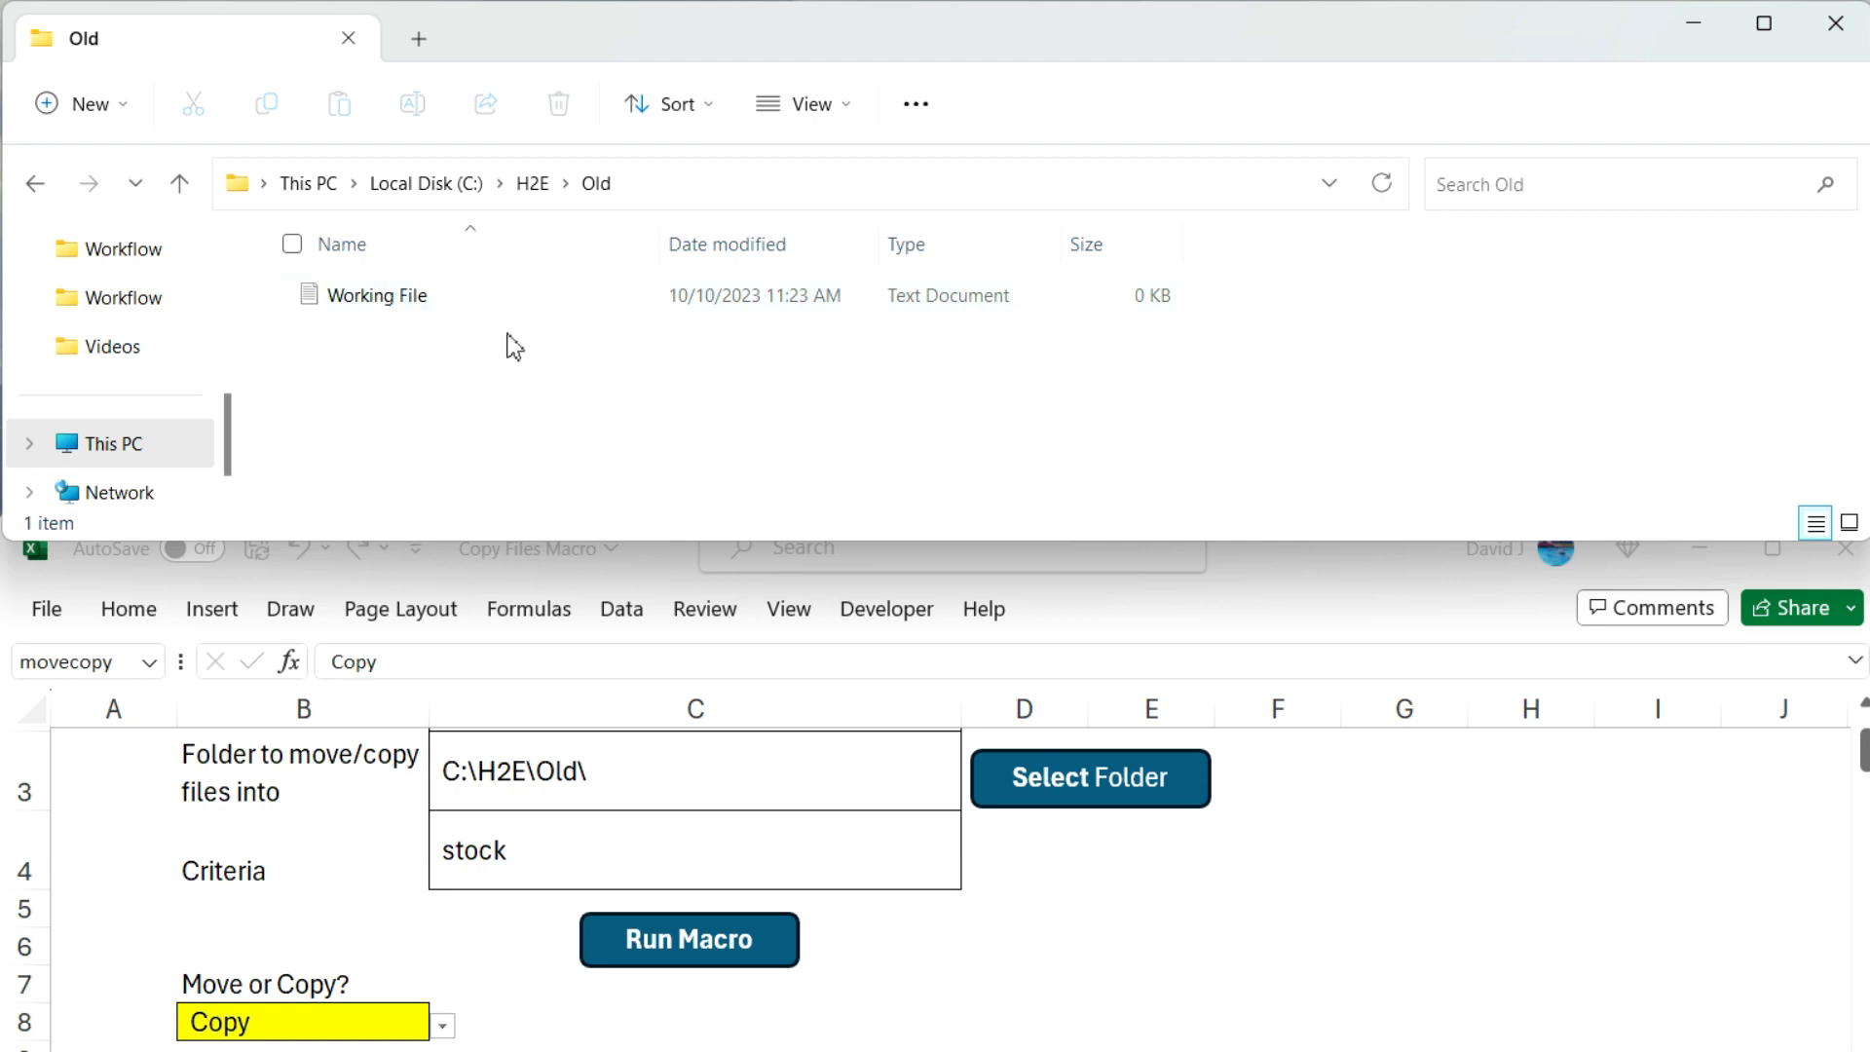
- Run the macro in Copy mode, close its message, and open the New folder in File Explorer to check the originals
left_click(710, 884)
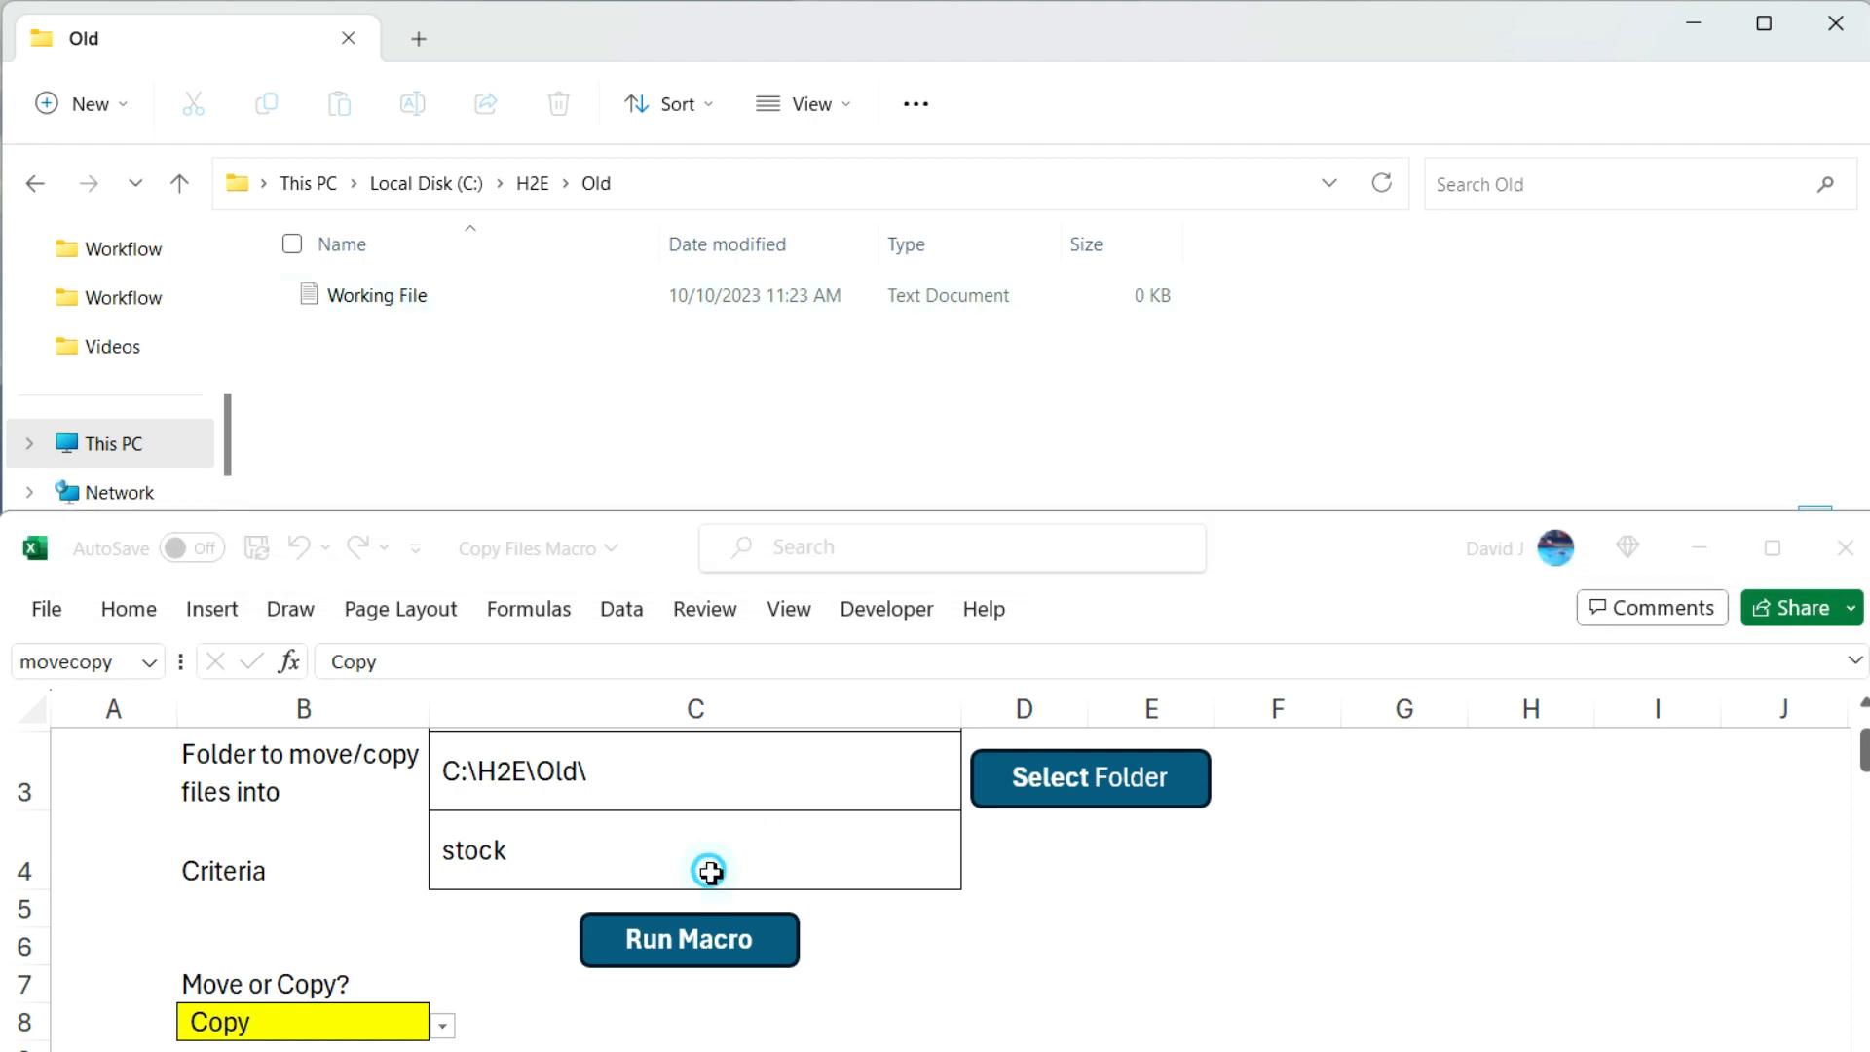
left_click(737, 944)
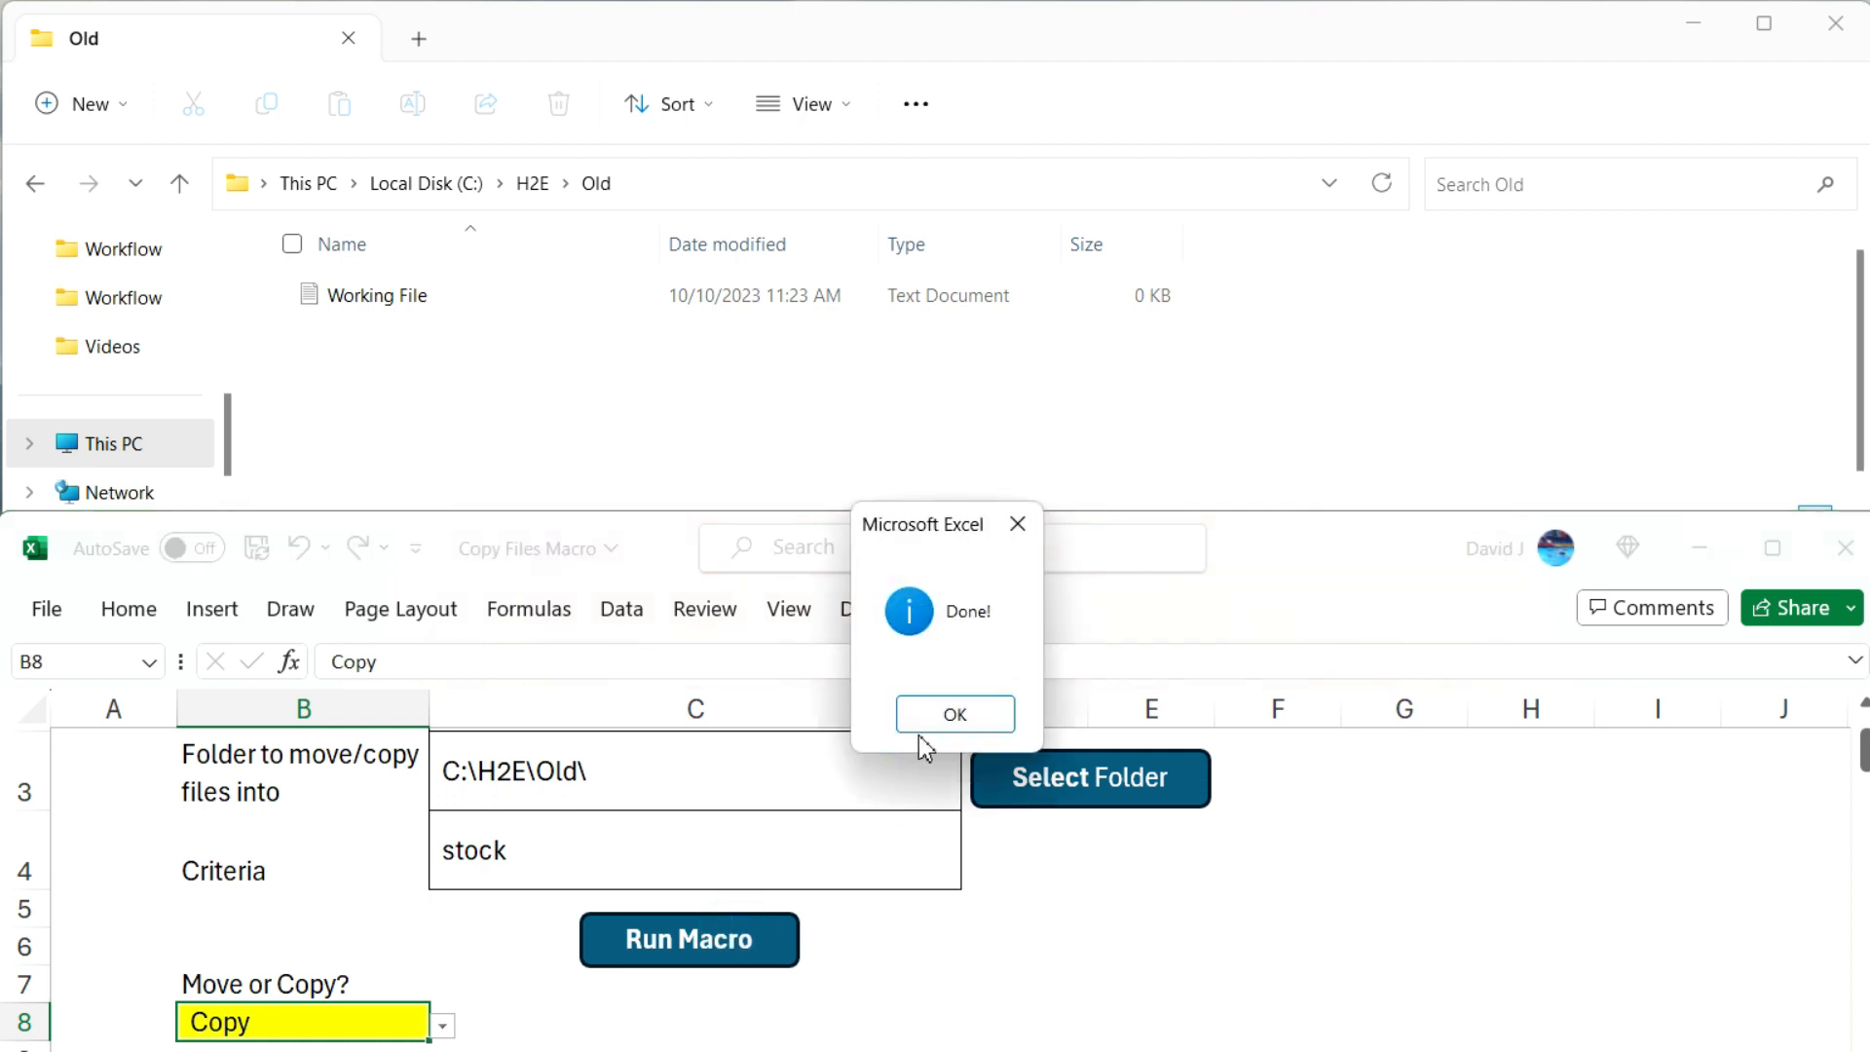
left_click(932, 717)
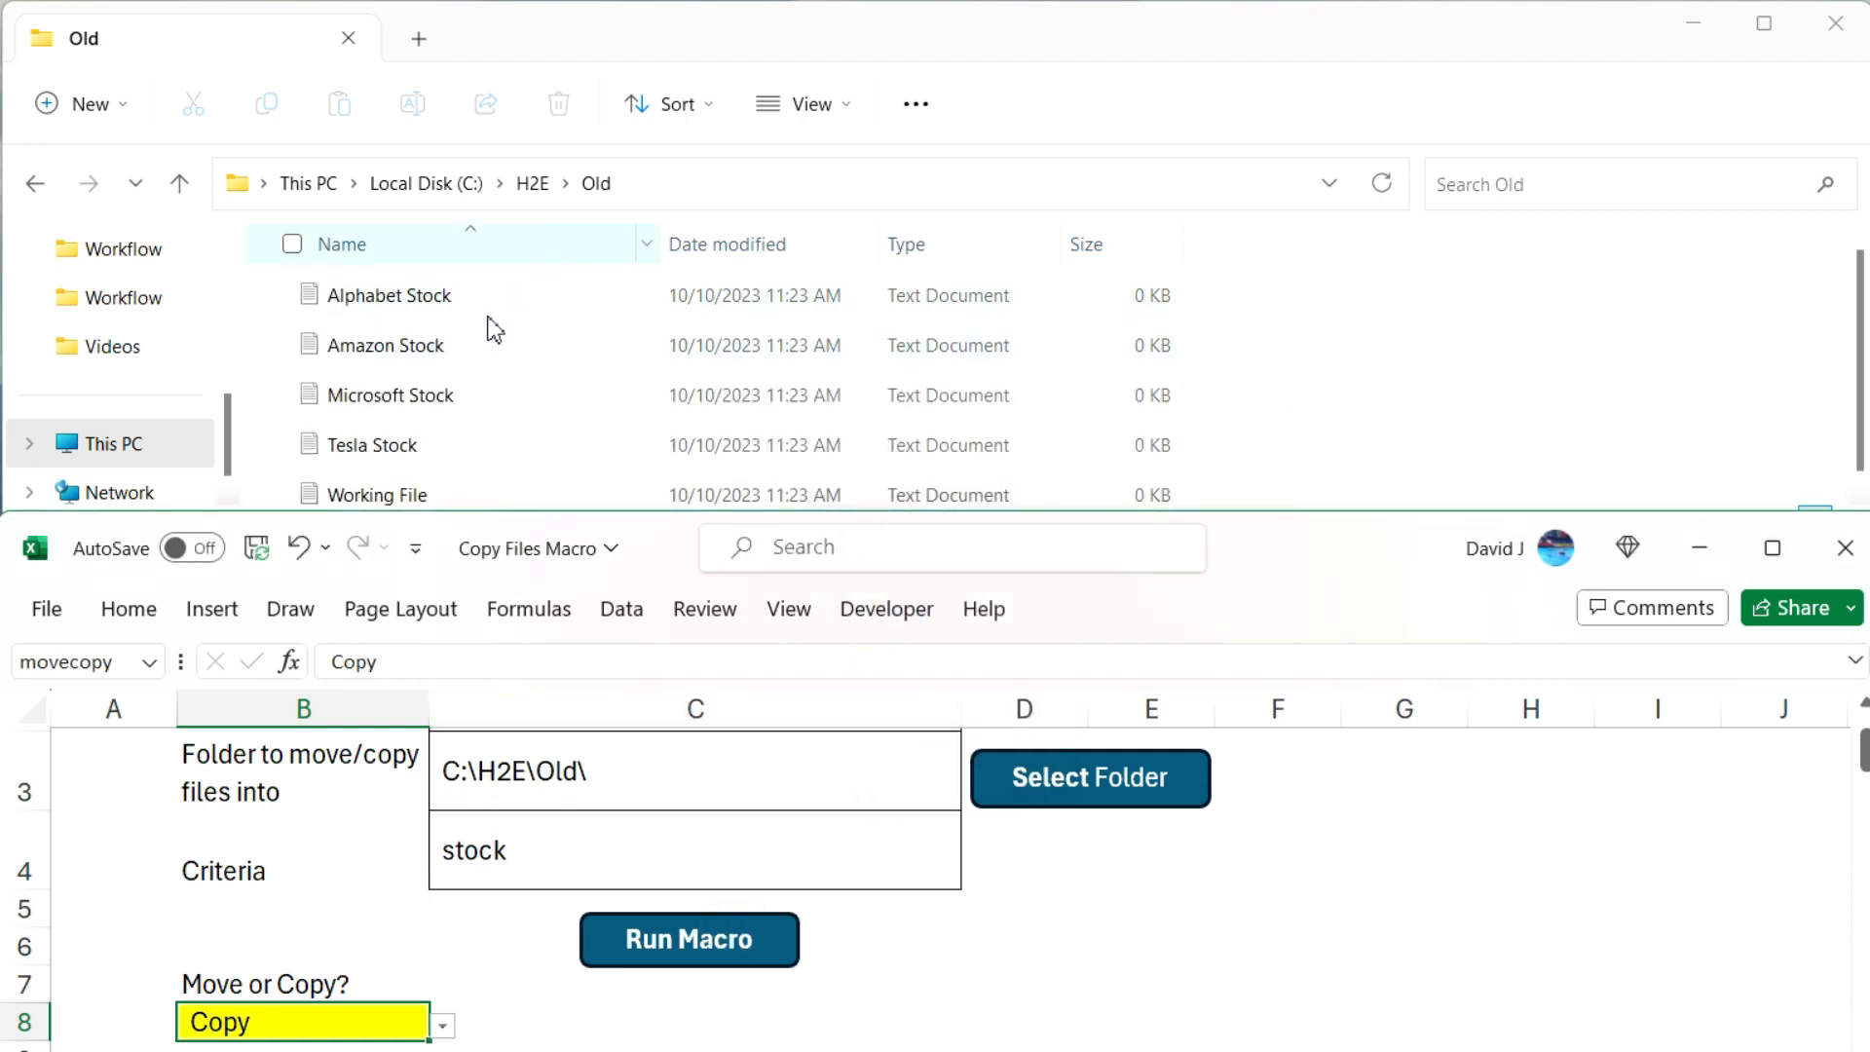
left_click(533, 187)
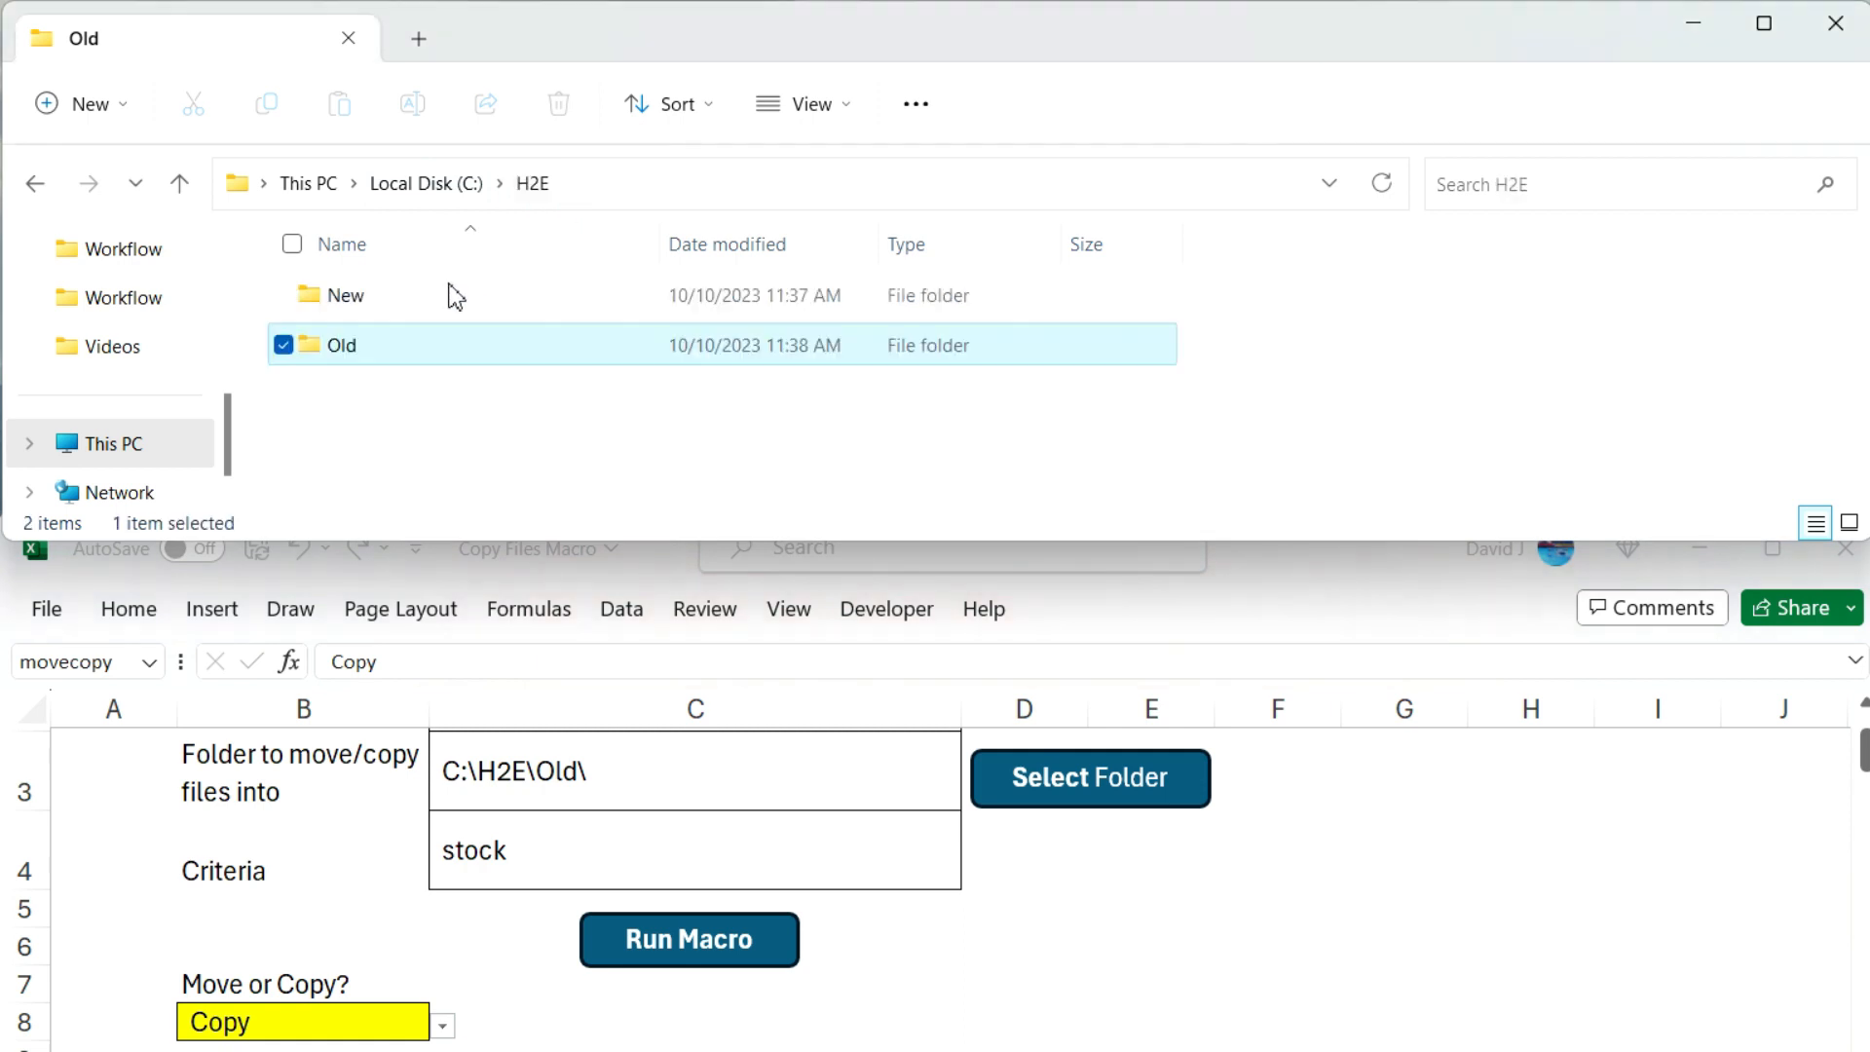
double_click(419, 302)
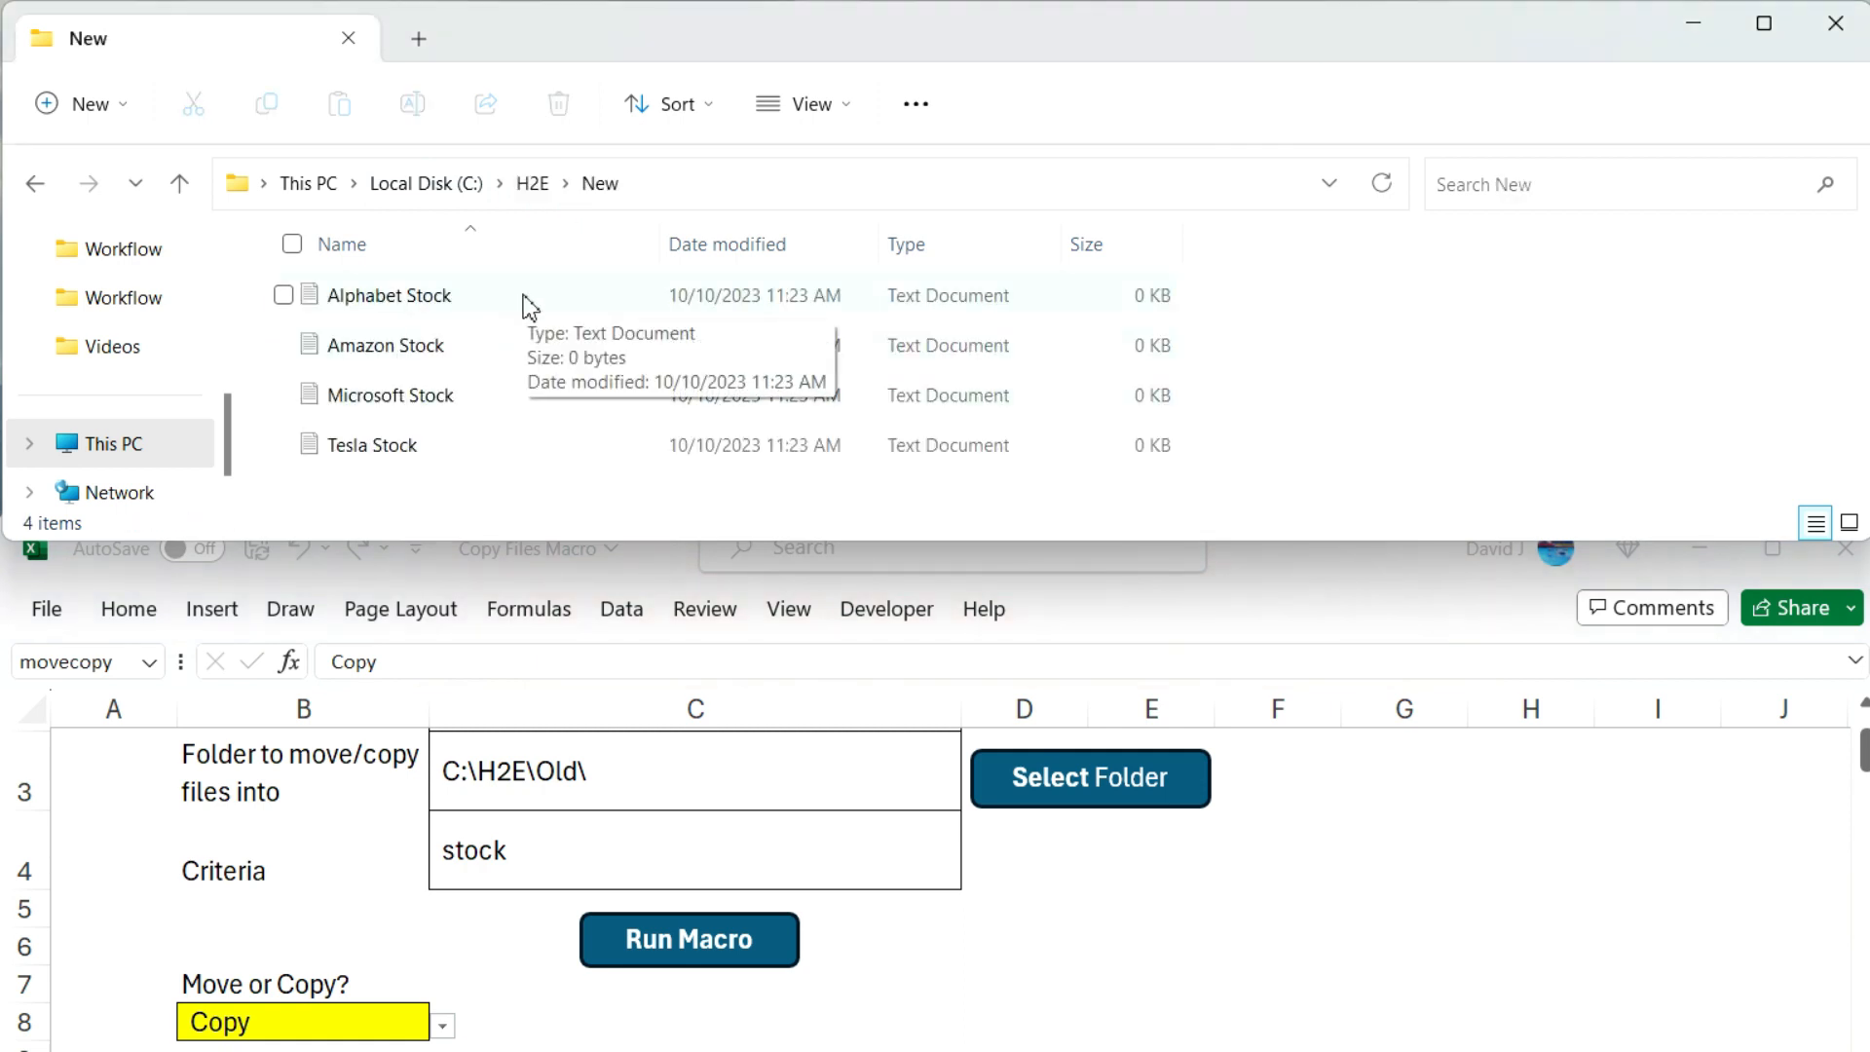
- View the choices of the Move or Copy option in cell B8, keeping Copy selected
left_click(444, 1026)
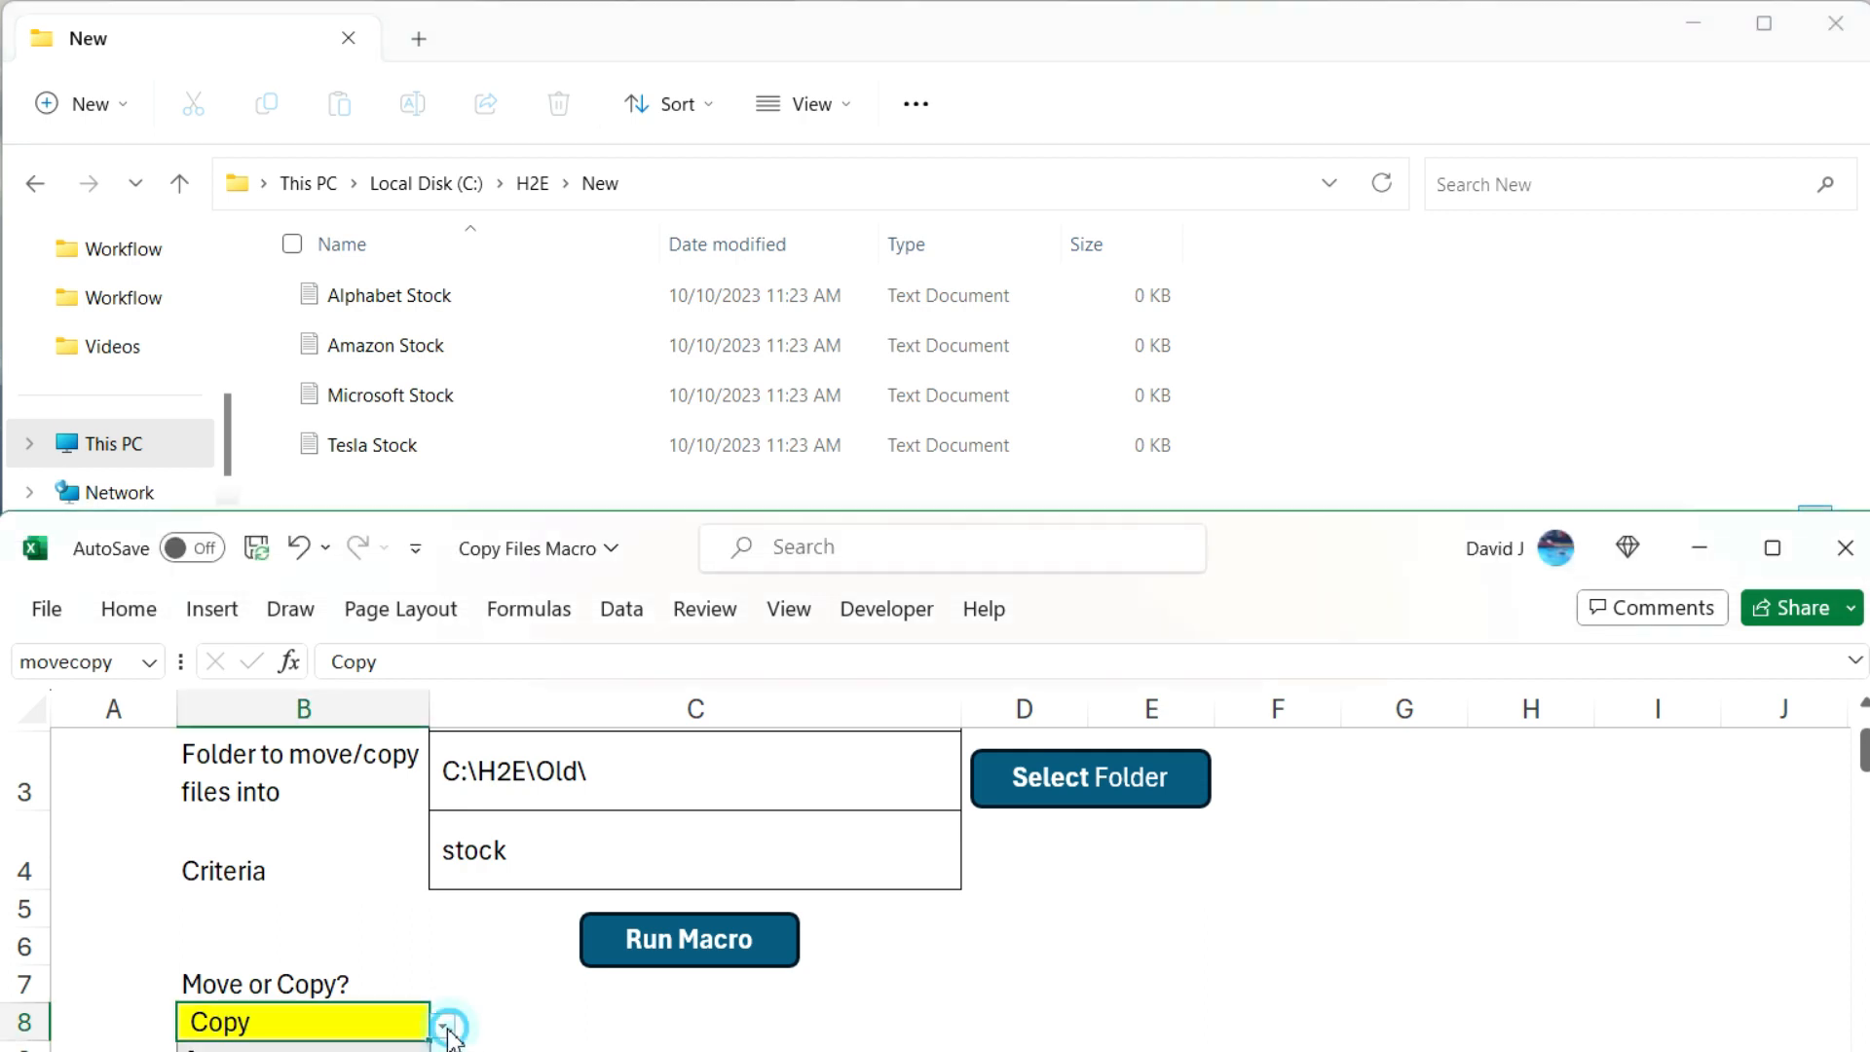
left_click(451, 1011)
left_click(419, 1022)
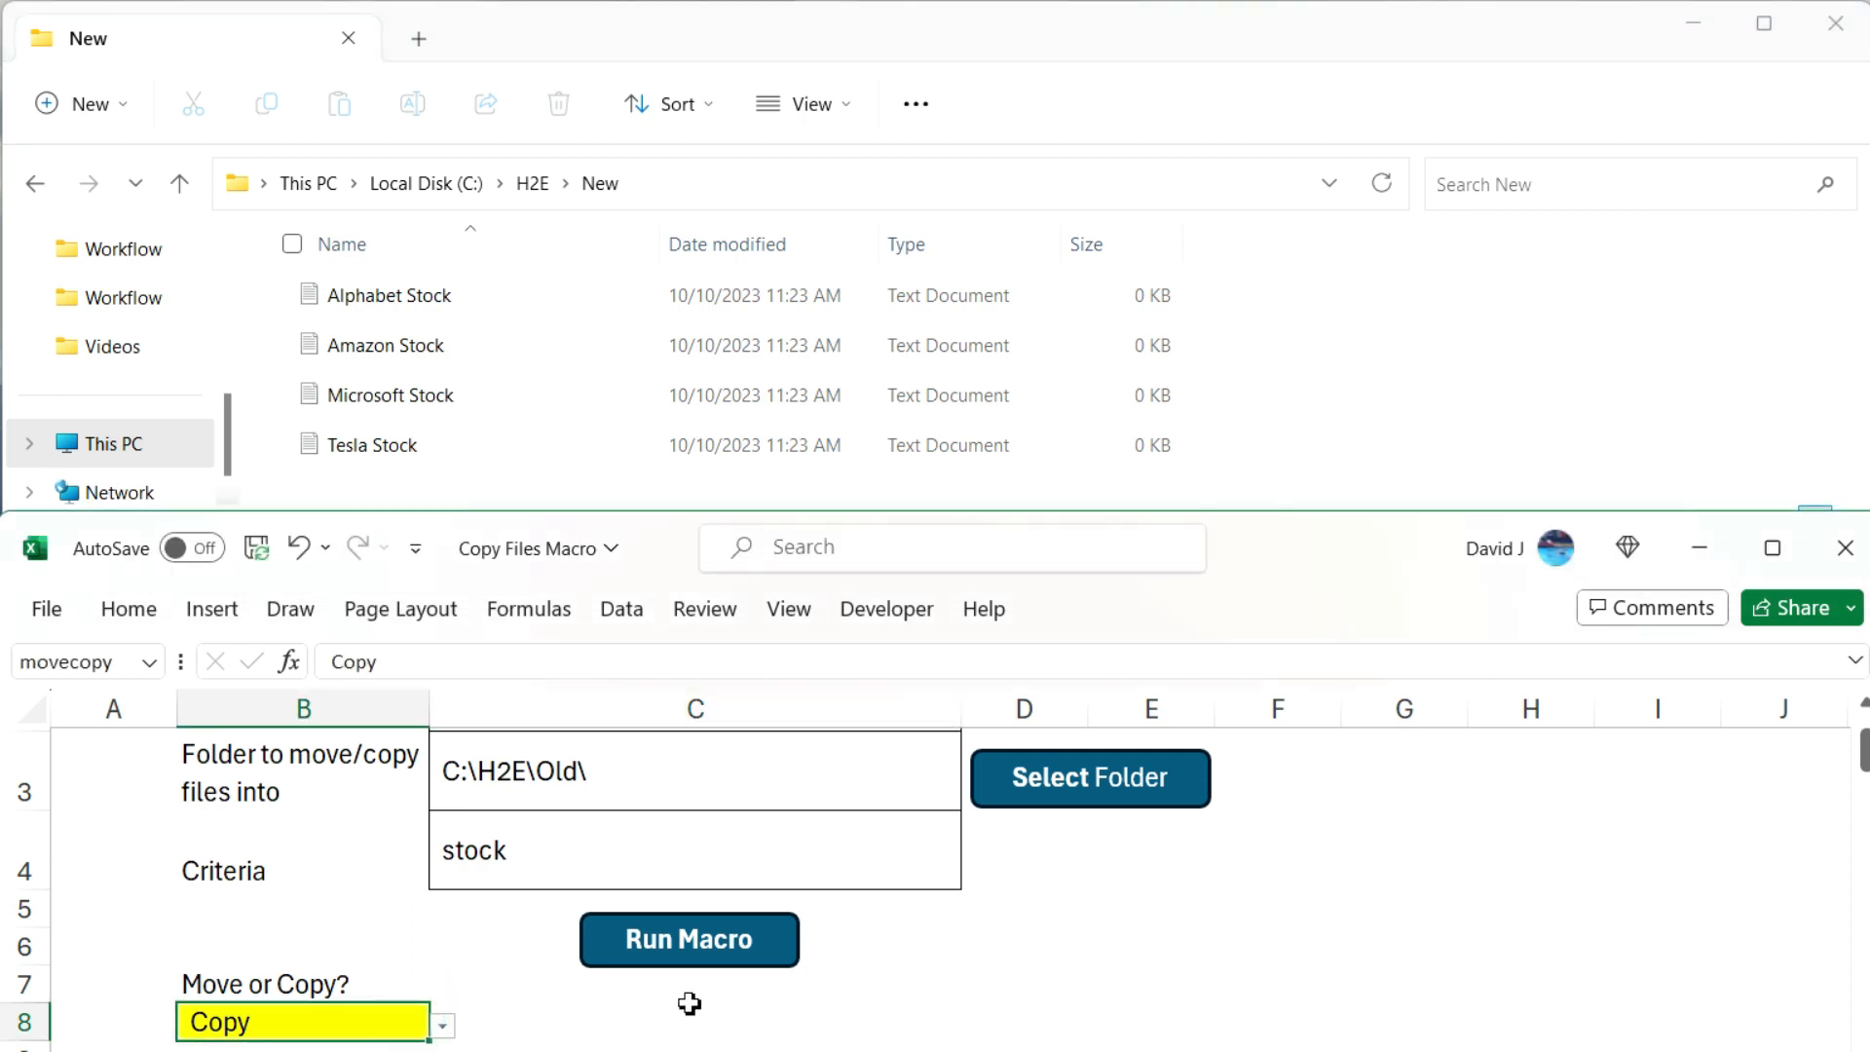
- Clear the Criteria cell C4, and open the Old folder in File Explorer to inspect its files
scroll(751, 926, "up", 1)
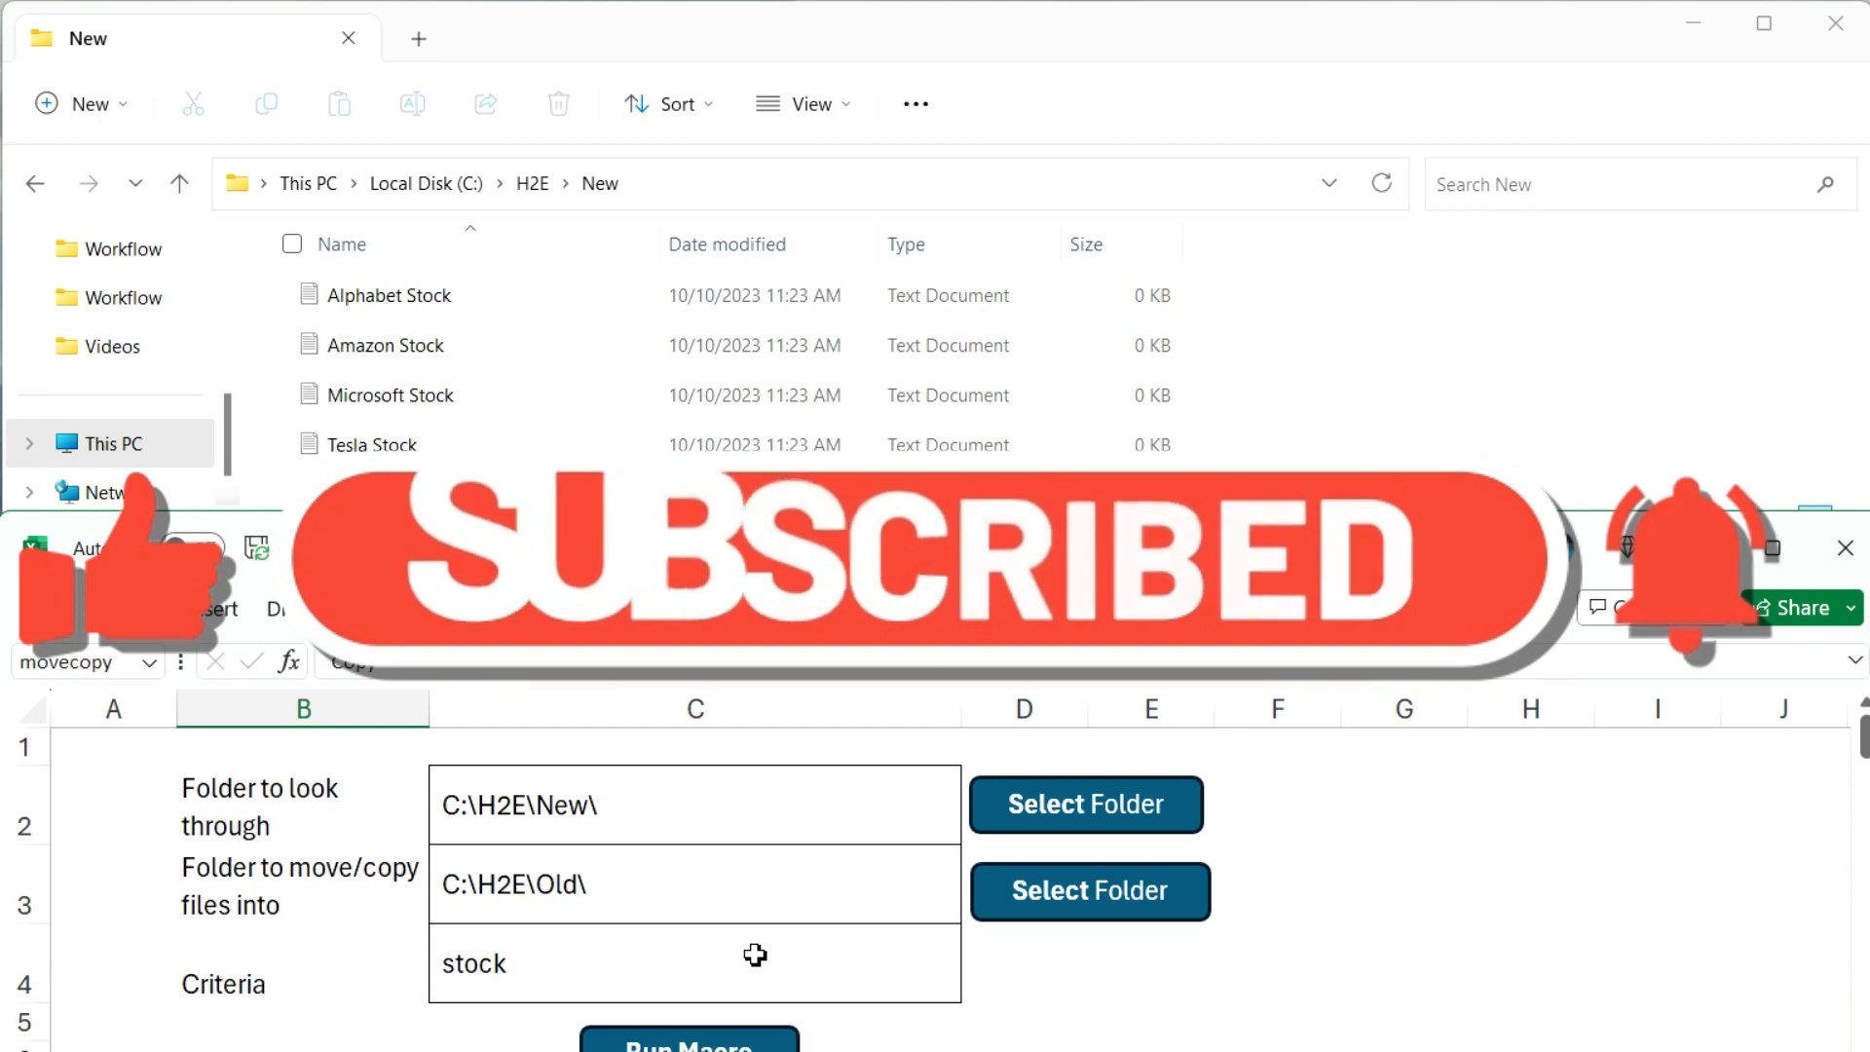
left_click(869, 943)
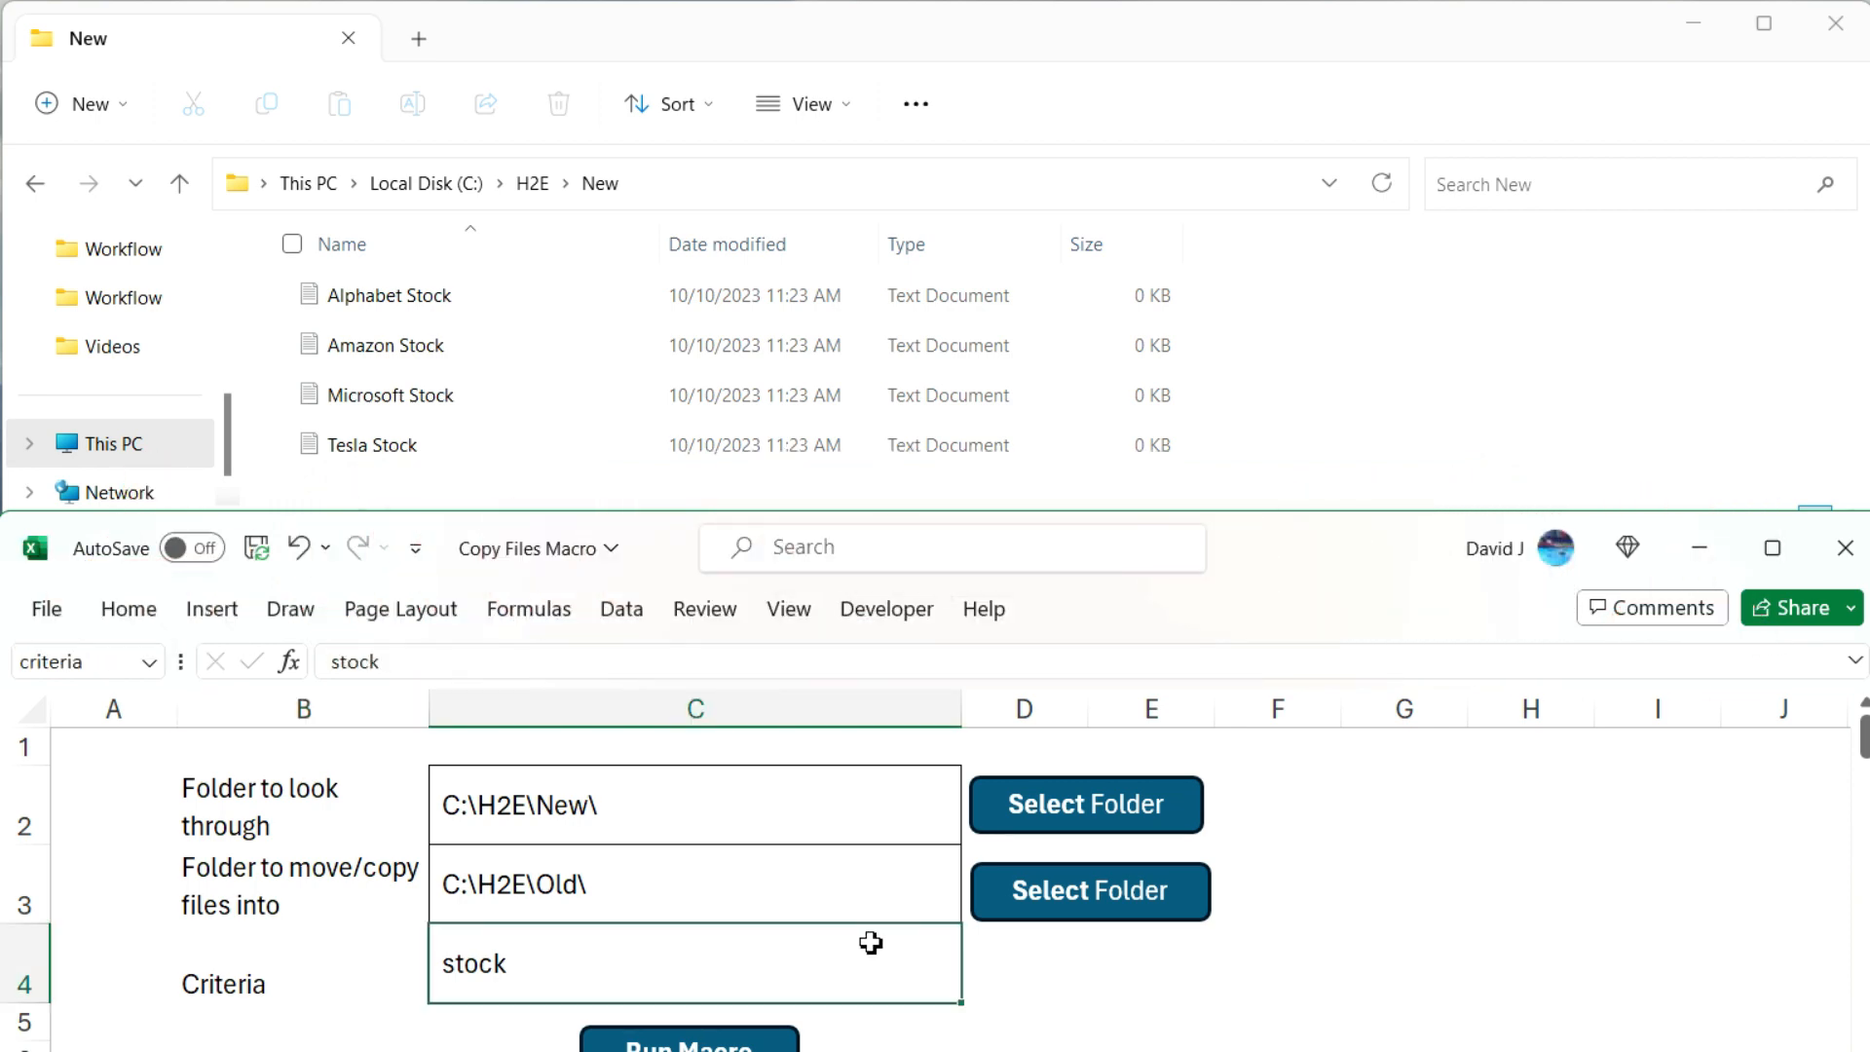
key("Delete")
left_click(533, 183)
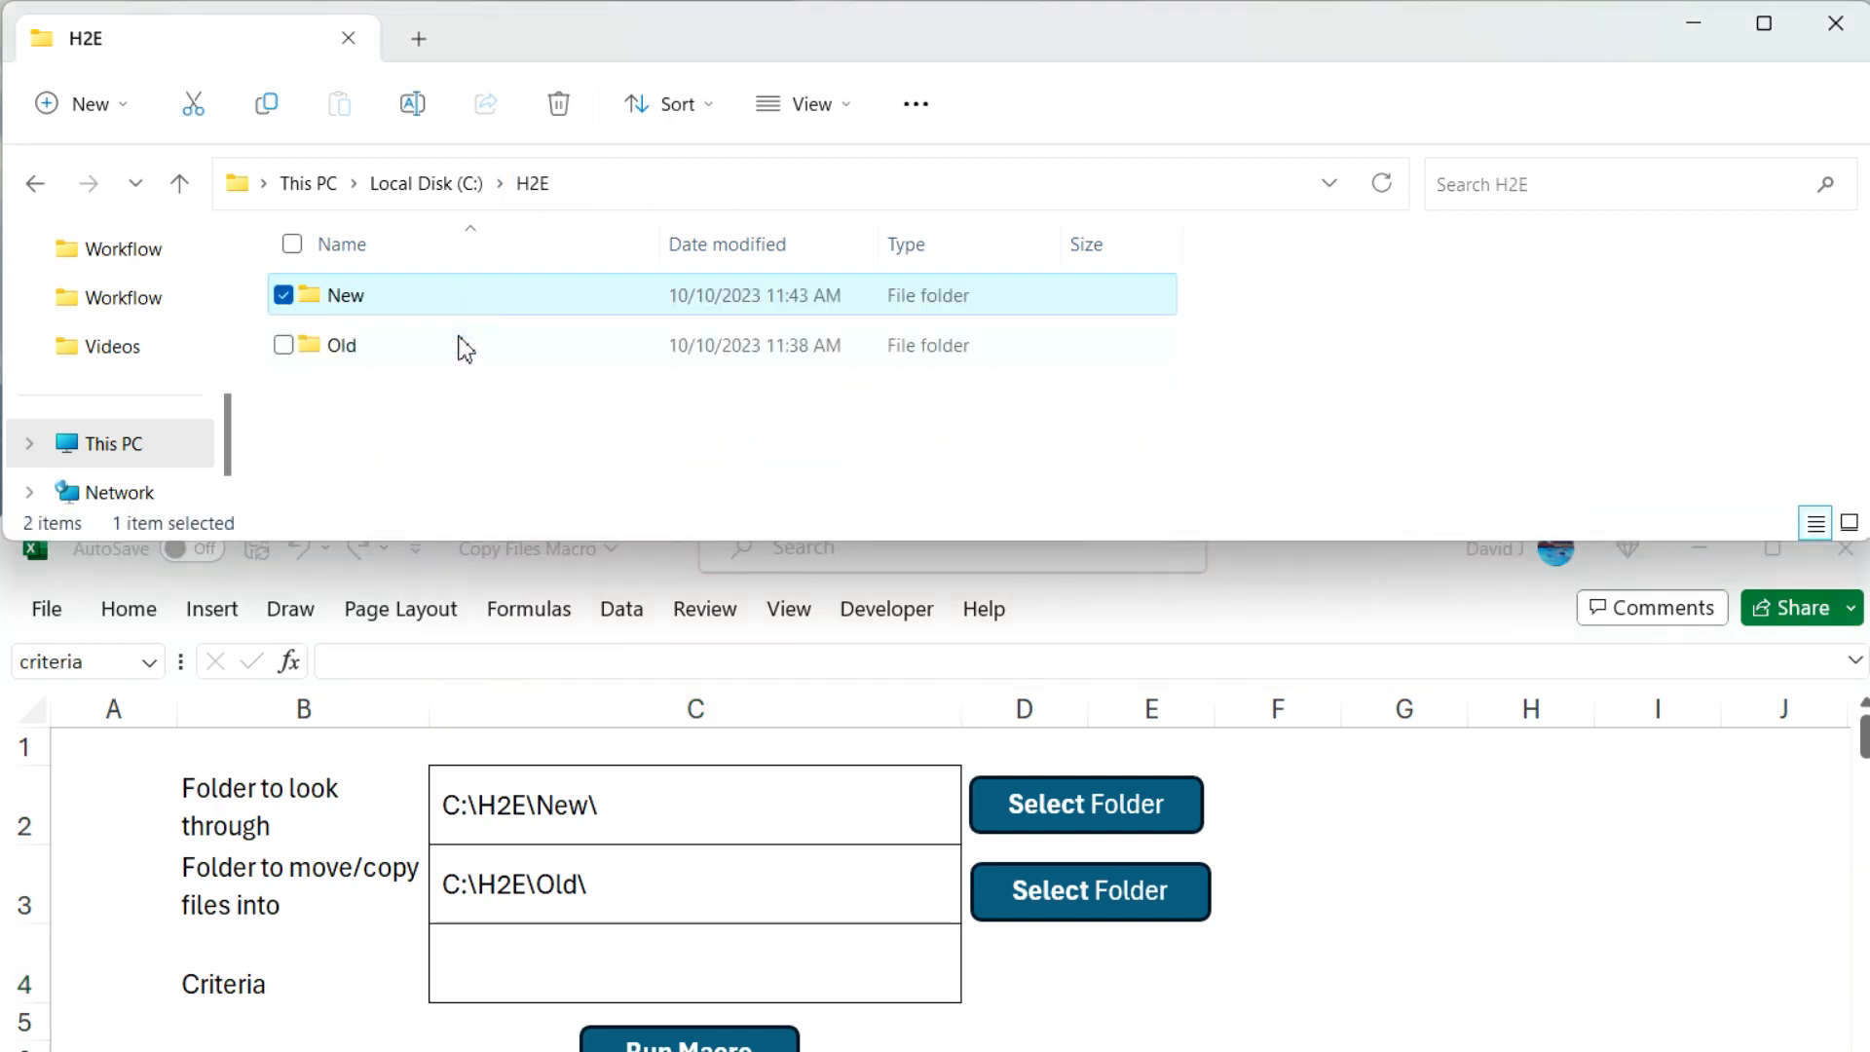
double_click(435, 345)
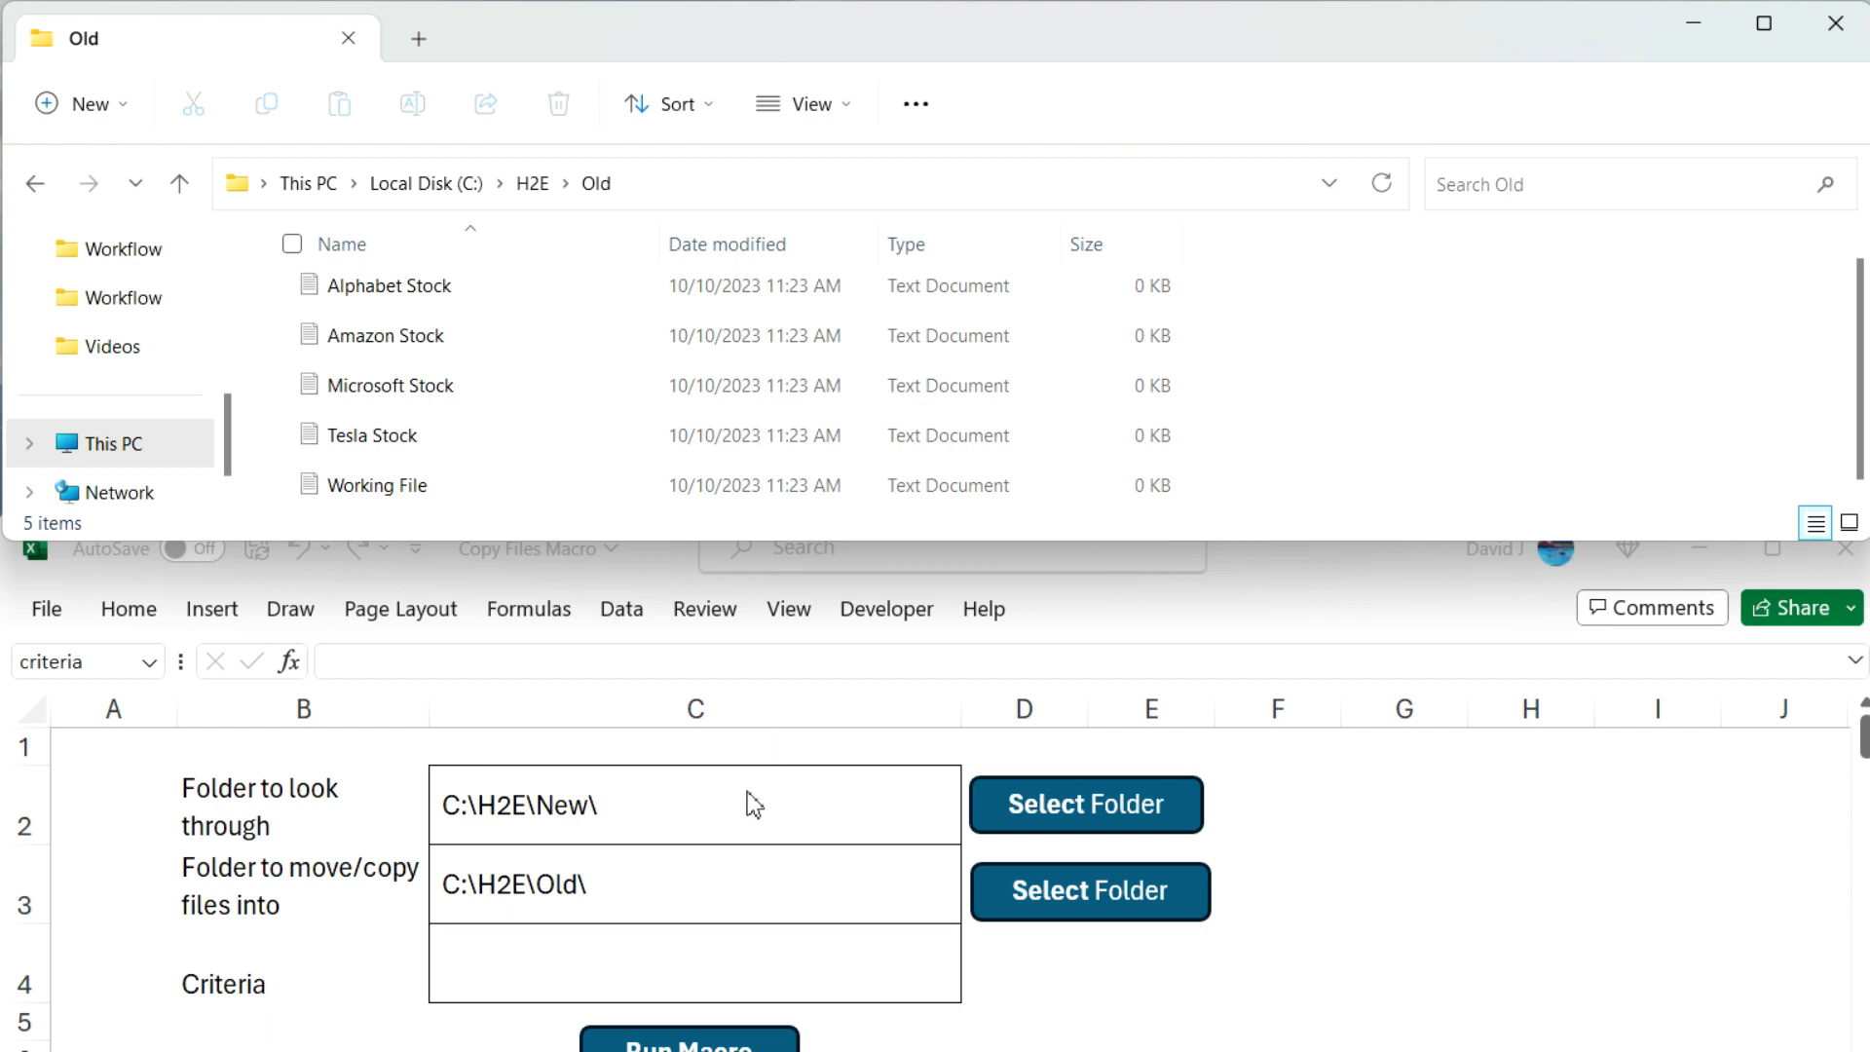
- Set the folder to look through to C:\H2E\Old\ and the folder to move/copy files into to C:\H2E\New\
left_click(1098, 804)
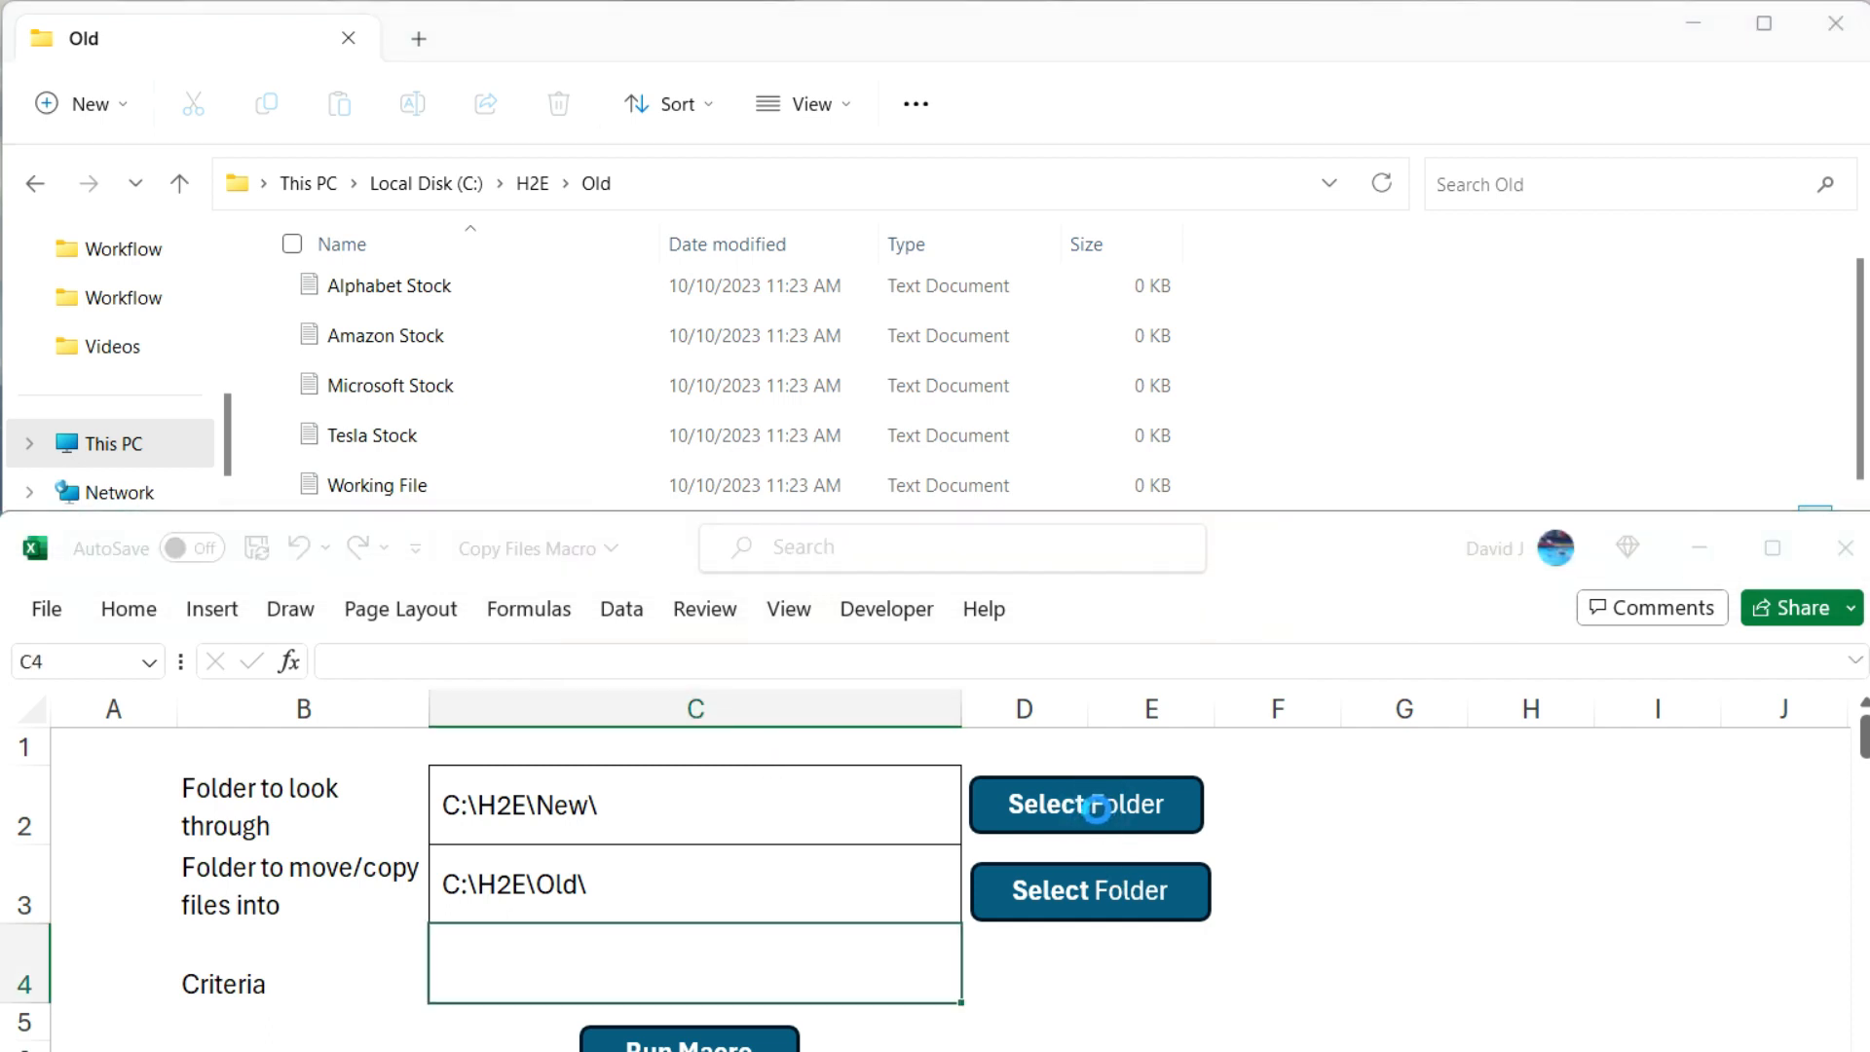
left_click(525, 637)
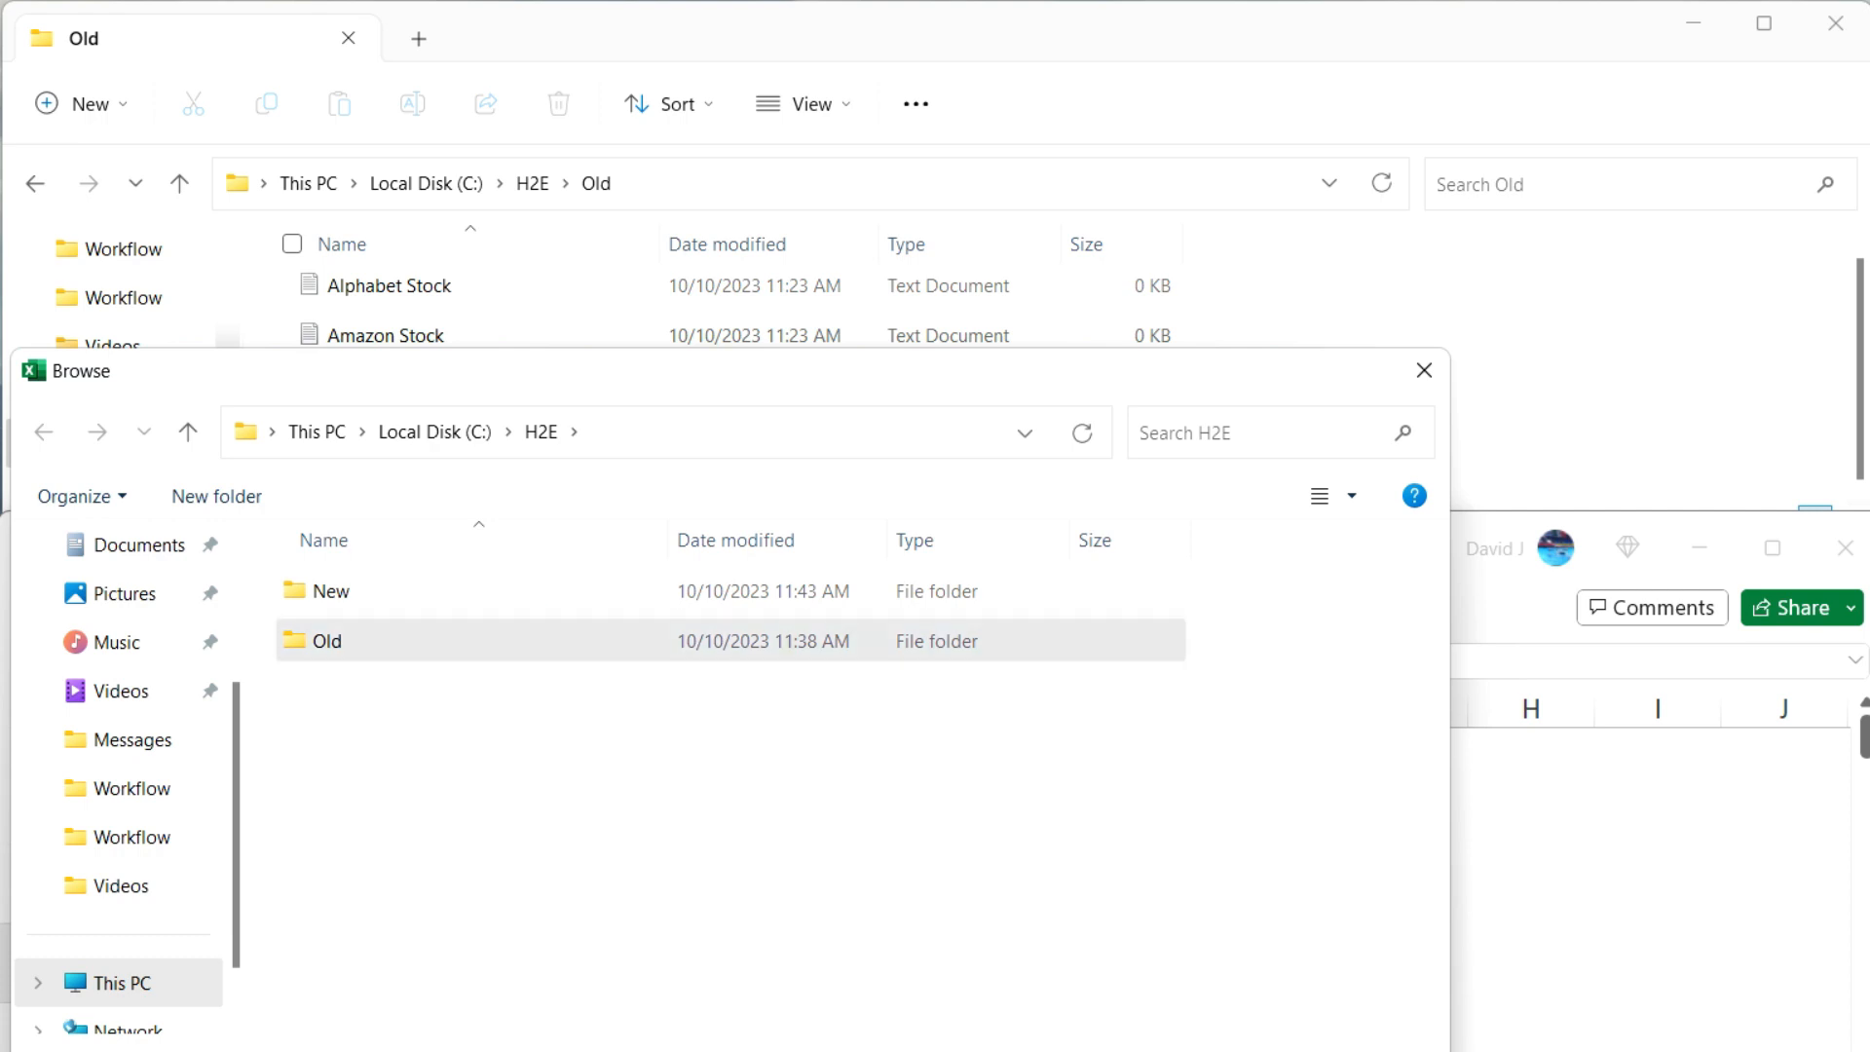
left_click(1154, 1049)
left_click(1104, 891)
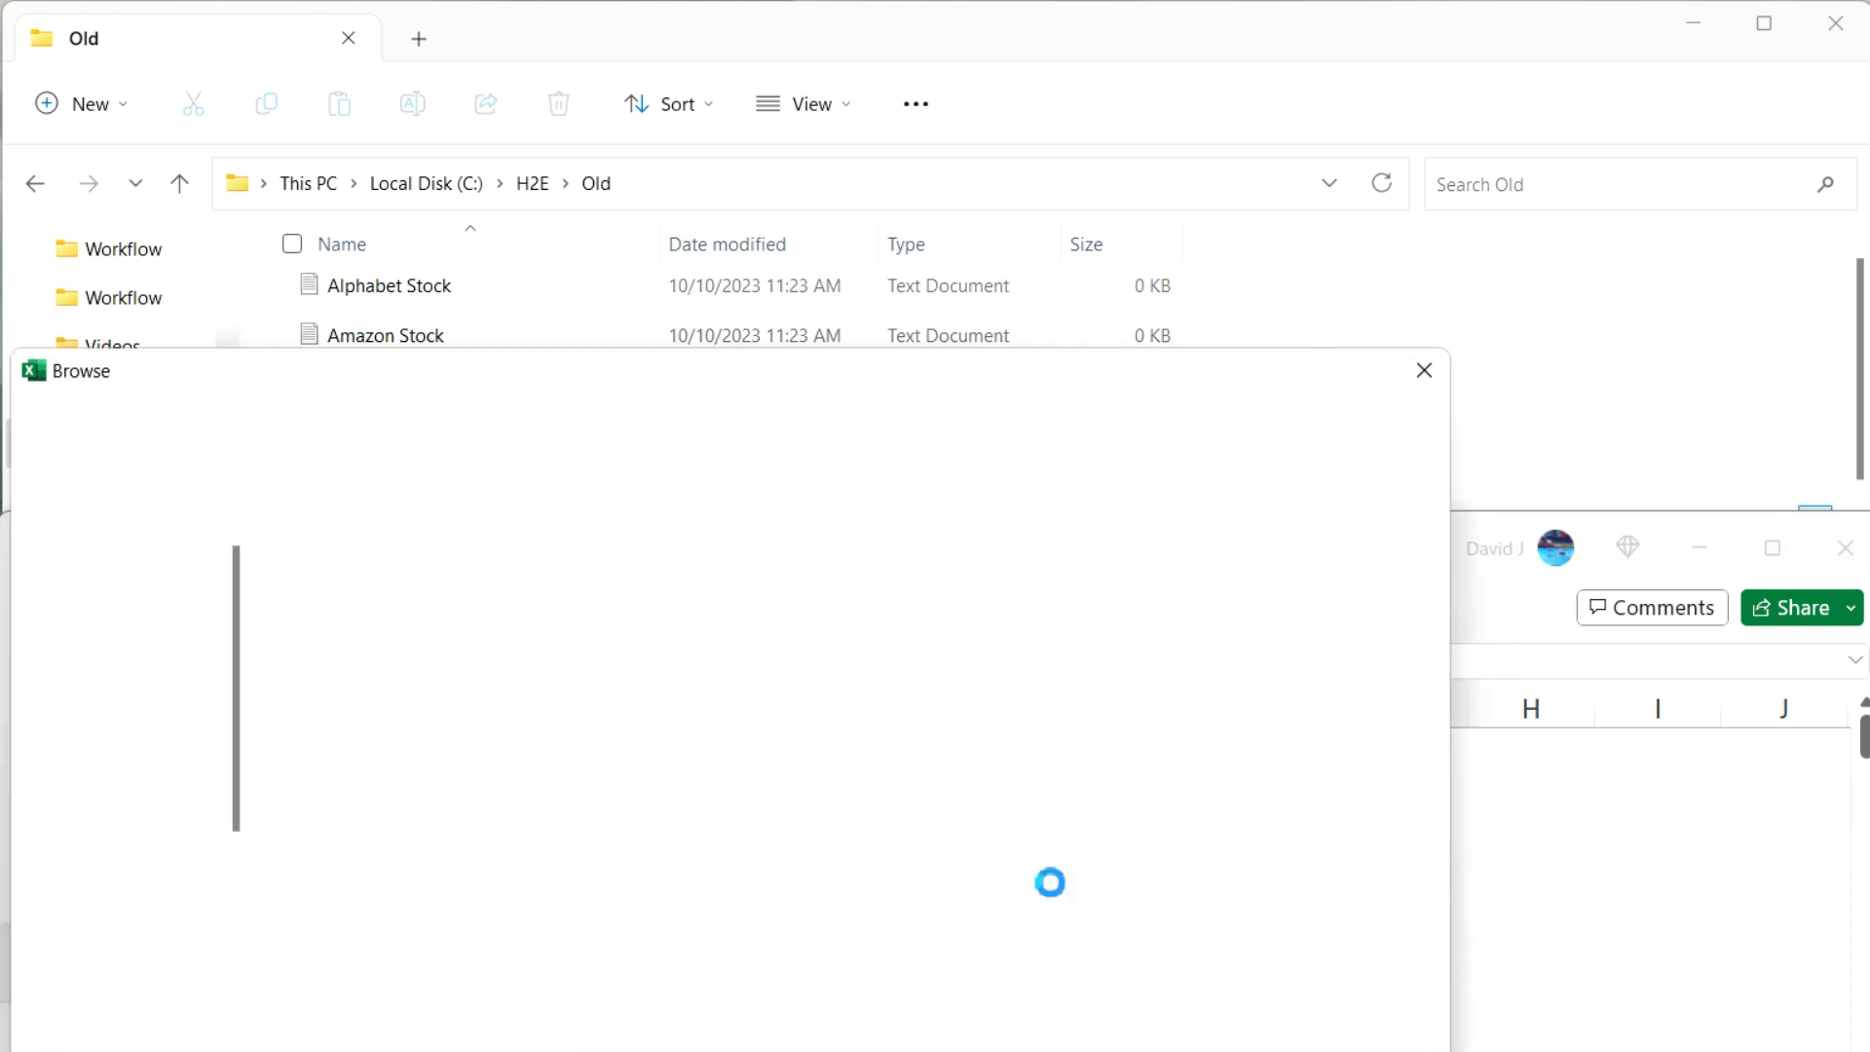
left_click(397, 598)
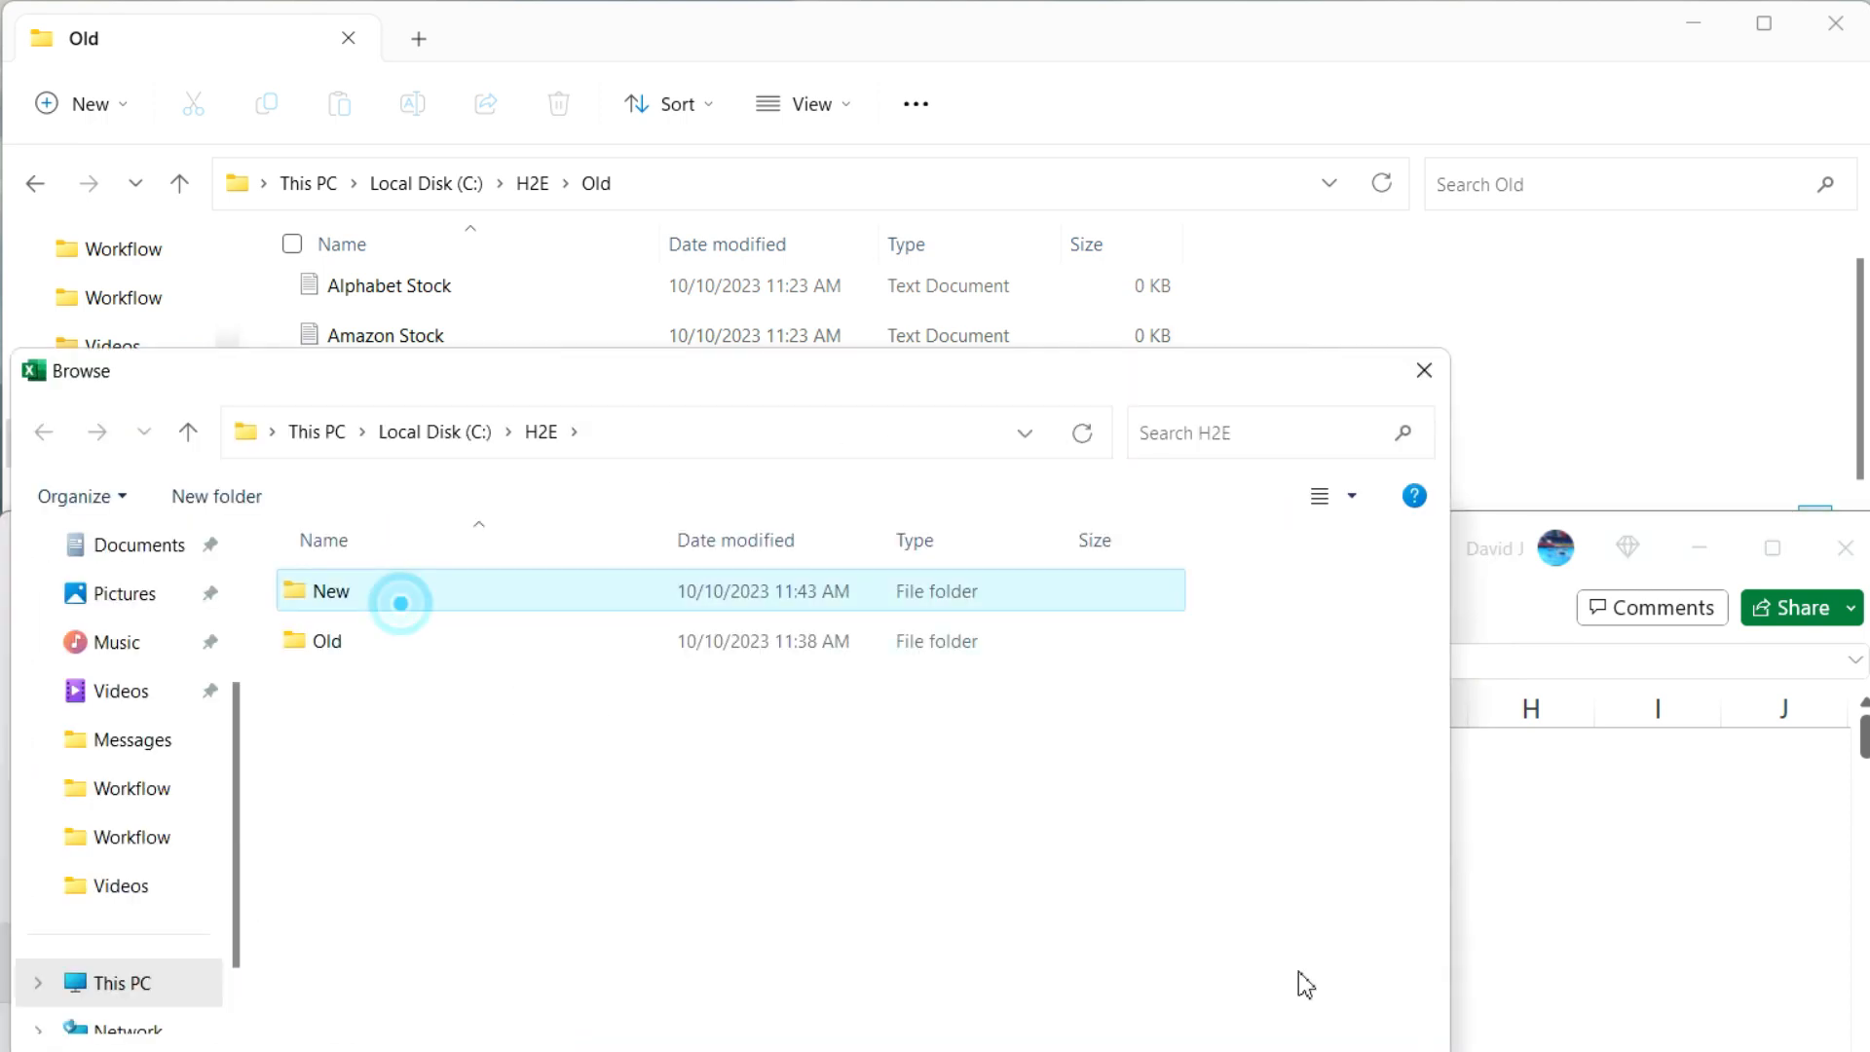
left_click(1154, 1048)
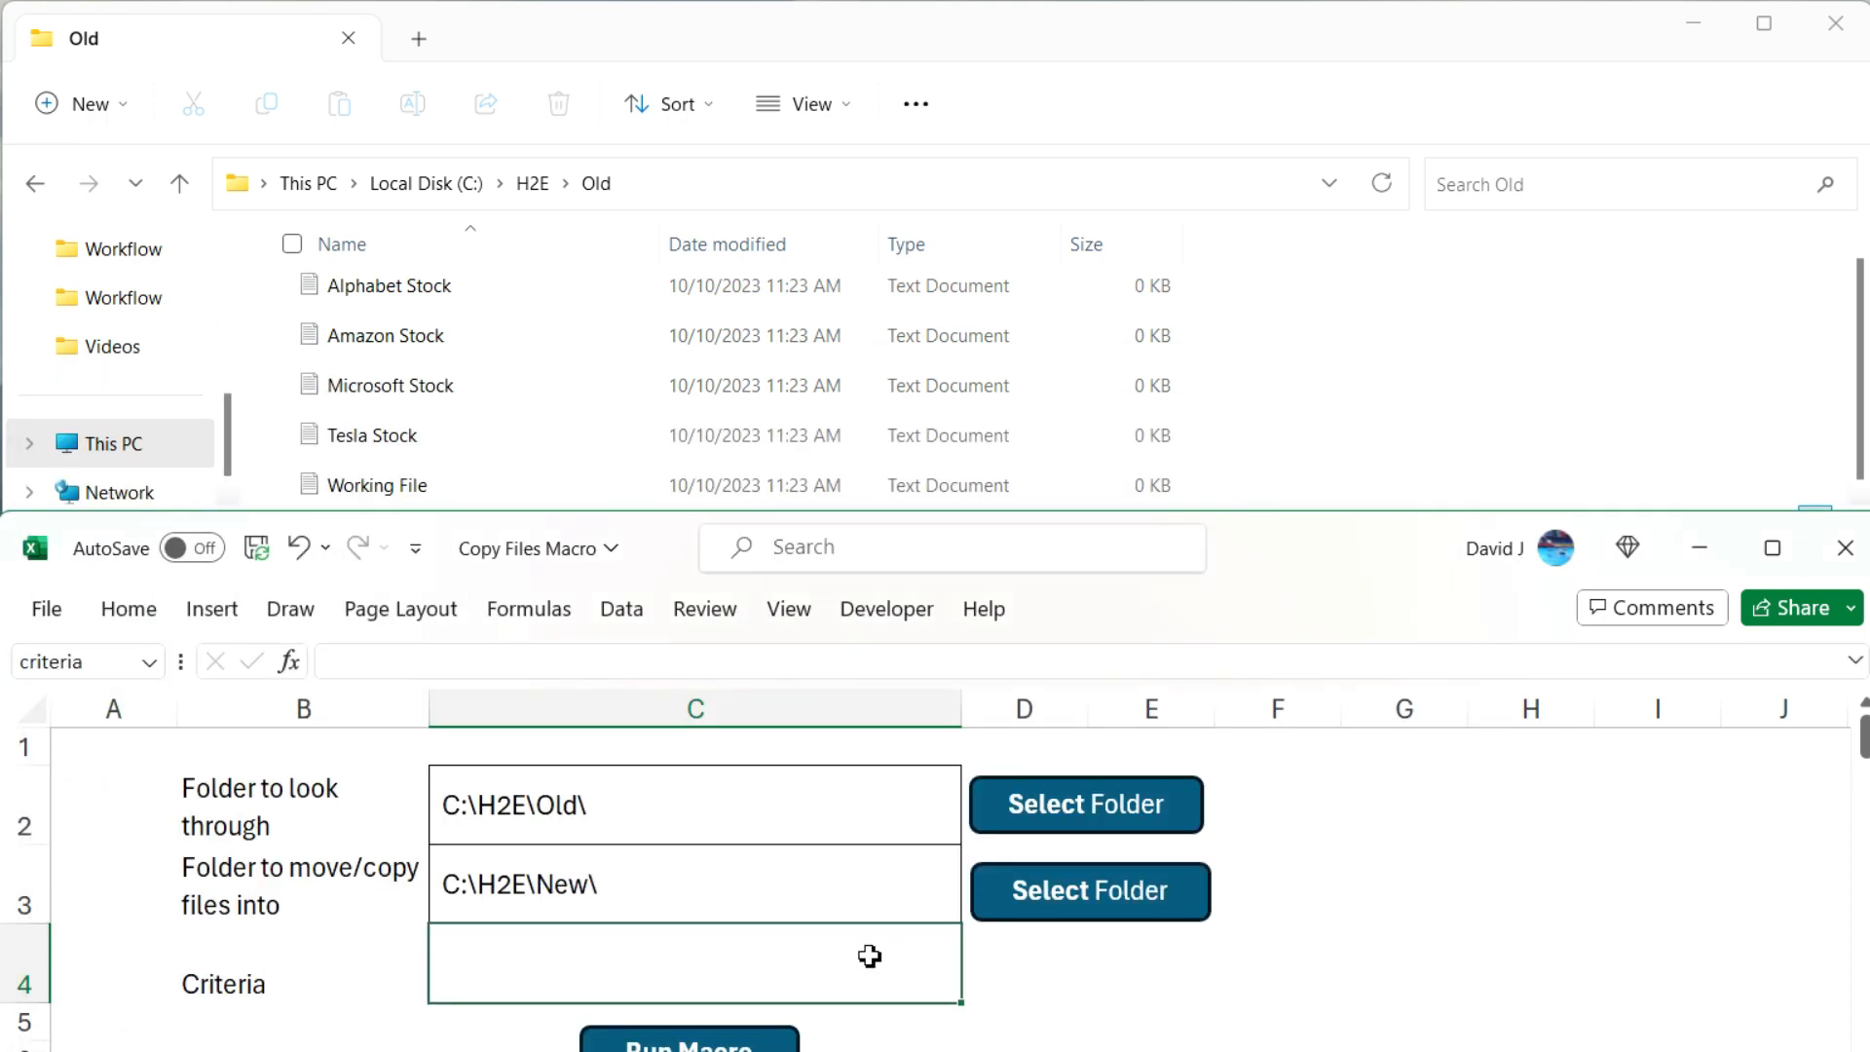
- Run the macro in Copy mode with a blank criteria, and open the New folder in File Explorer to check the copied files
scroll(376, 902, "down", 1)
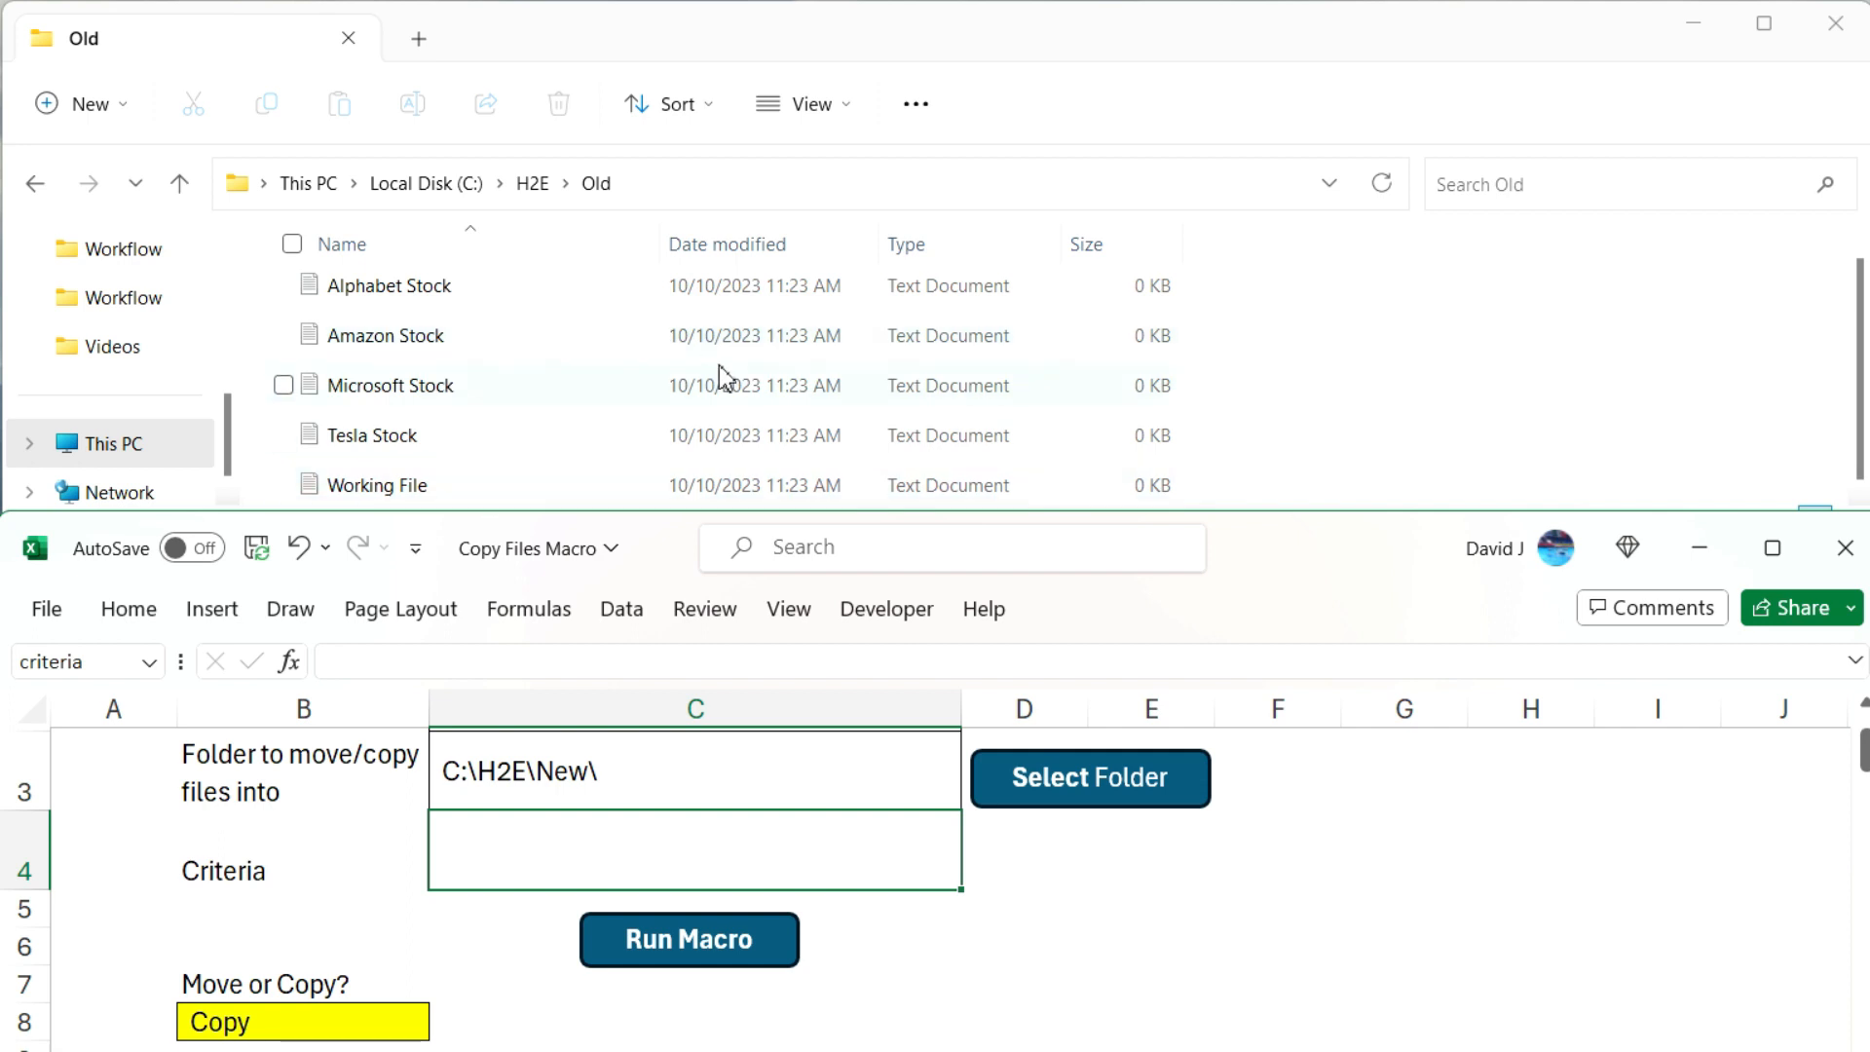
scroll(716, 375, "up", 1)
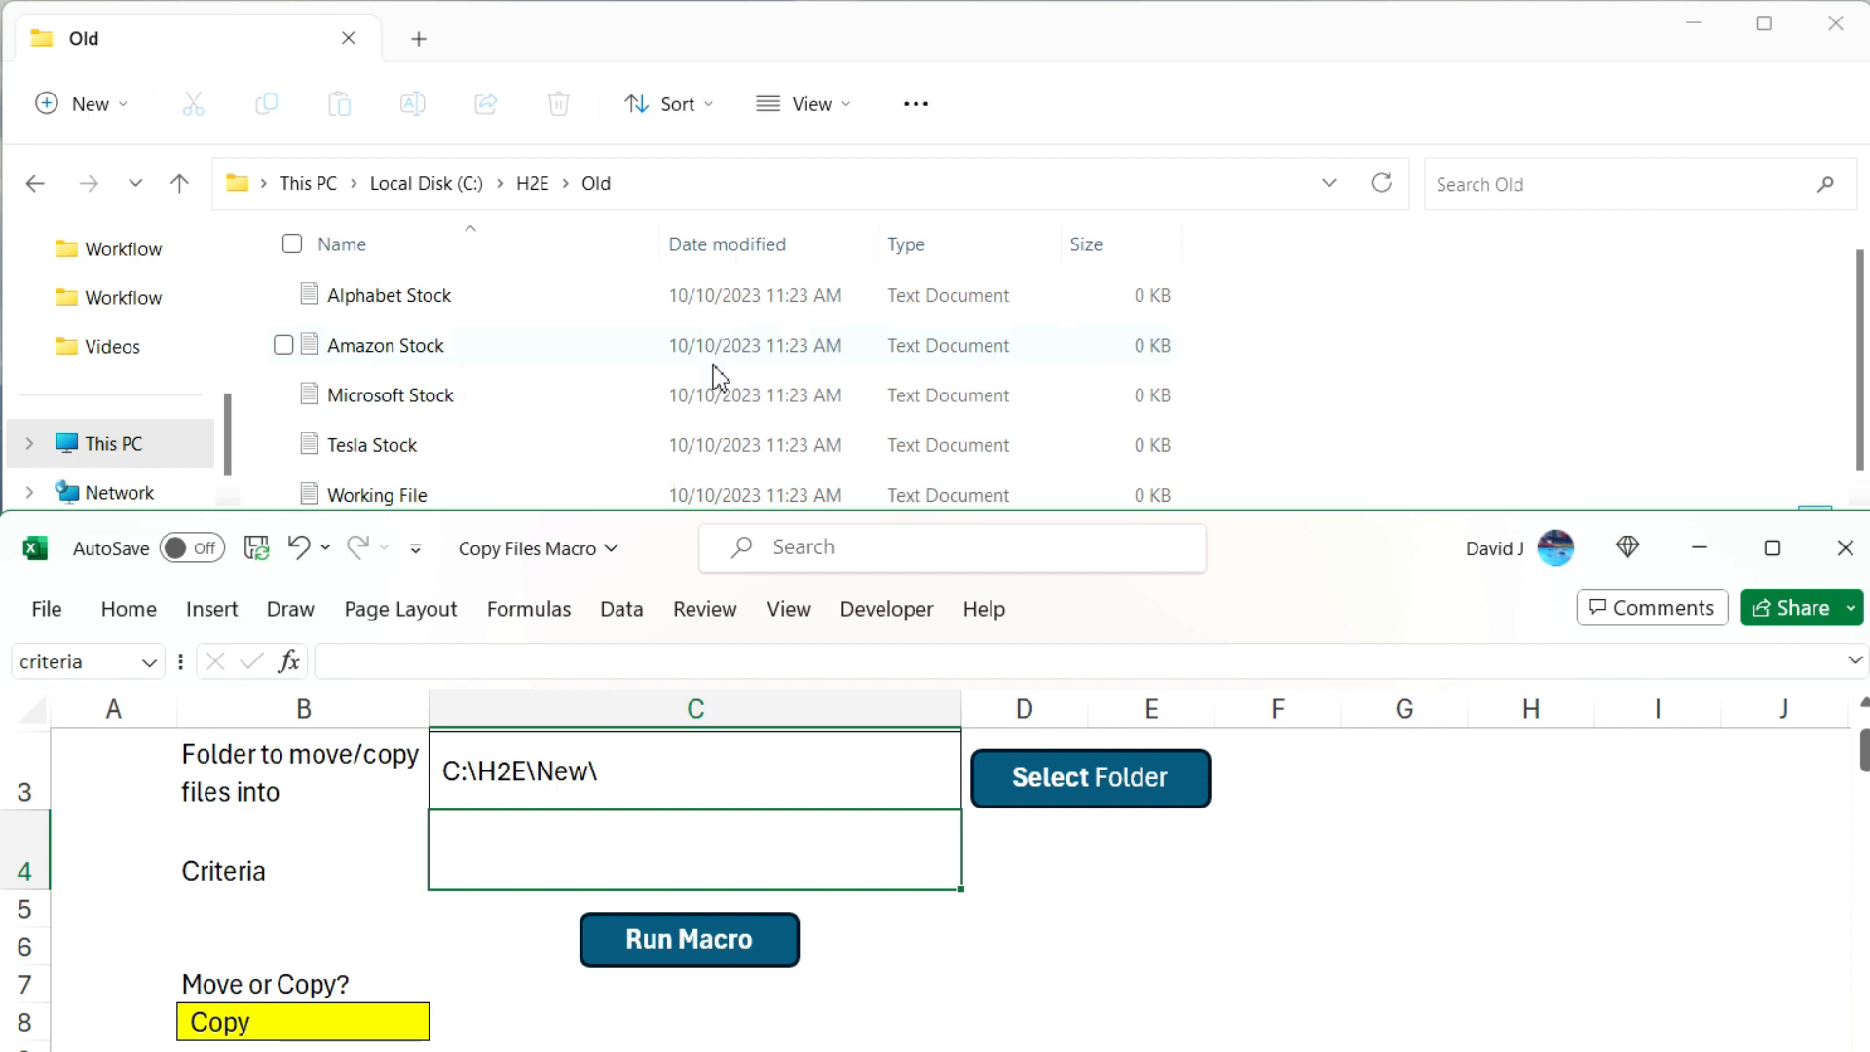
scroll(905, 846, "up", 1)
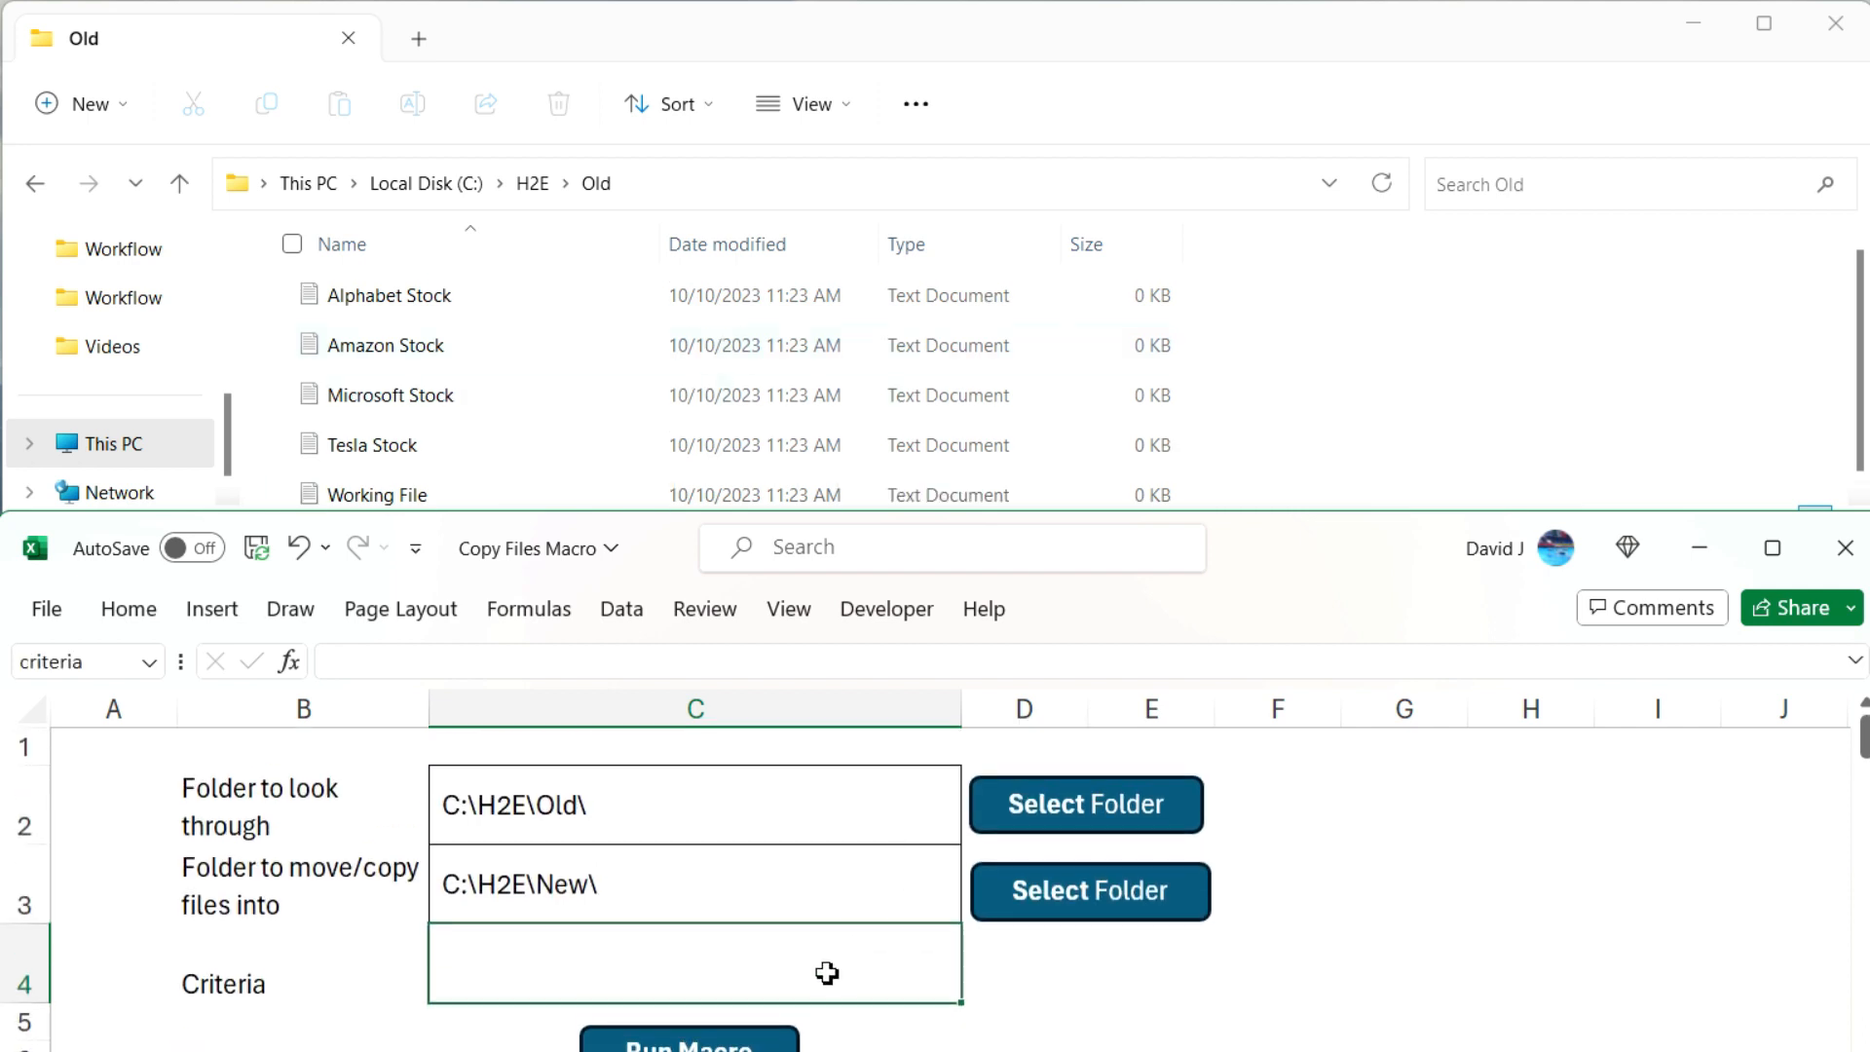
left_click(758, 1038)
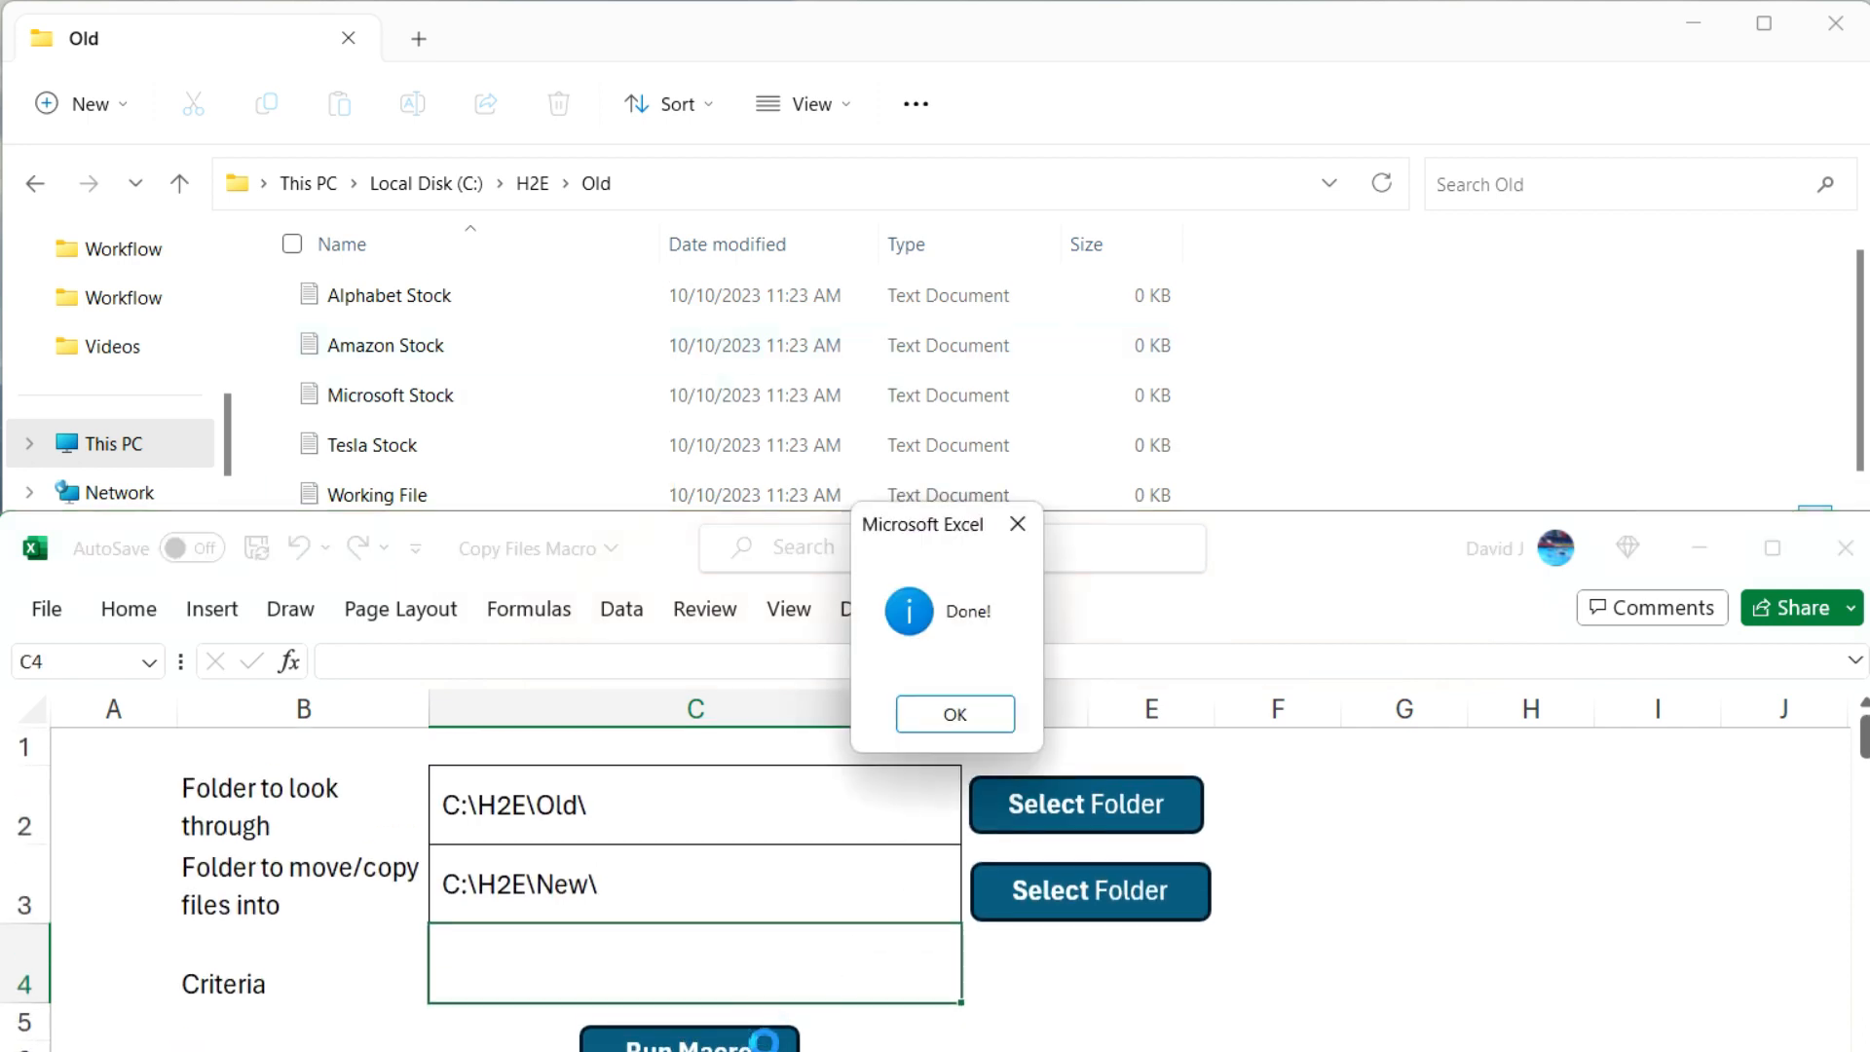
left_click(988, 725)
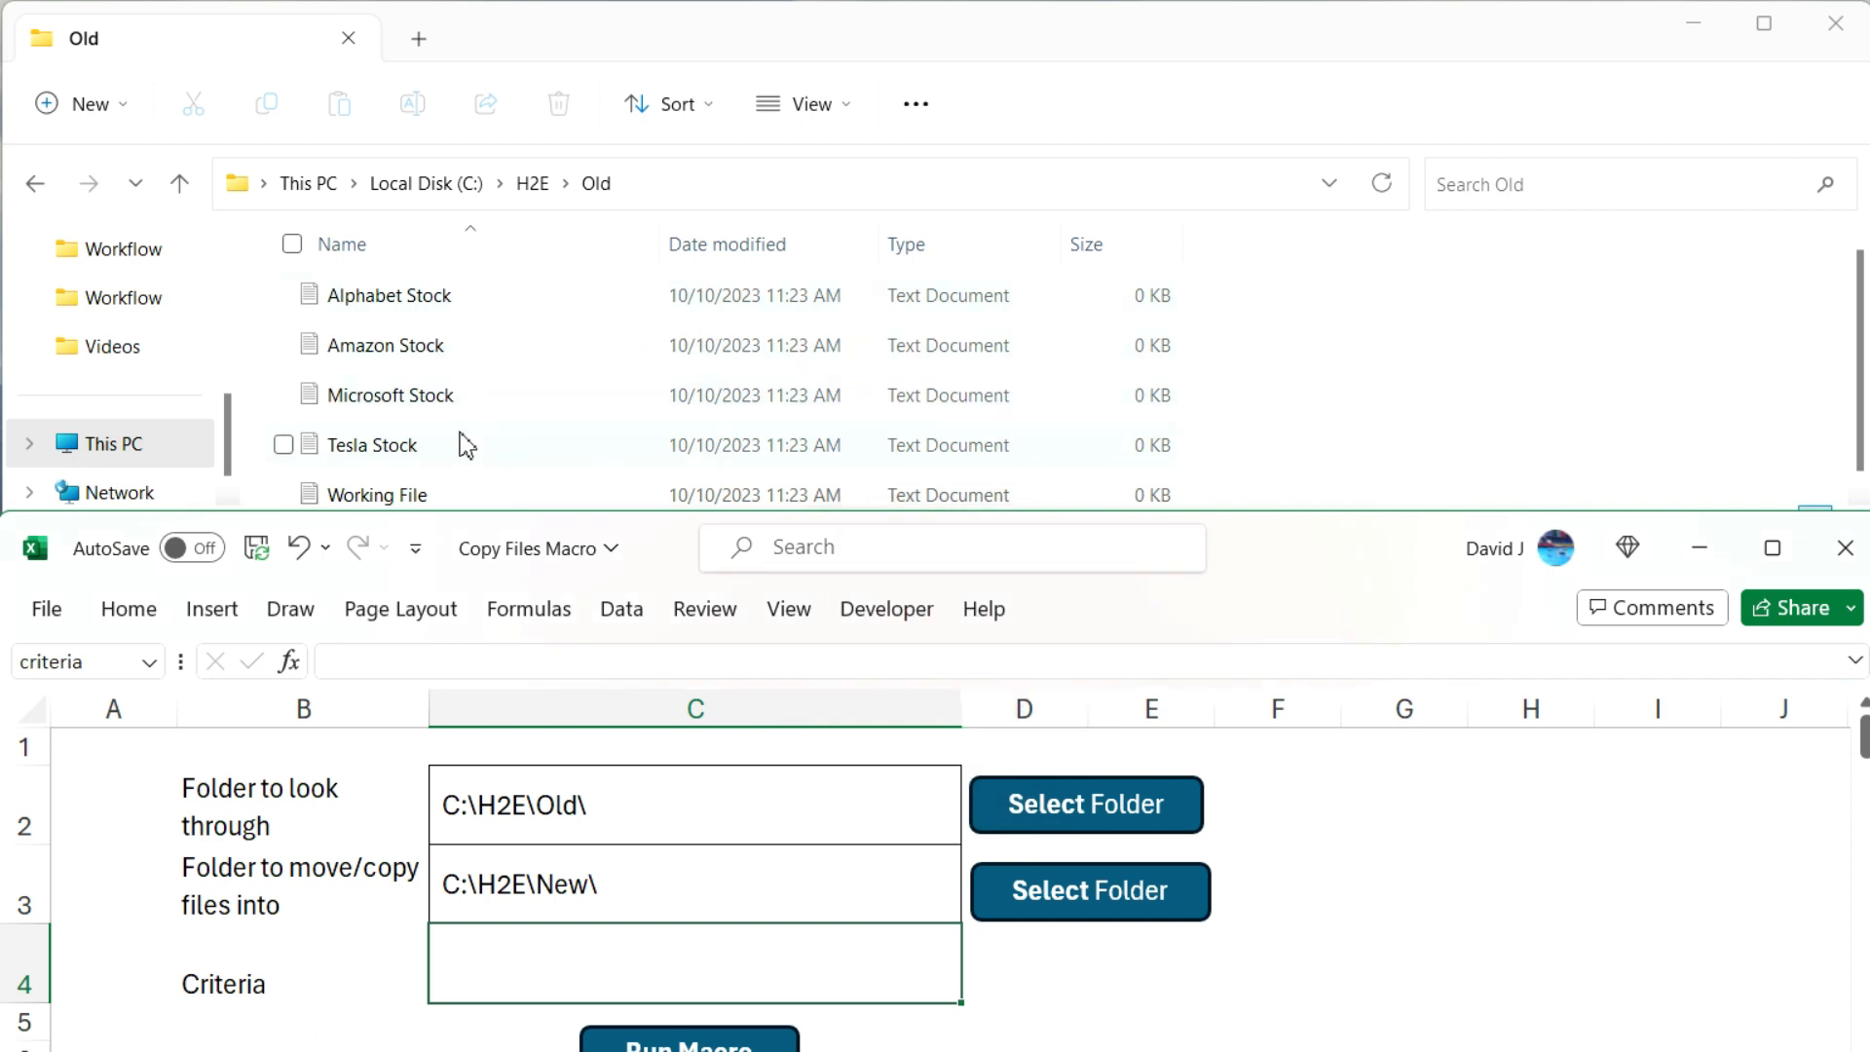
left_click(539, 190)
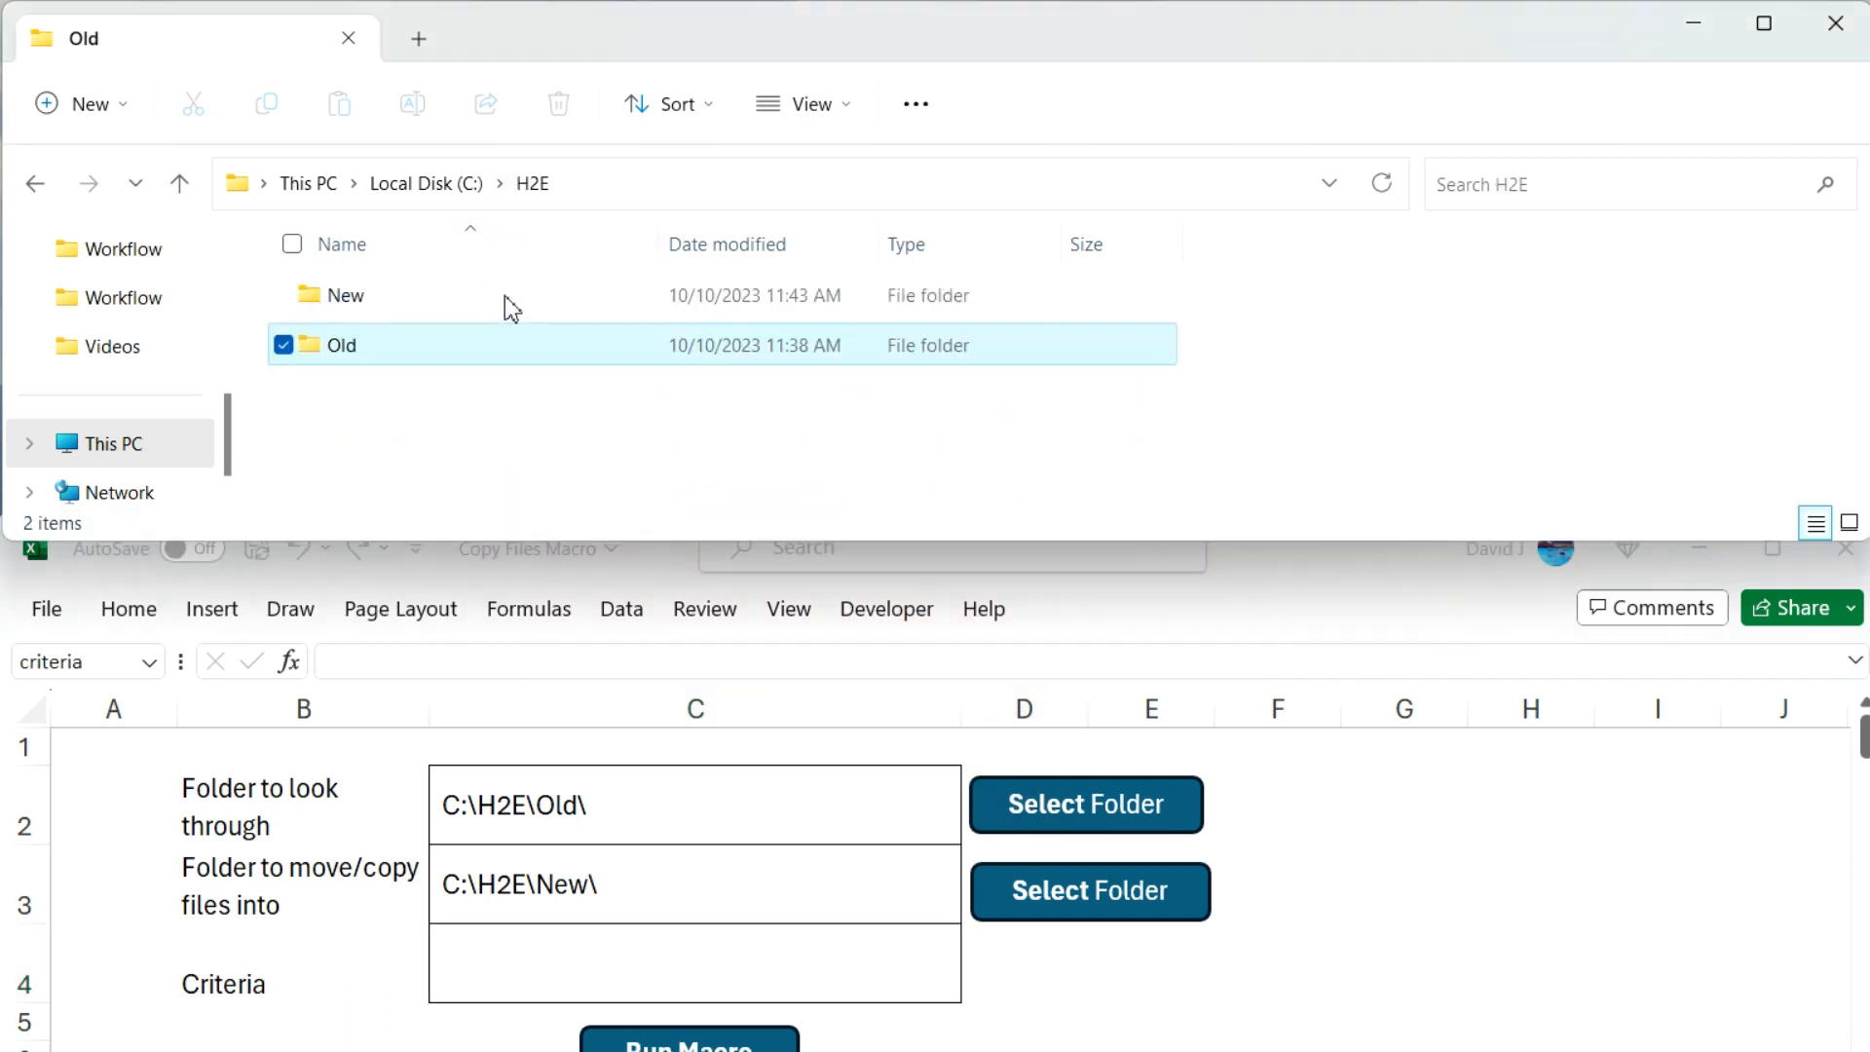
double_click(485, 308)
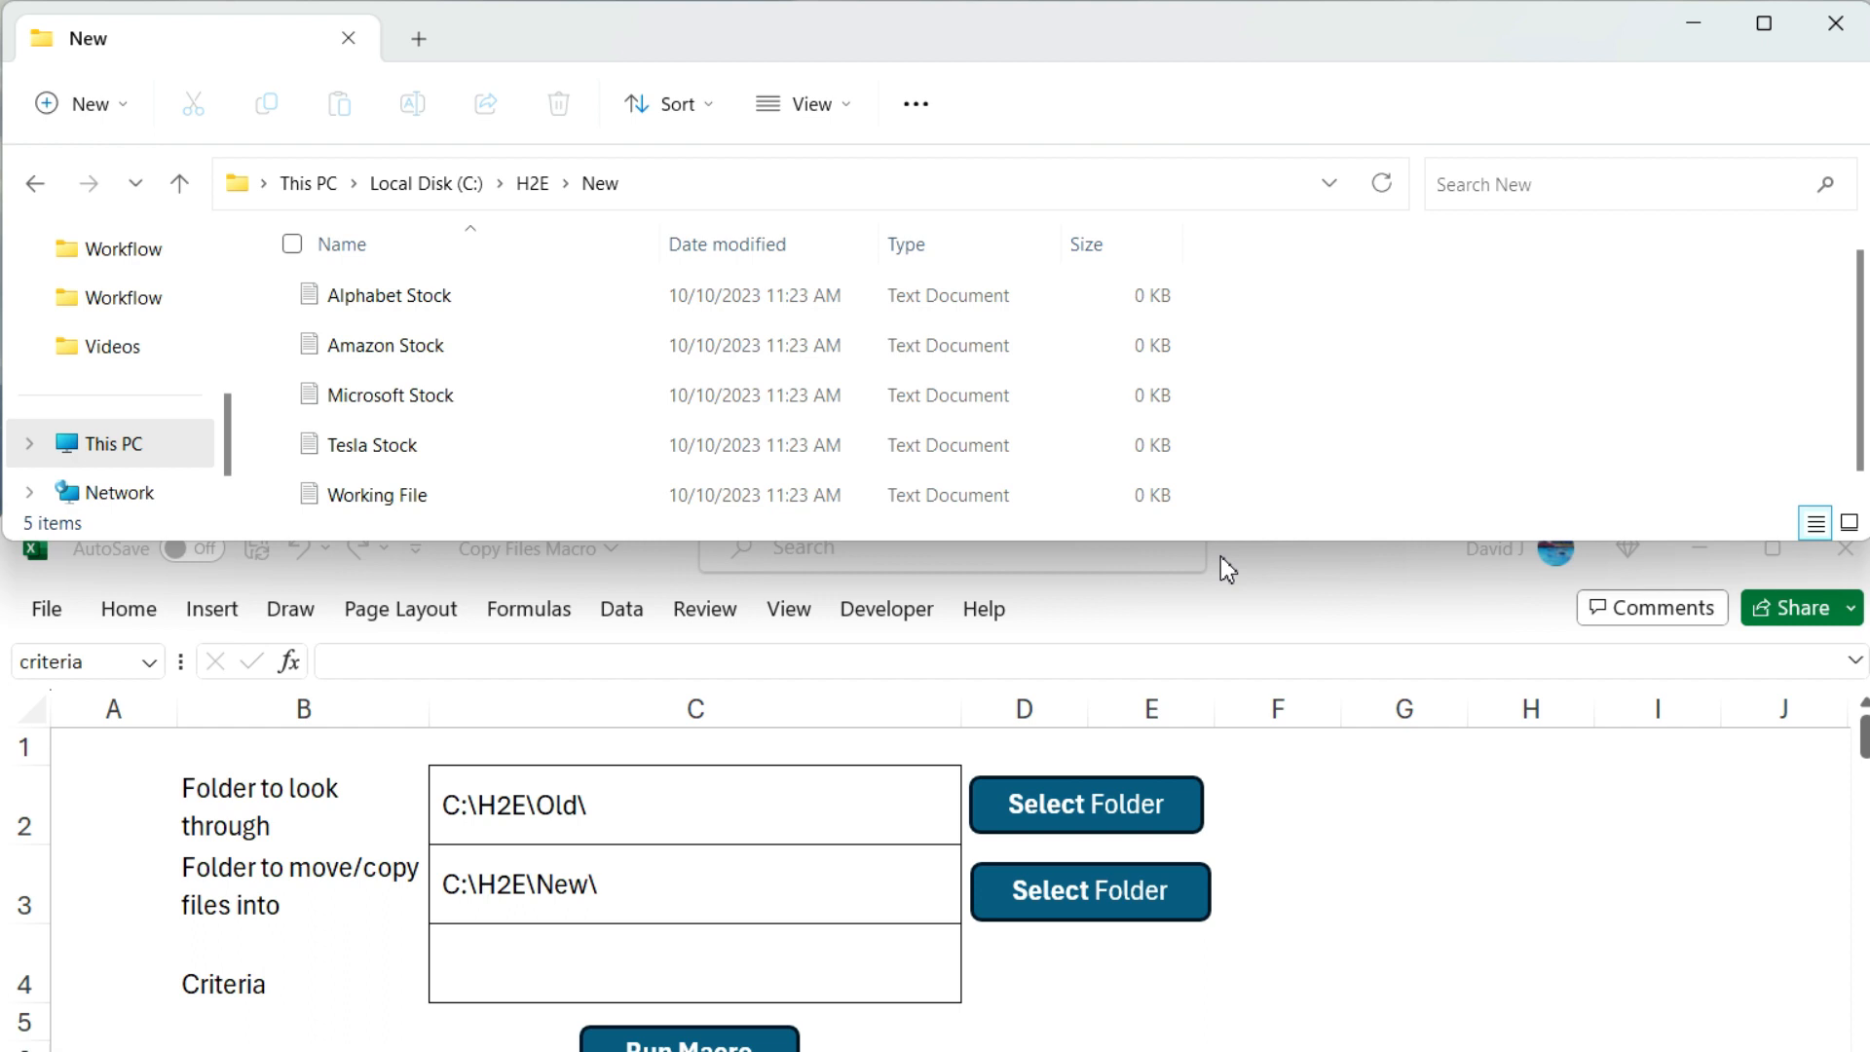
- Switch back to the Excel sheet at Criteria cell C4 and review the Move or Copy setting
left_click(890, 982)
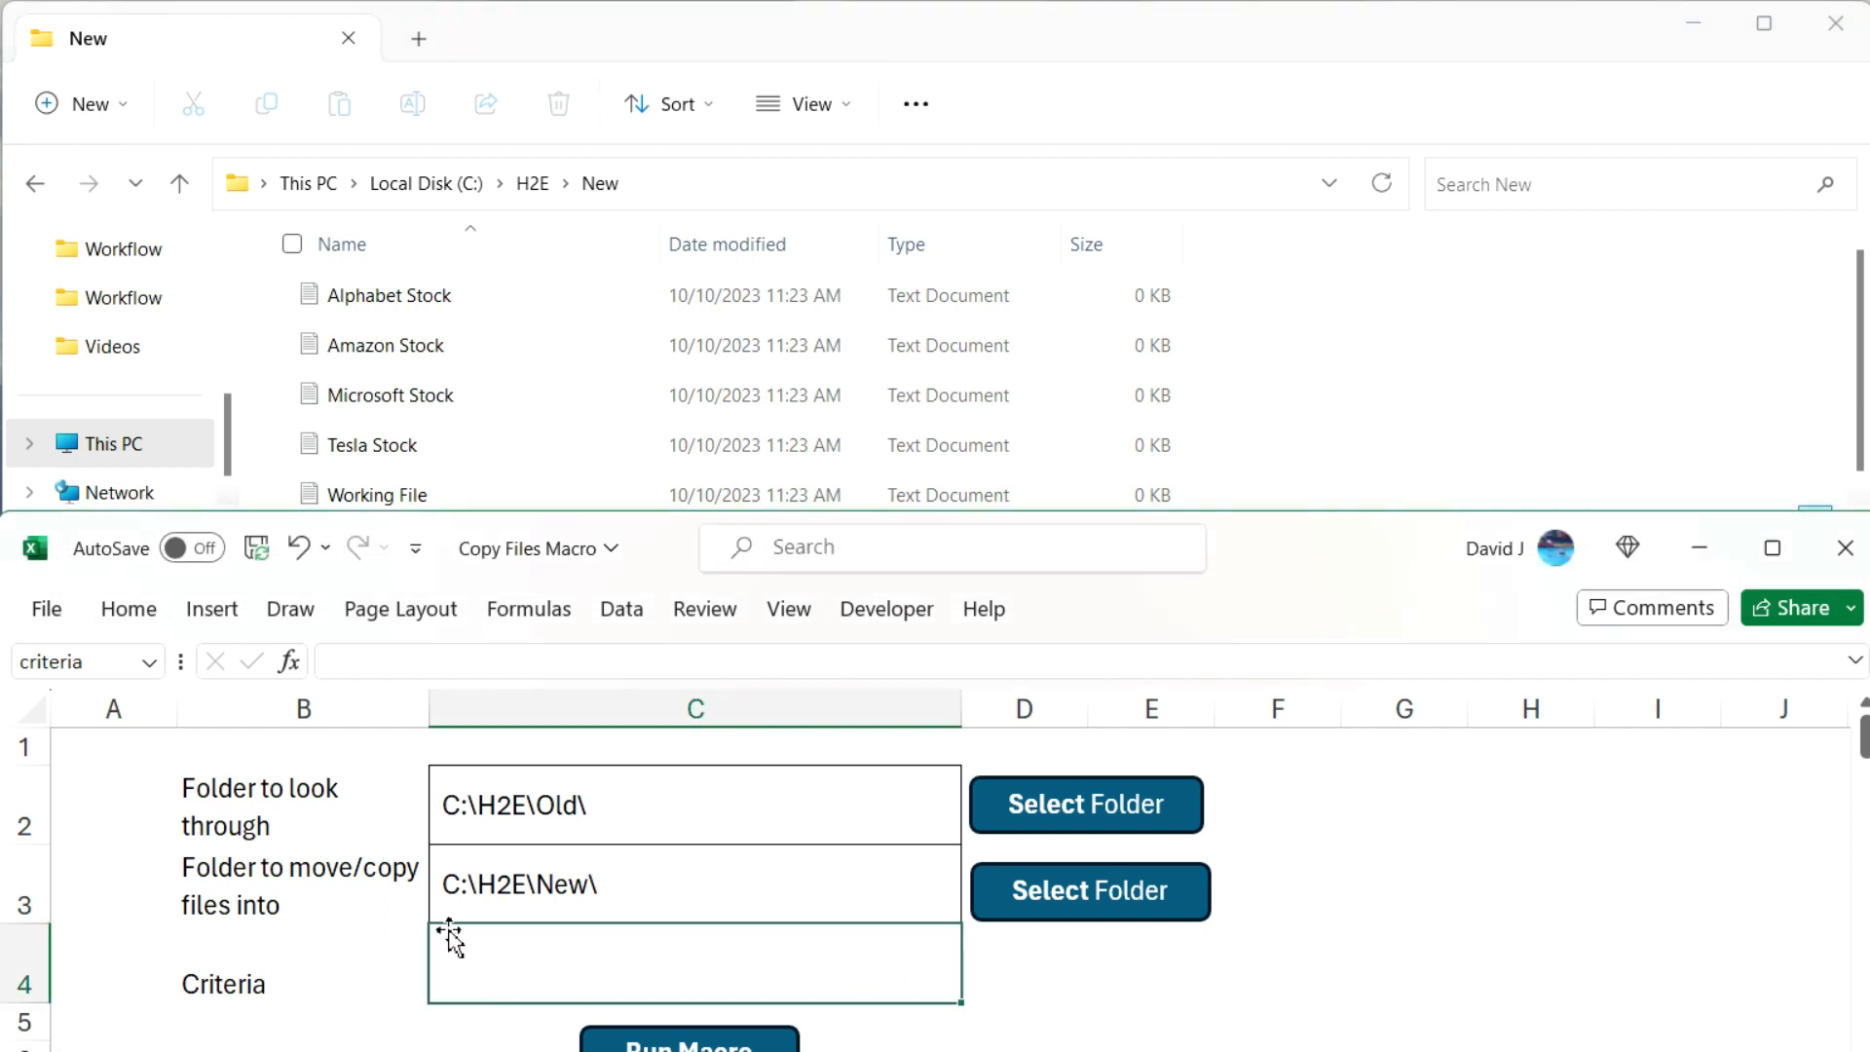
scroll(395, 949, "down", 1)
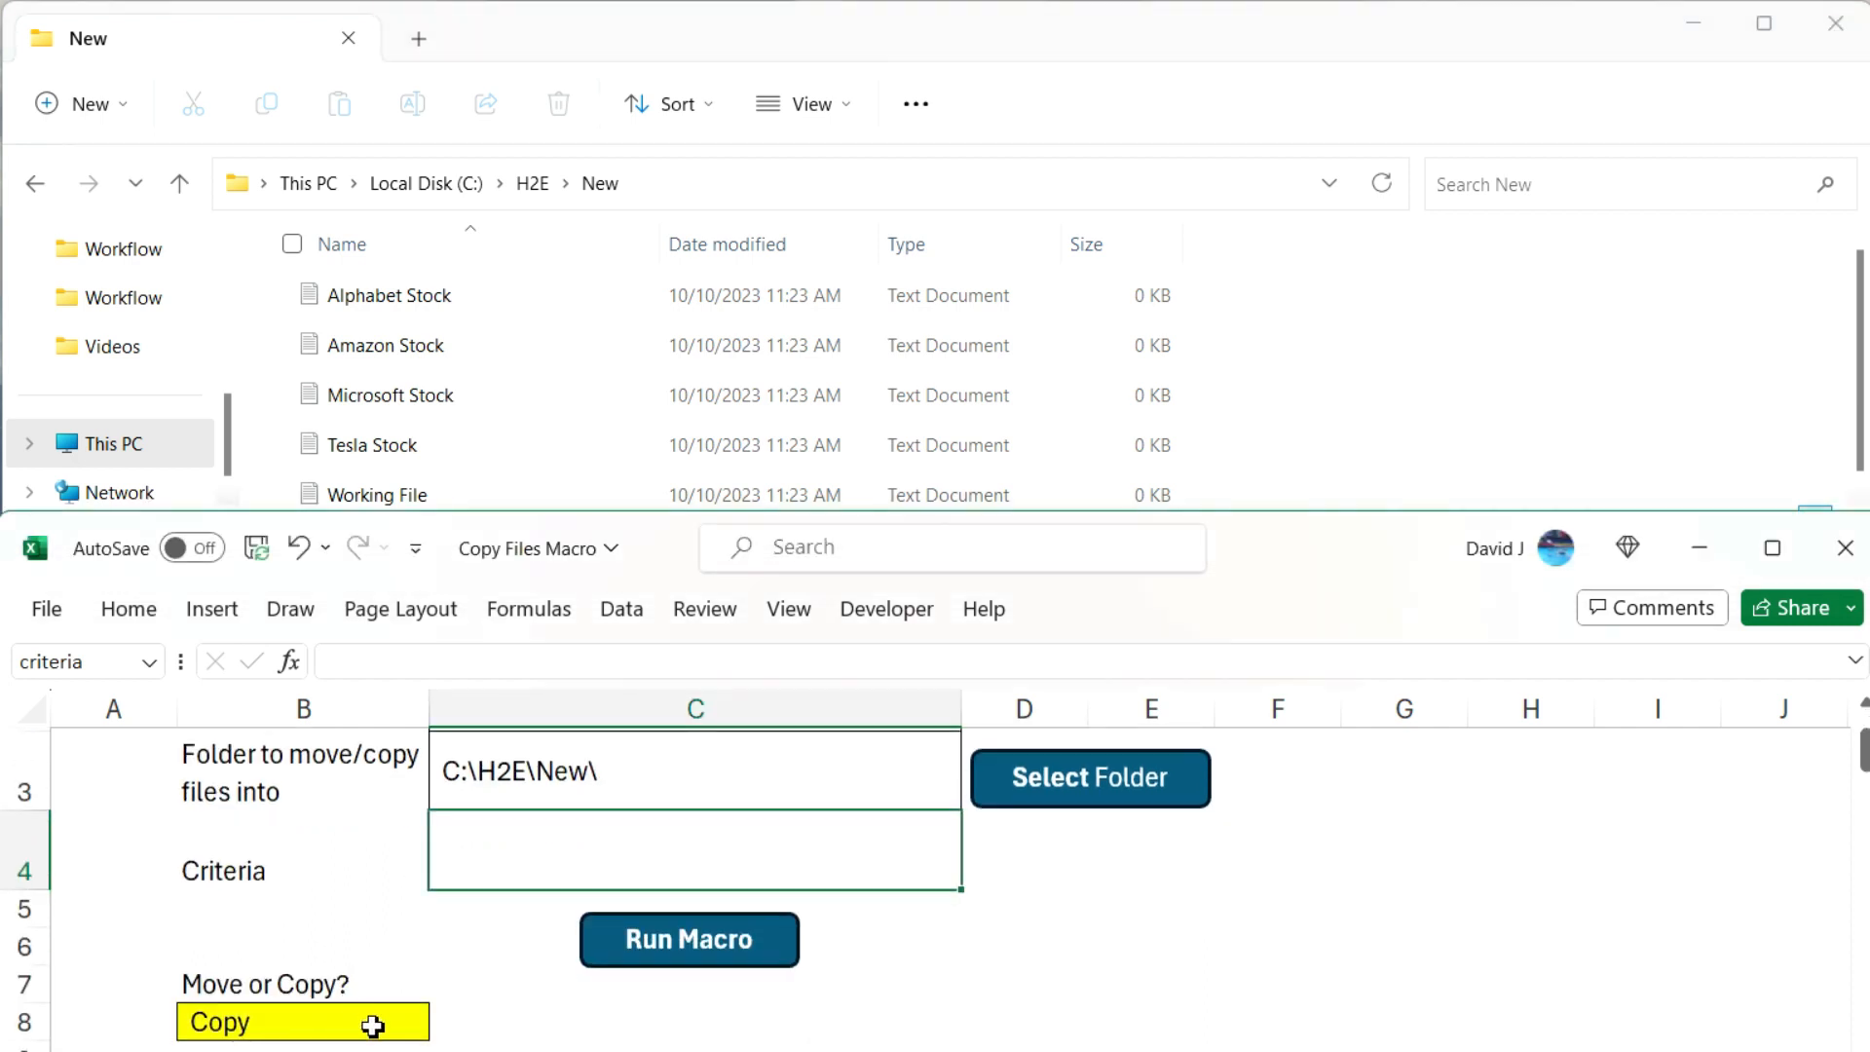
scroll(877, 862, "up", 1)
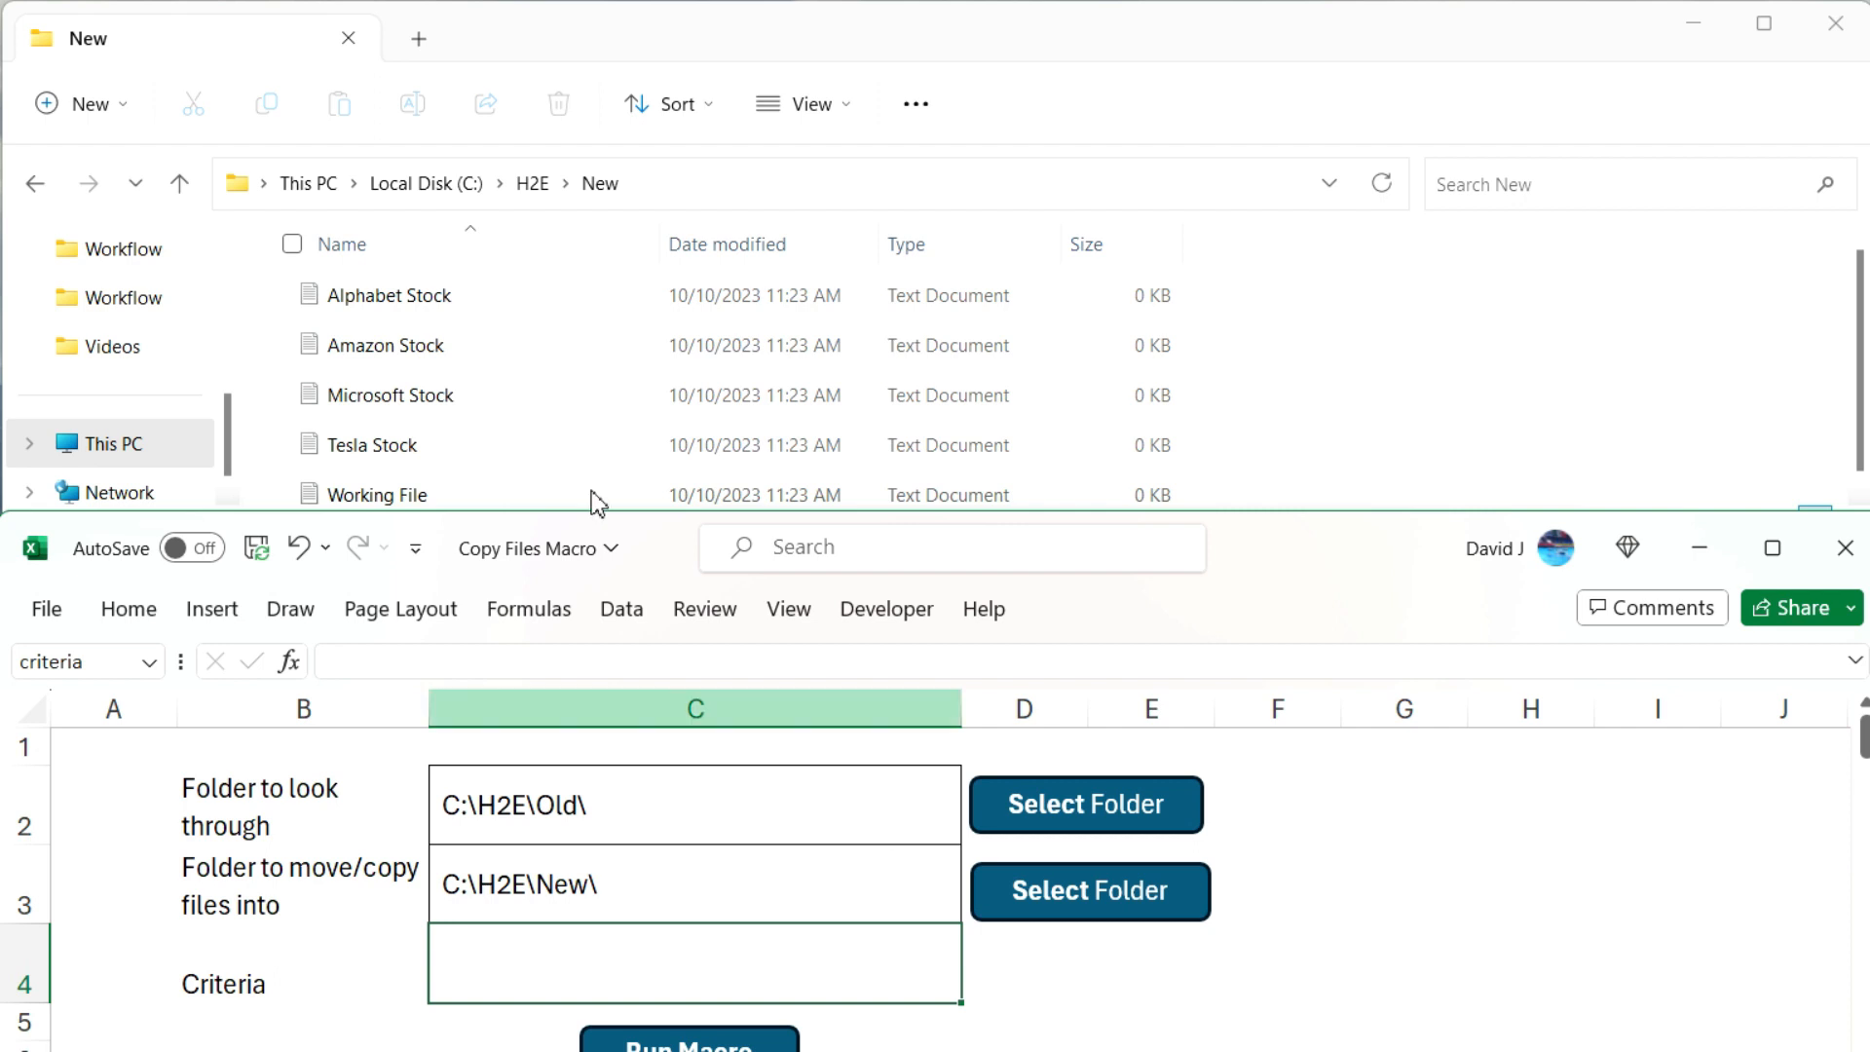